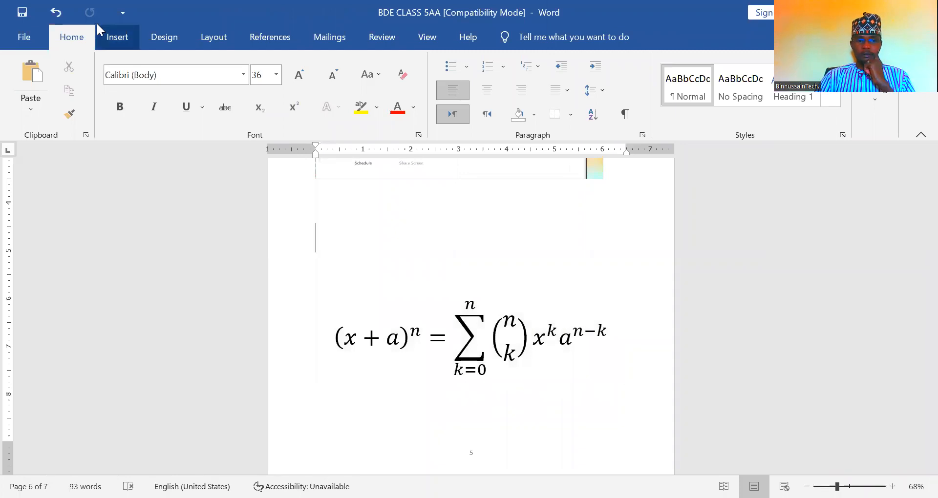
Select the binomial theorem equation and examine its display and justification options
{"action": "left_click", "coordinate": [112, 43]}
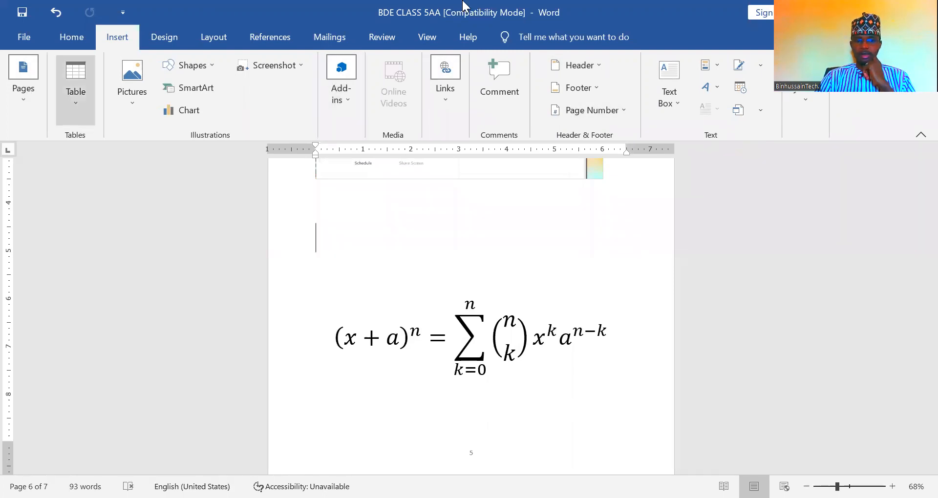
{"action": "left_click", "coordinate": [803, 97]}
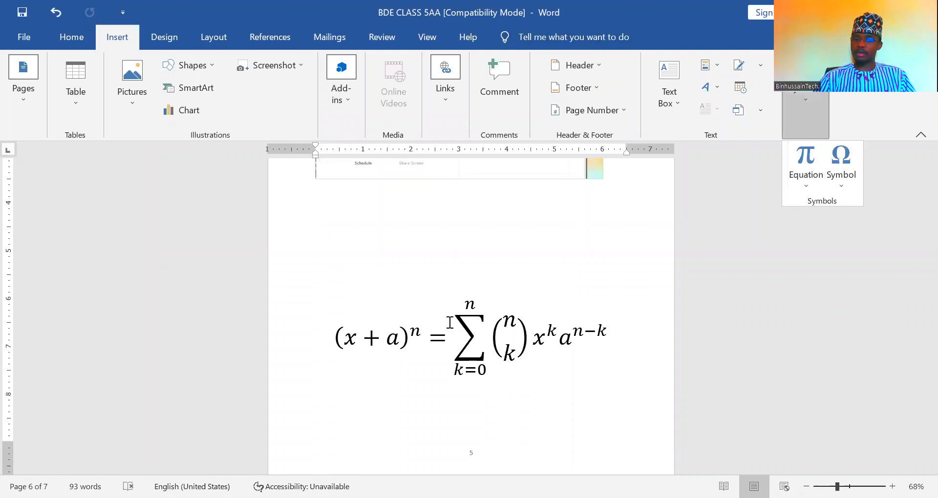
{"action": "left_click", "coordinate": [516, 329]}
{"action": "left_click", "coordinate": [581, 336]}
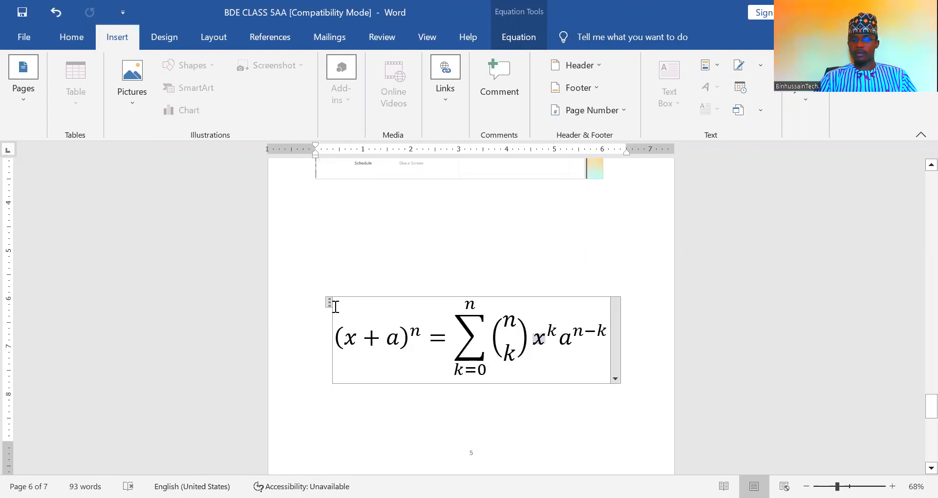
{"action": "left_click_drag", "start_coordinate": [328, 299], "coordinate": [359, 307]}
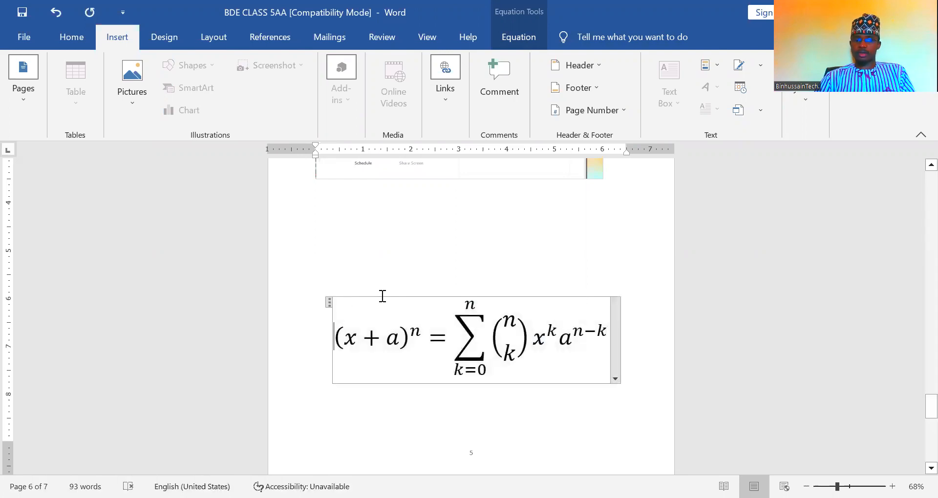
{"action": "left_click", "coordinate": [397, 296]}
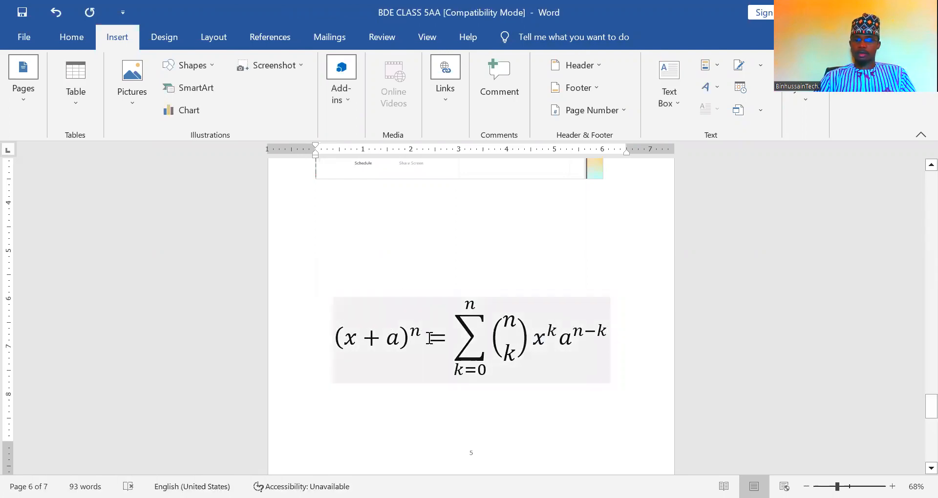
{"action": "left_click", "coordinate": [429, 338]}
{"action": "key", "text": "ctrl+a"}
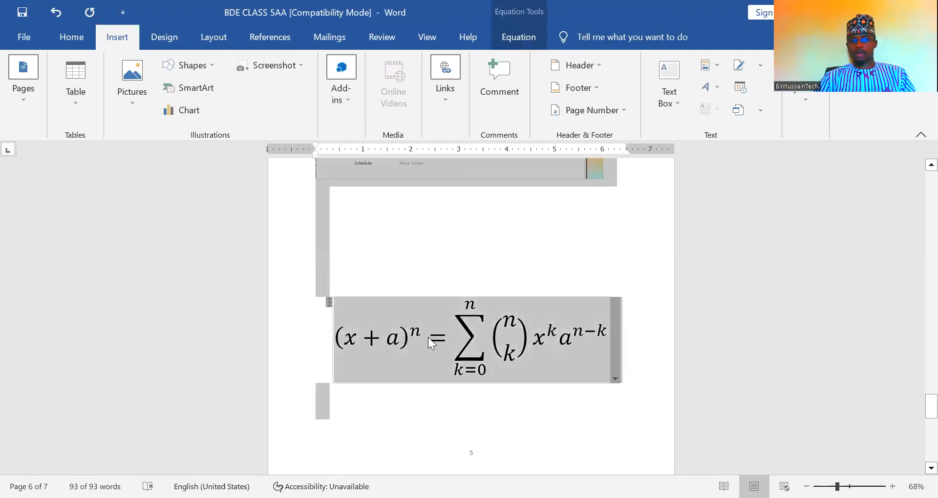
{"action": "left_click", "coordinate": [428, 337]}
{"action": "double_click", "coordinate": [596, 345]}
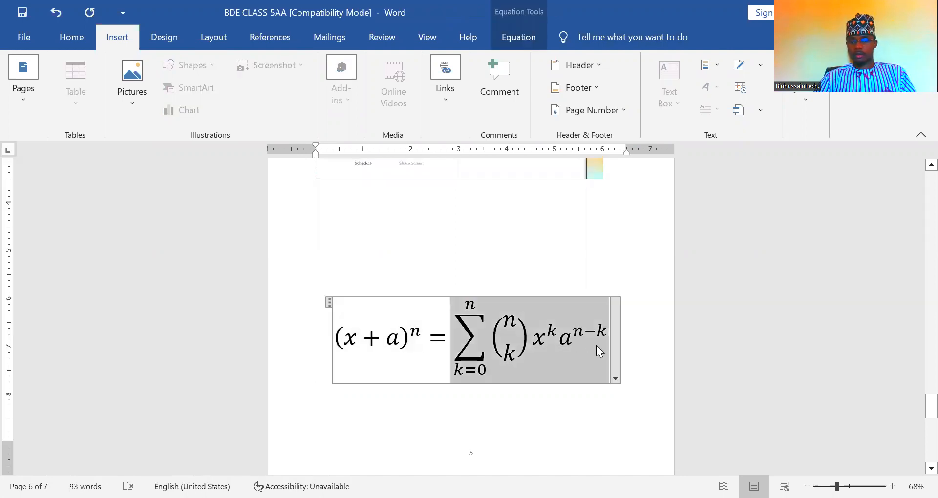
{"action": "left_click", "coordinate": [597, 345]}
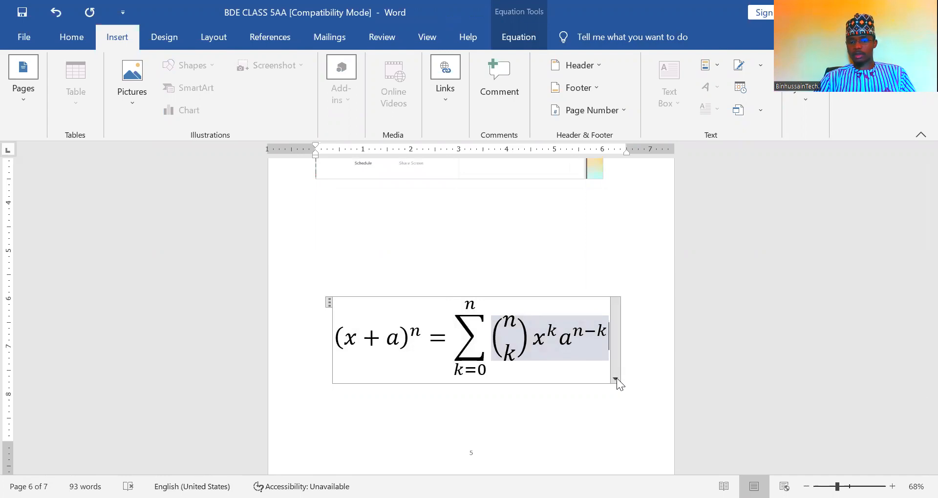
{"action": "left_click", "coordinate": [614, 379]}
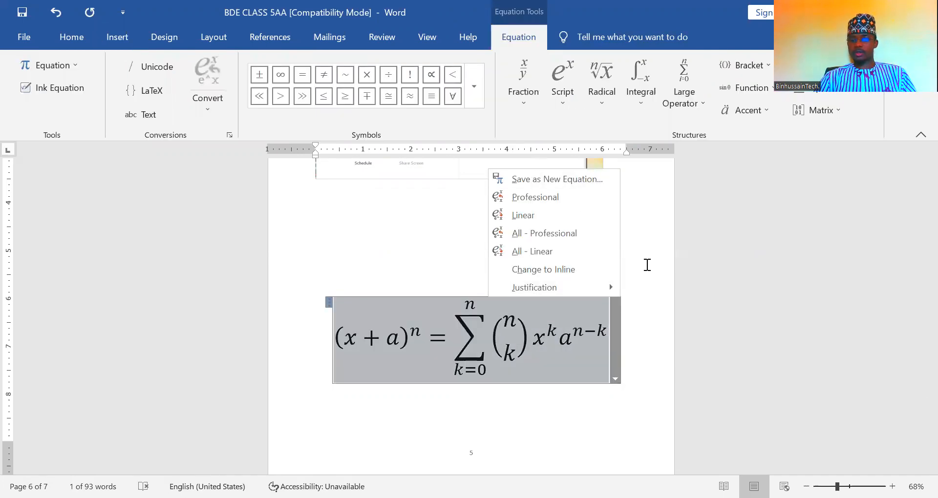
{"action": "left_click", "coordinate": [647, 265]}
Start a new line after the binomial theorem equation, continuing on the following page
{"action": "left_click", "coordinate": [650, 343]}
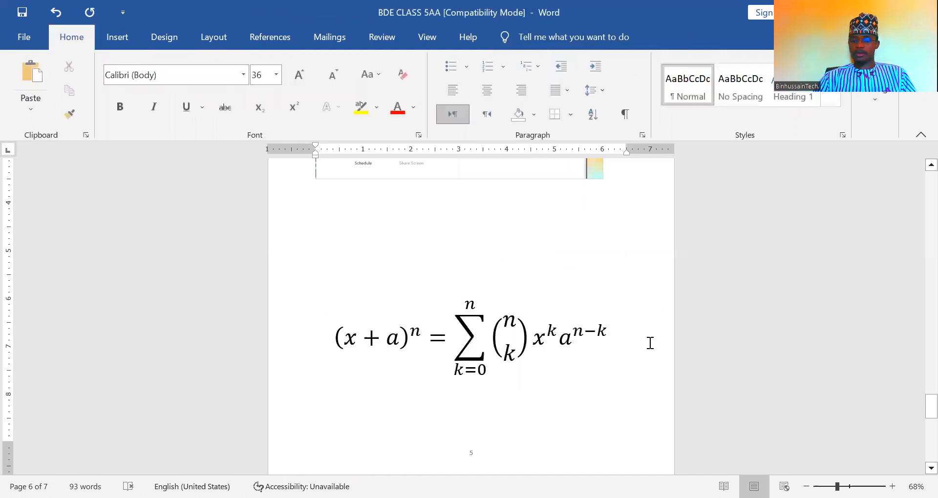
{"action": "key", "text": "Return"}
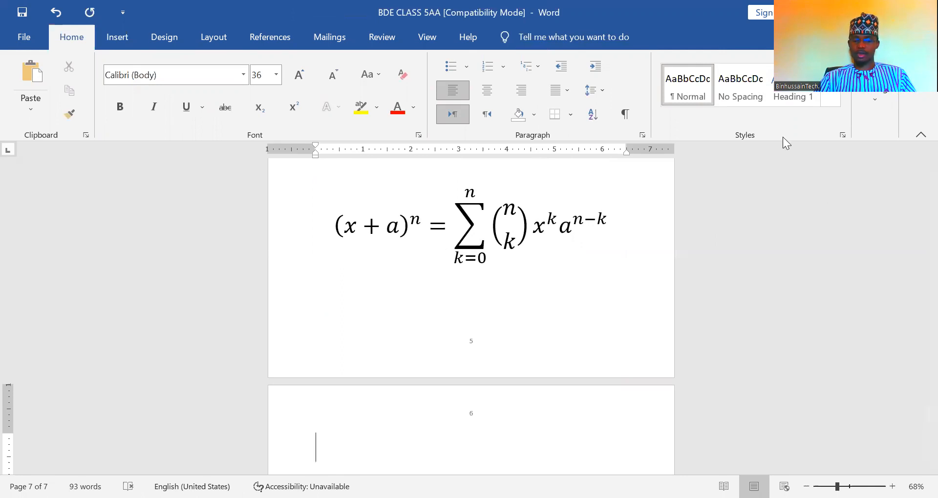
{"action": "left_click", "coordinate": [558, 235]}
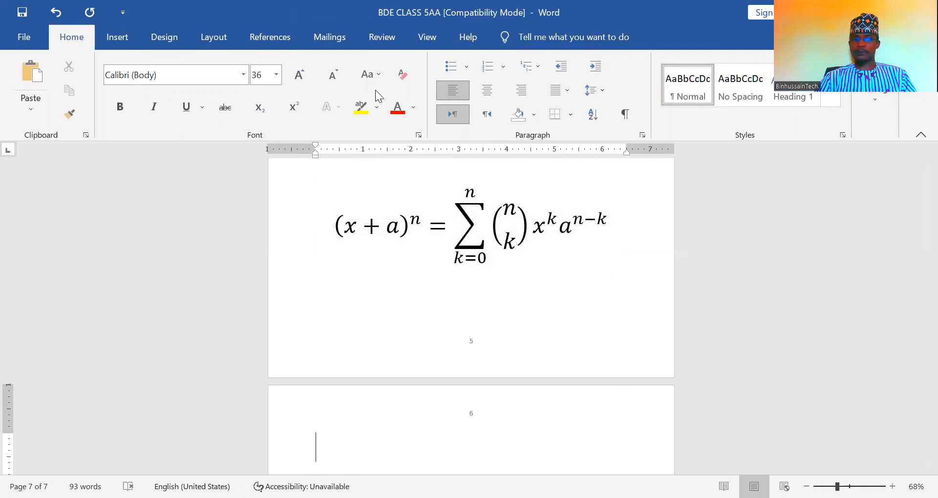
Browse the built-in equation gallery through the trig identities and view the additional equations from Office.com
{"action": "left_click", "coordinate": [122, 38]}
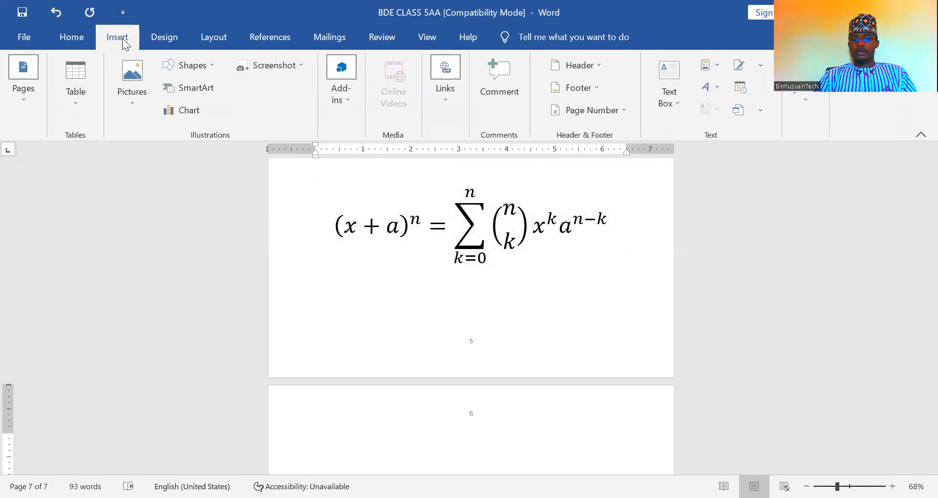
{"action": "left_click", "coordinate": [805, 103]}
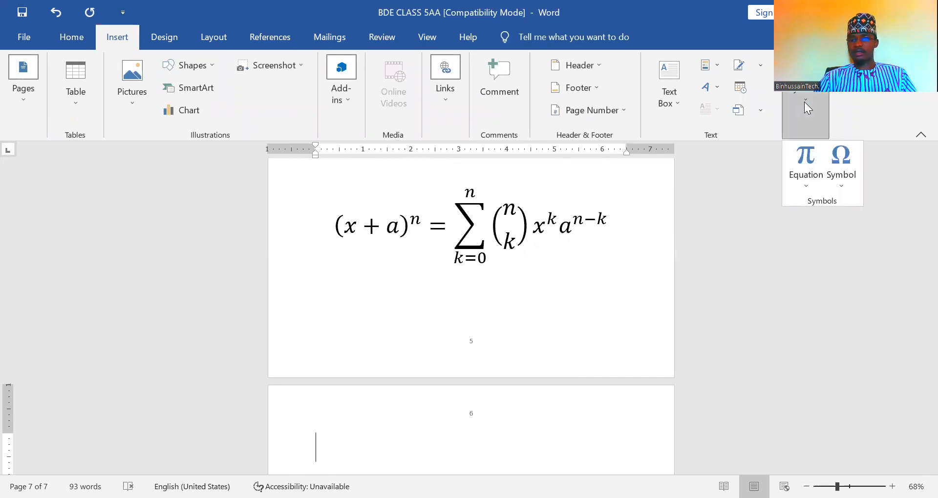
{"action": "left_click", "coordinate": [805, 187]}
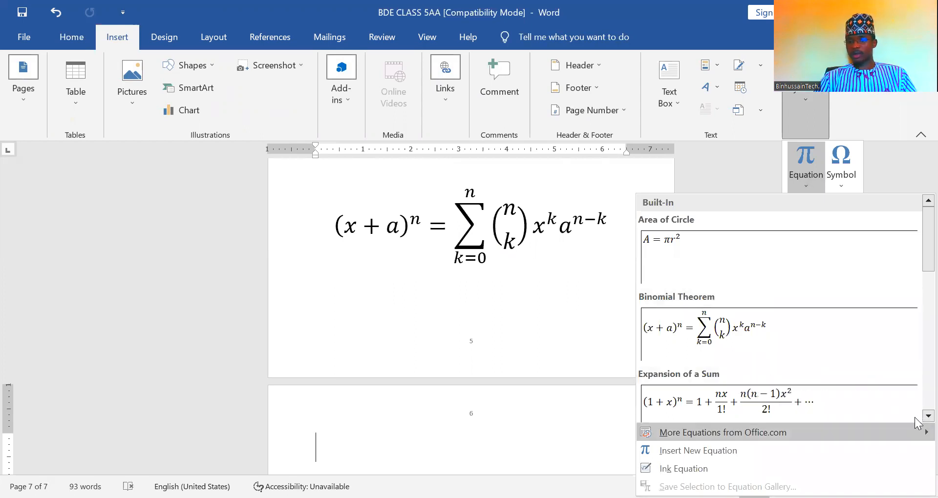
{"action": "scroll", "coordinate": [915, 423], "scroll_direction": "down", "scroll_amount": 3}
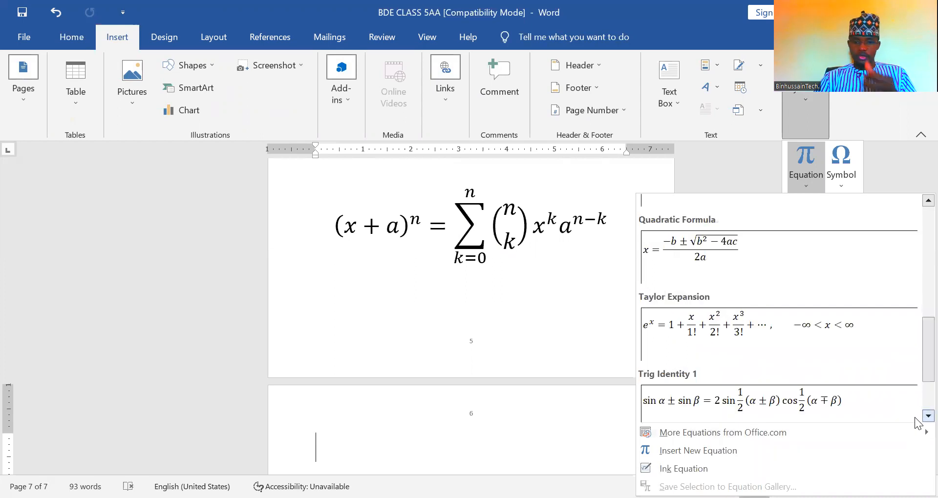
{"action": "scroll", "coordinate": [916, 423], "scroll_direction": "down", "scroll_amount": 2}
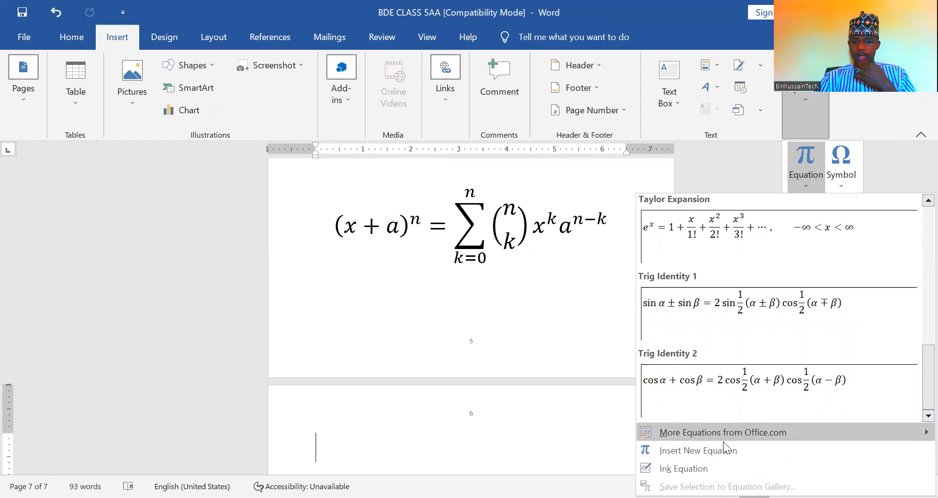
{"action": "mouse_move", "coordinate": [725, 432]}
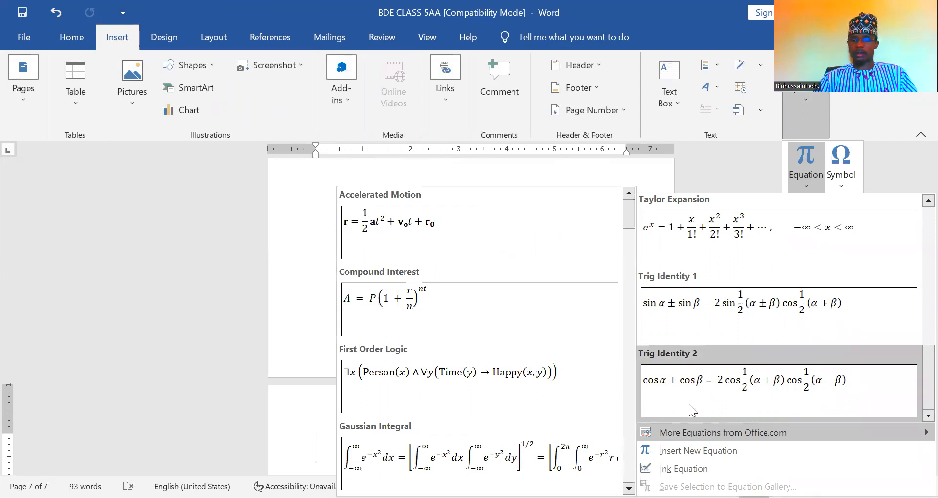
{"action": "left_click", "coordinate": [480, 365]}
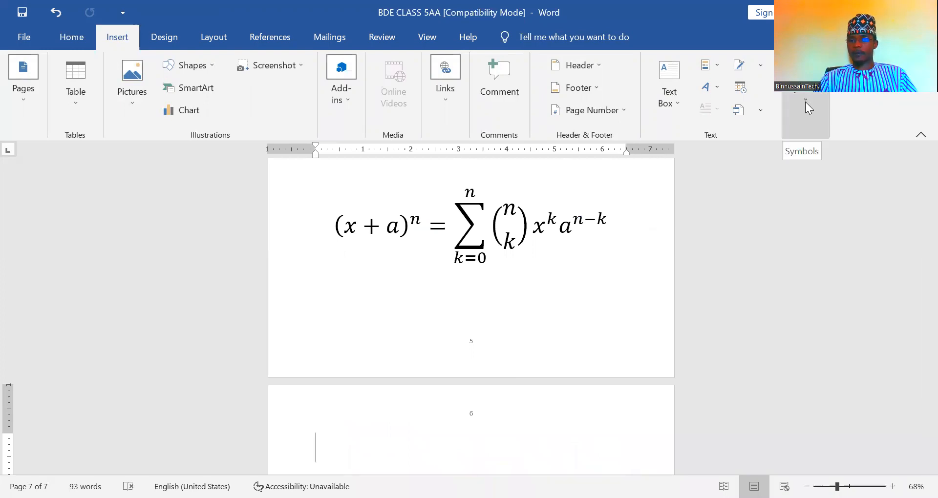
View the set of common symbols available for insertion
{"action": "left_click", "coordinate": [814, 126]}
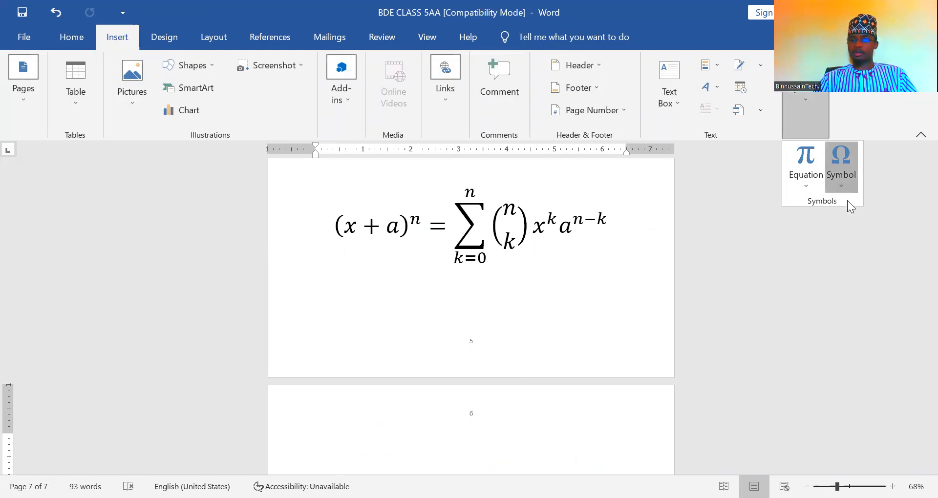
{"action": "left_click", "coordinate": [841, 188]}
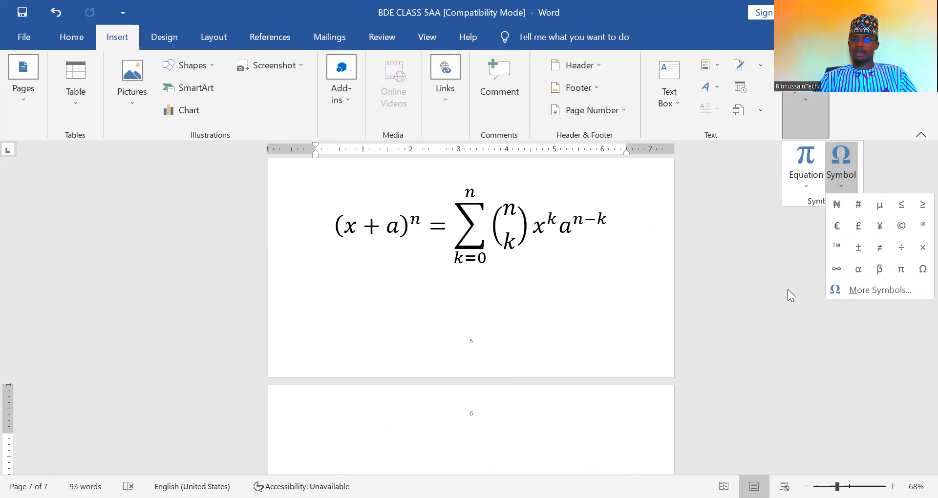
{"action": "left_click", "coordinate": [401, 362]}
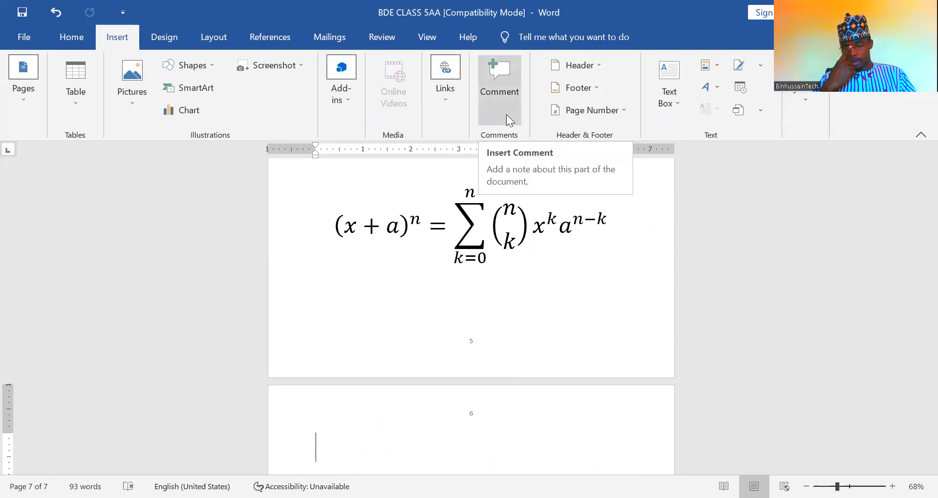
Generate sample text on the blank page numbered 6 with the formula =rand(4,4)
{"action": "left_click", "coordinate": [157, 32]}
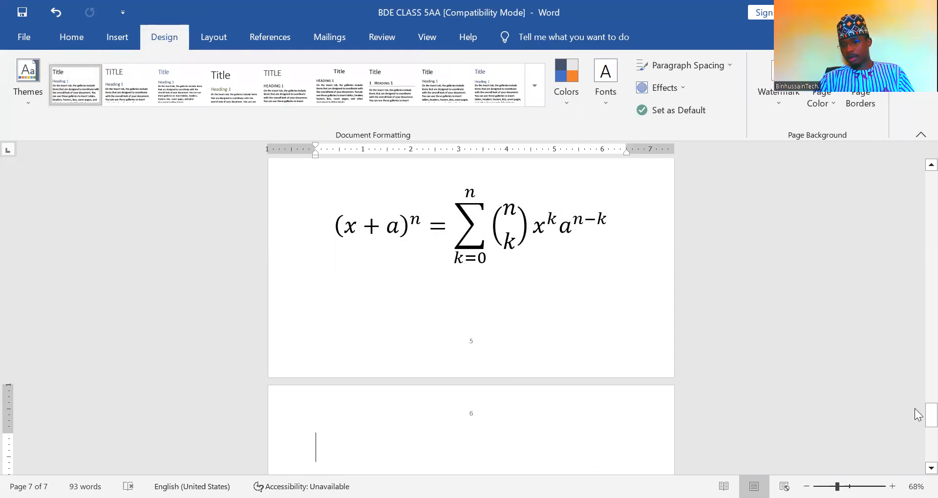
{"action": "left_click_drag", "start_coordinate": [927, 414], "coordinate": [915, 432]}
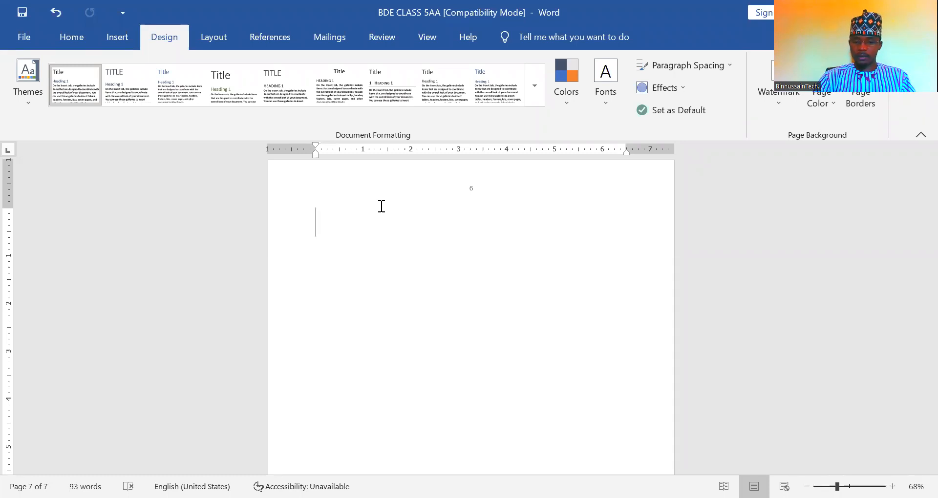
{"action": "type", "text": "="}
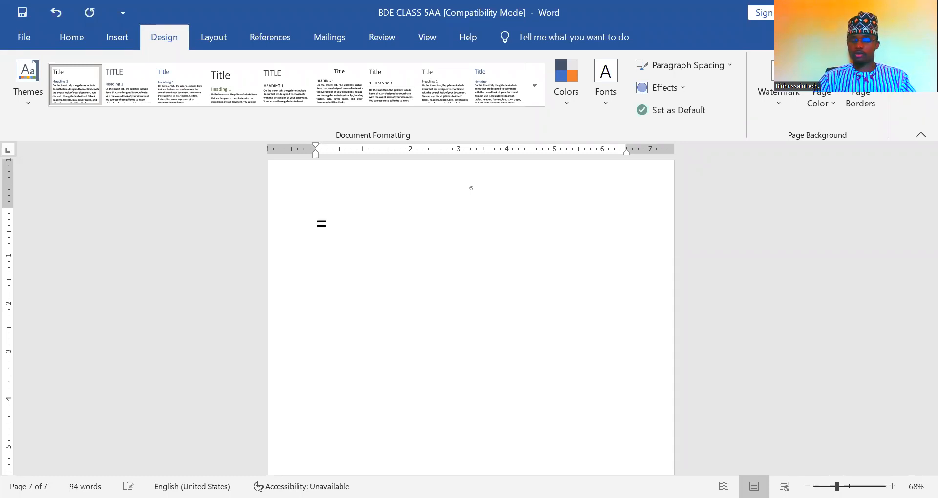
{"action": "type", "text": "rand"}
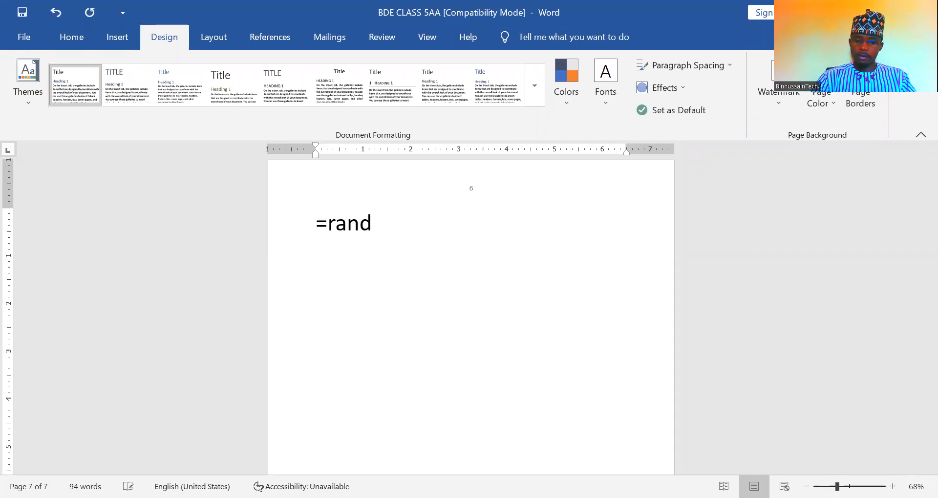
{"action": "type", "text": "("}
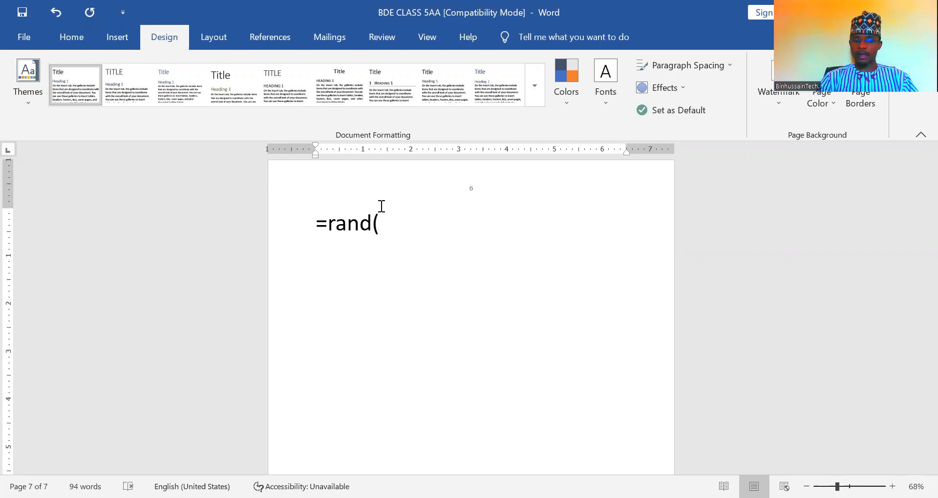
{"action": "type", "text": "4"}
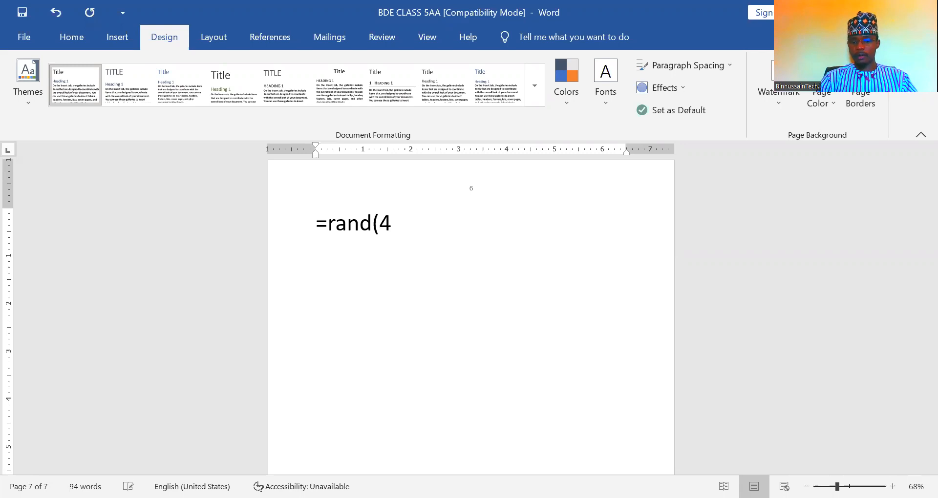
{"action": "type", "text": ",4"}
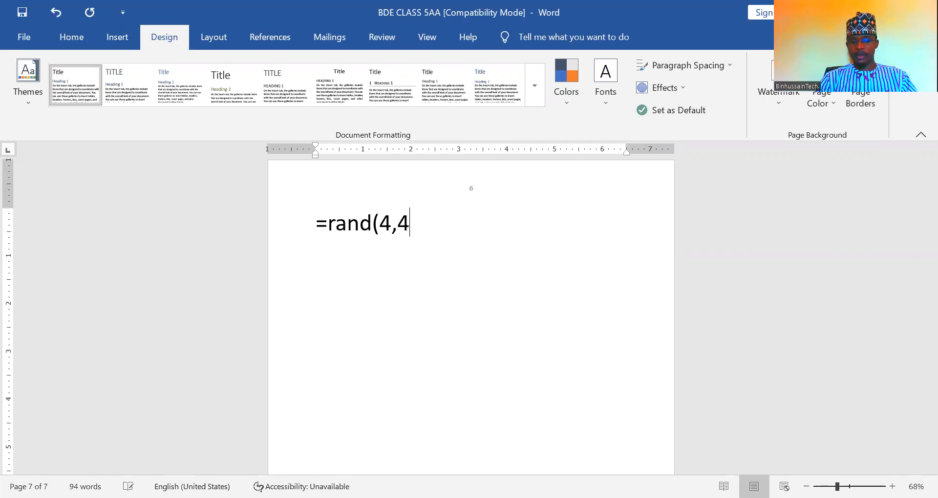
{"action": "type", "text": ")"}
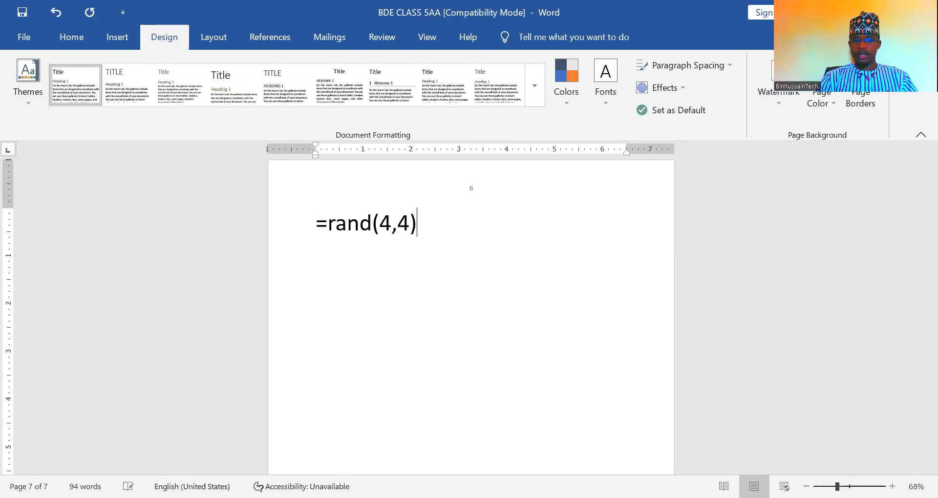
{"action": "key", "text": "Return"}
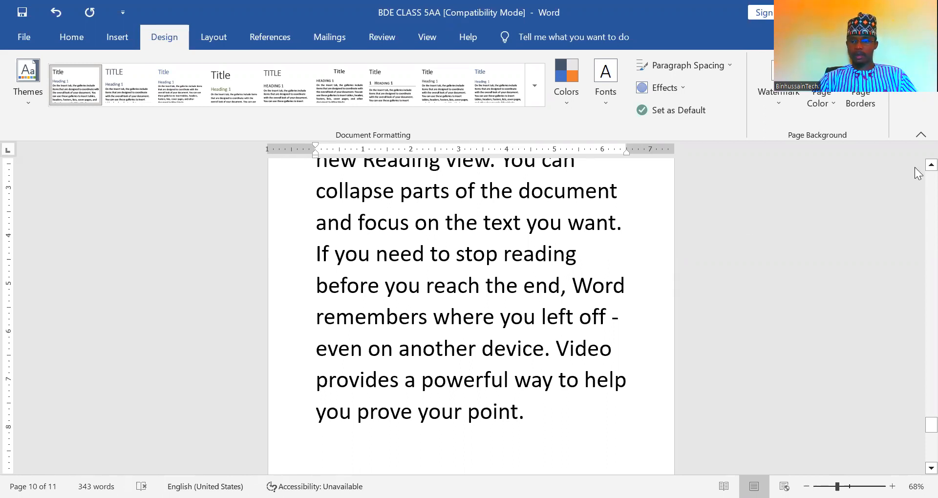
Select the entire document and set its font size to 14
{"action": "scroll", "coordinate": [916, 170], "scroll_direction": "up", "scroll_amount": 3}
{"action": "scroll", "coordinate": [916, 169], "scroll_direction": "up", "scroll_amount": 15}
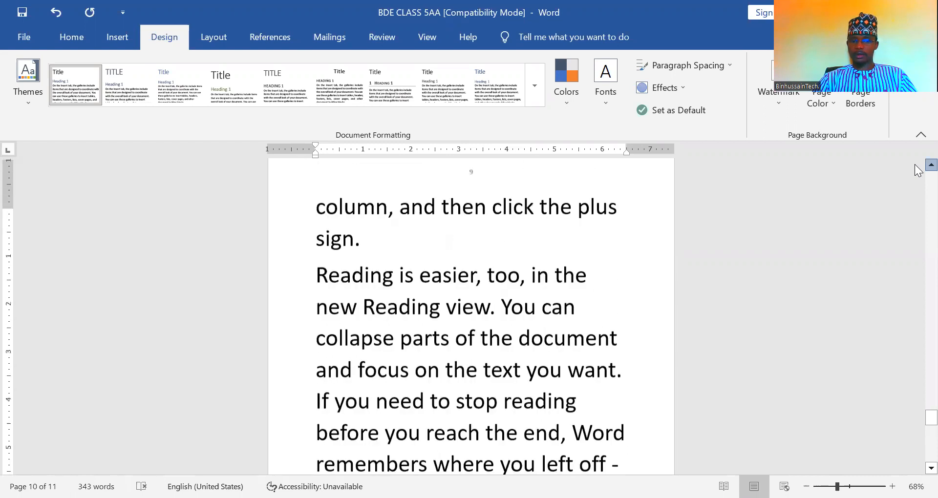
{"action": "scroll", "coordinate": [916, 169], "scroll_direction": "up", "scroll_amount": 4}
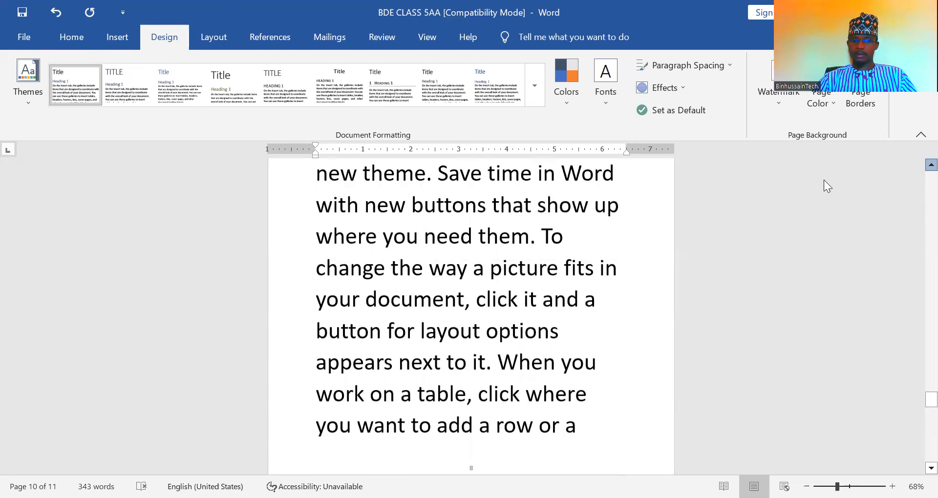
{"action": "left_click", "coordinate": [381, 250]}
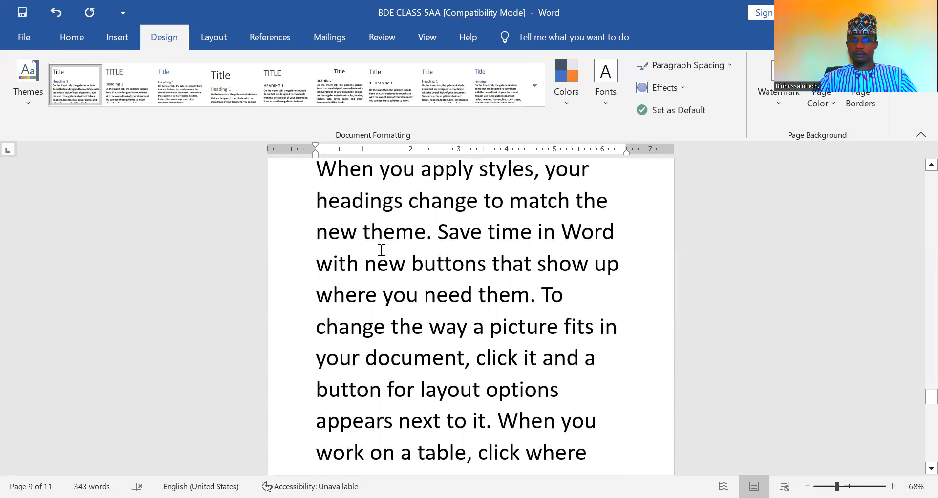
{"action": "key", "text": "ctrl+a"}
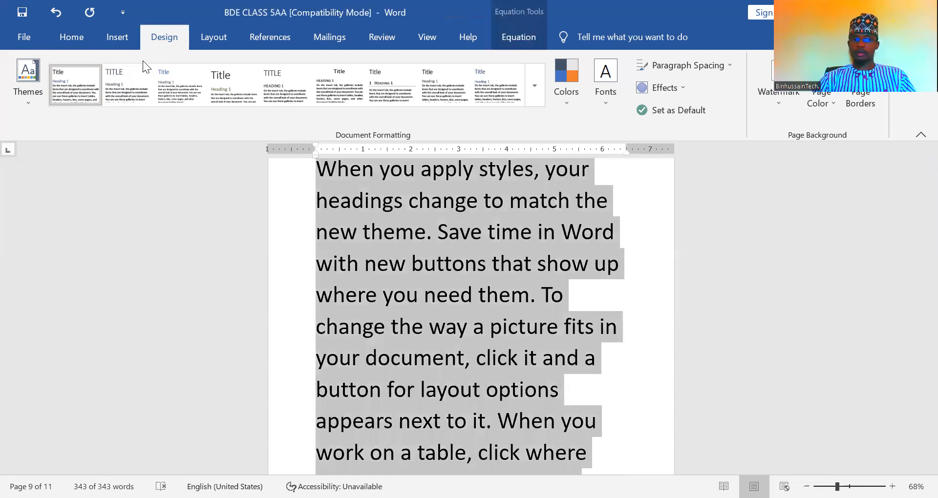
{"action": "left_click", "coordinate": [75, 37]}
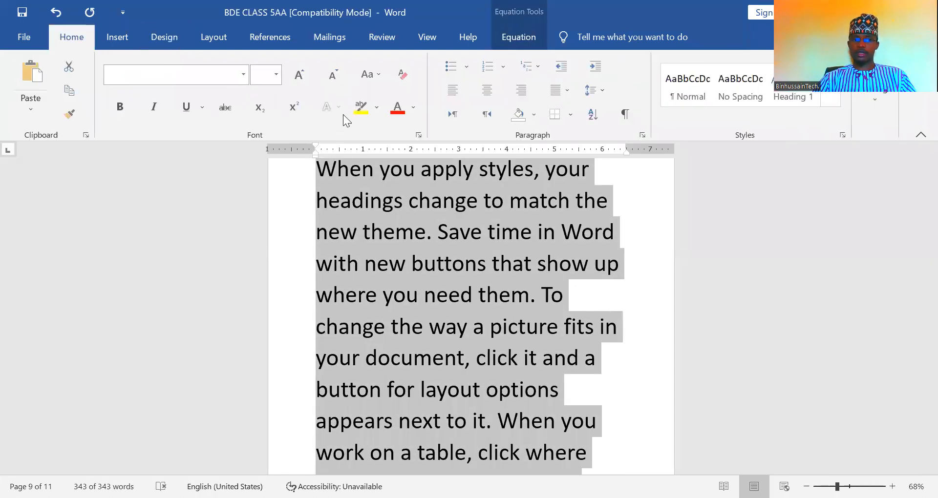
{"action": "left_click", "coordinate": [298, 75]}
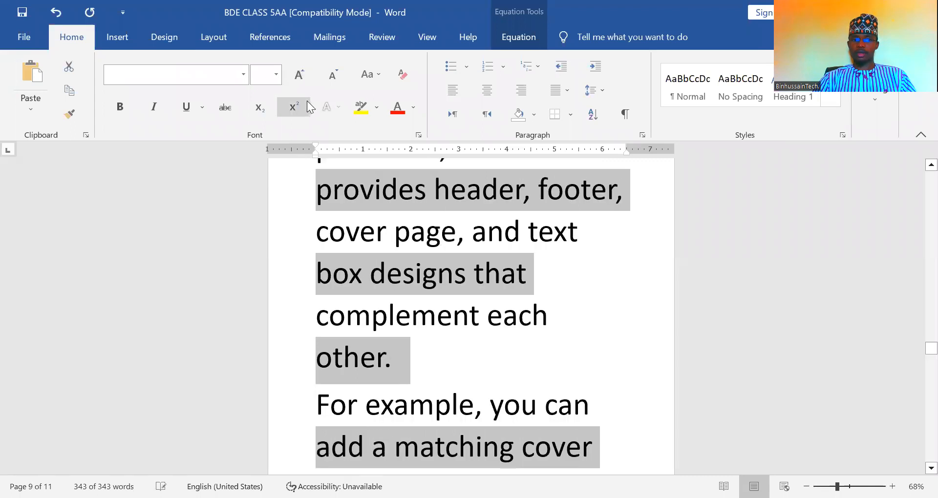
{"action": "left_click", "coordinate": [274, 81]}
{"action": "left_click", "coordinate": [275, 80]}
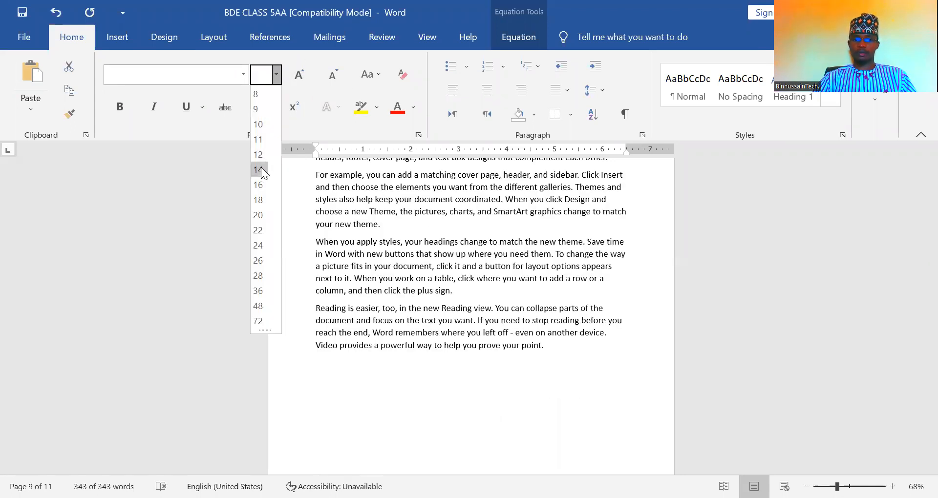
{"action": "left_click", "coordinate": [259, 169]}
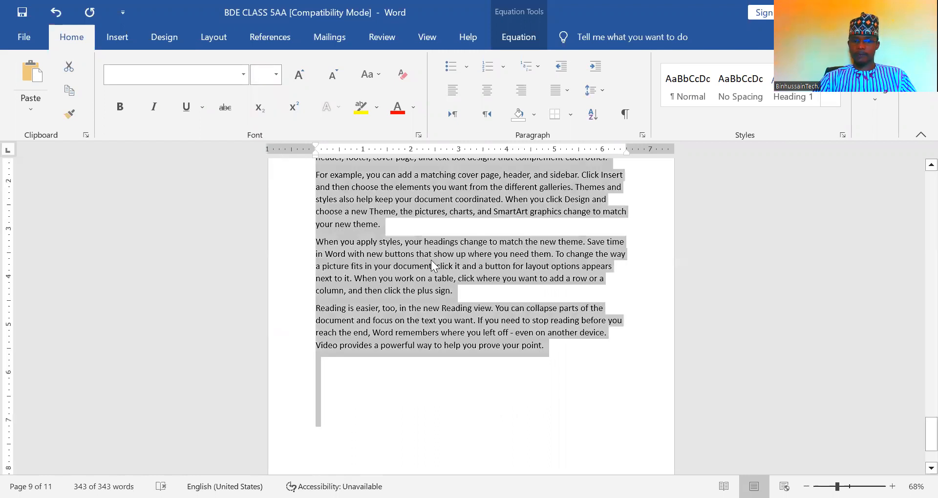
{"action": "left_click", "coordinate": [440, 310]}
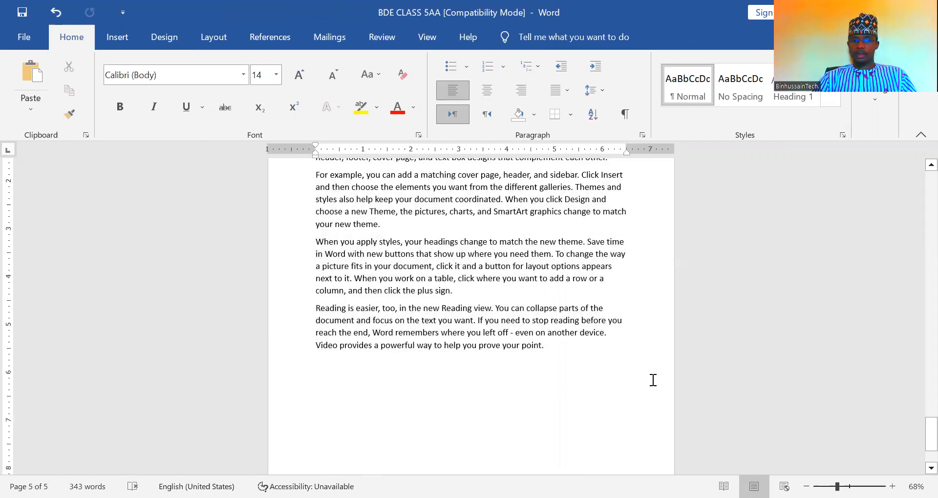
Select the four sample paragraphs on the page numbered 4 and set their font size to 11
{"action": "left_click_drag", "start_coordinate": [561, 360], "coordinate": [318, 183]}
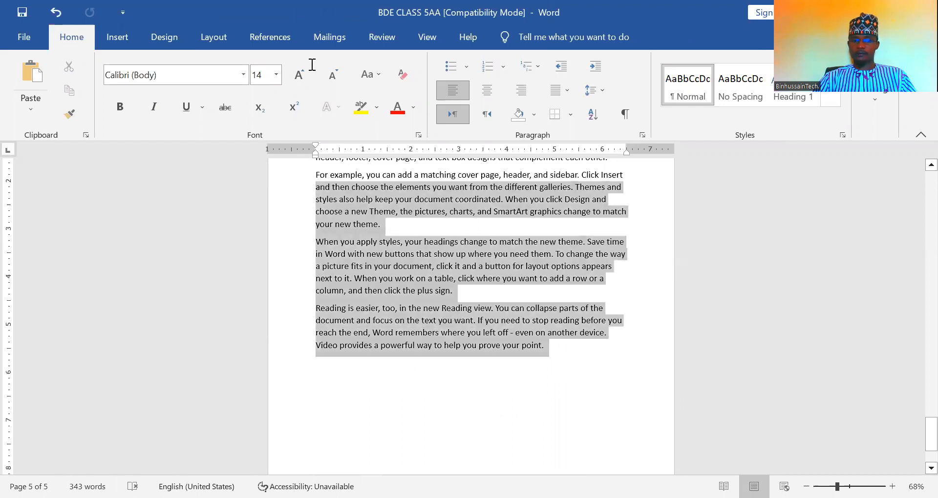
{"action": "scroll", "coordinate": [316, 313], "scroll_direction": "up", "scroll_amount": 20}
{"action": "scroll", "coordinate": [307, 404], "scroll_direction": "down", "scroll_amount": 5}
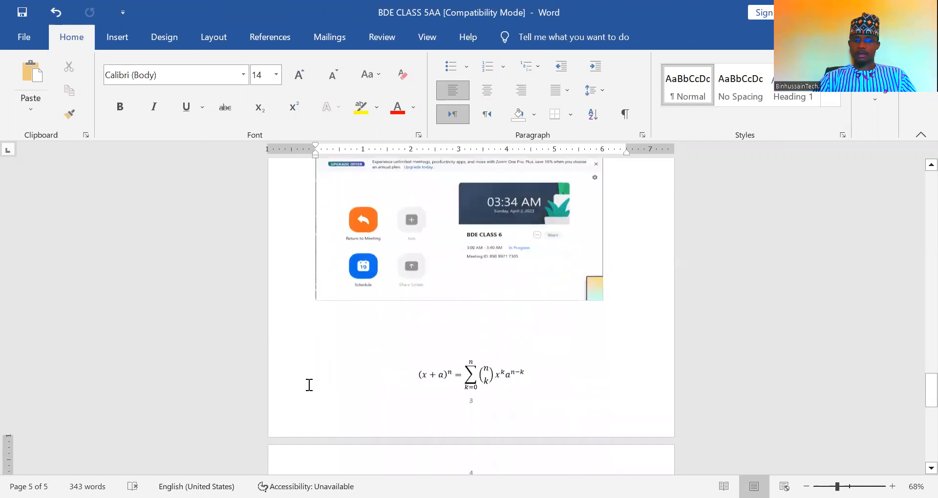
{"action": "scroll", "coordinate": [308, 408], "scroll_direction": "down", "scroll_amount": 1}
{"action": "scroll", "coordinate": [308, 432], "scroll_direction": "down", "scroll_amount": 3}
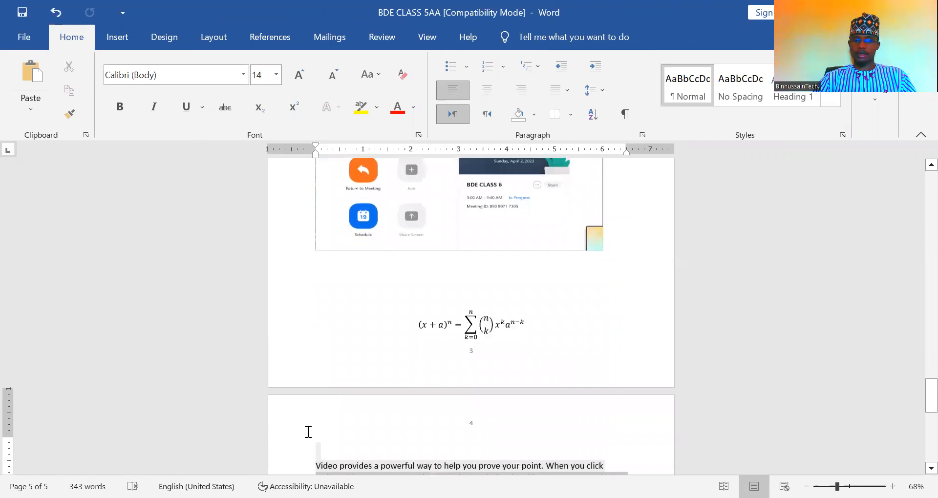
{"action": "left_click", "coordinate": [288, 322], "text": "shift"}
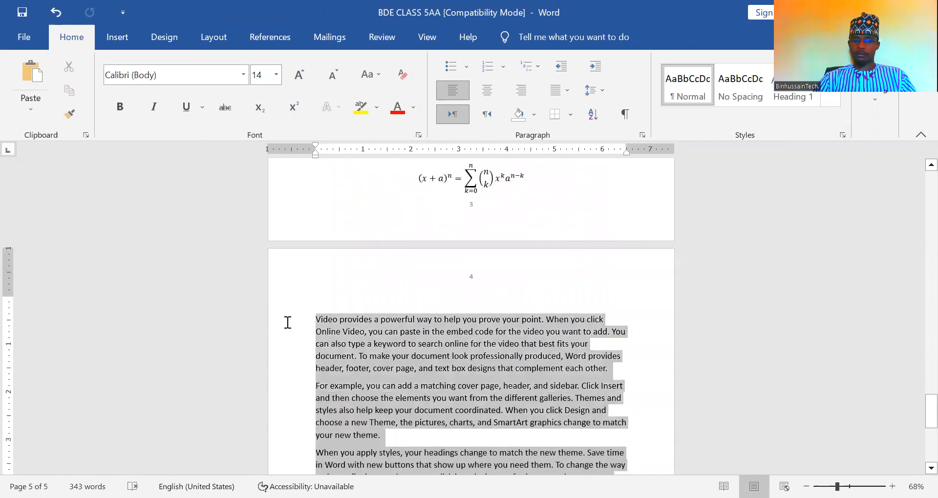
{"action": "left_click", "coordinate": [277, 79]}
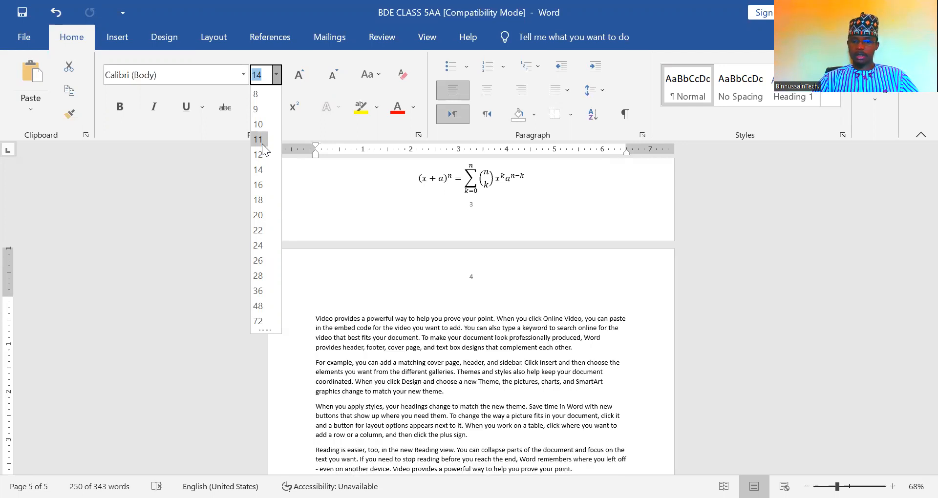
{"action": "left_click", "coordinate": [262, 143]}
{"action": "left_click", "coordinate": [391, 352]}
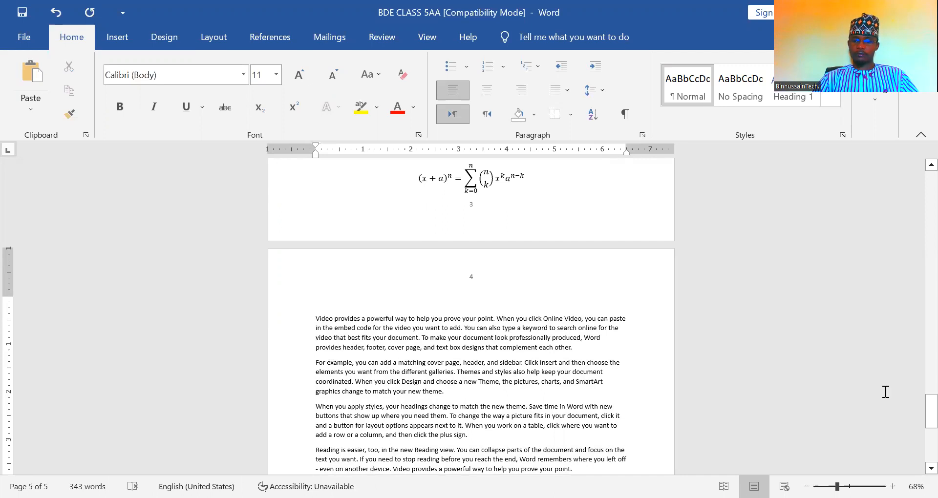
Enlarge the font of all four sample paragraphs to size 18
{"action": "left_click_drag", "start_coordinate": [916, 423], "coordinate": [920, 418]}
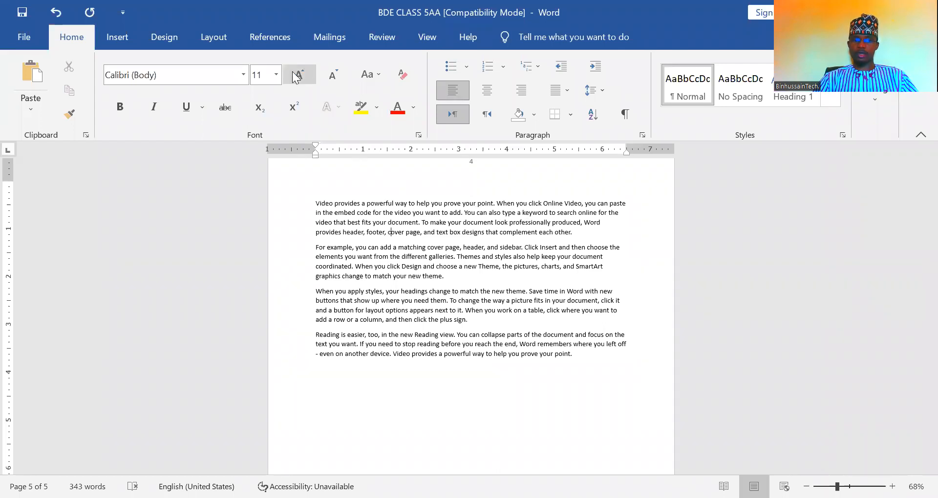
{"action": "left_click_drag", "start_coordinate": [366, 191], "coordinate": [570, 358]}
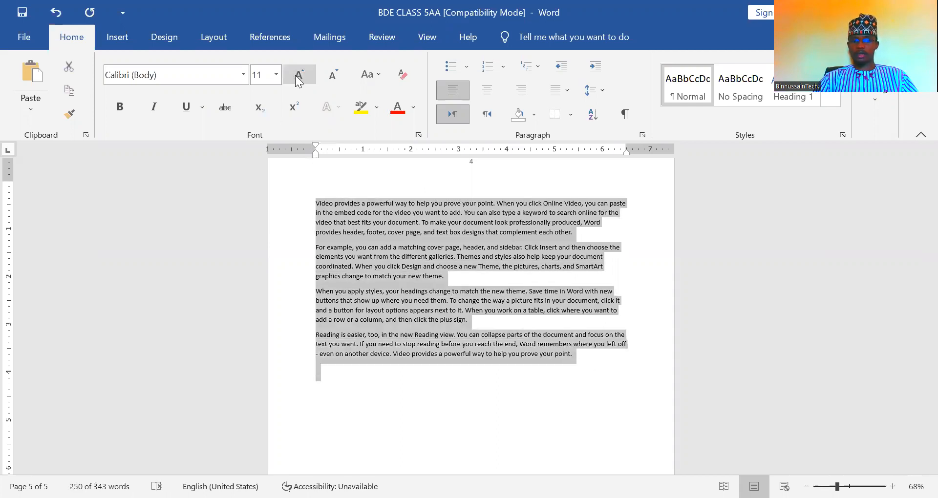
{"action": "left_click", "coordinate": [299, 74]}
{"action": "left_click", "coordinate": [299, 74]}
{"action": "left_click", "coordinate": [299, 75]}
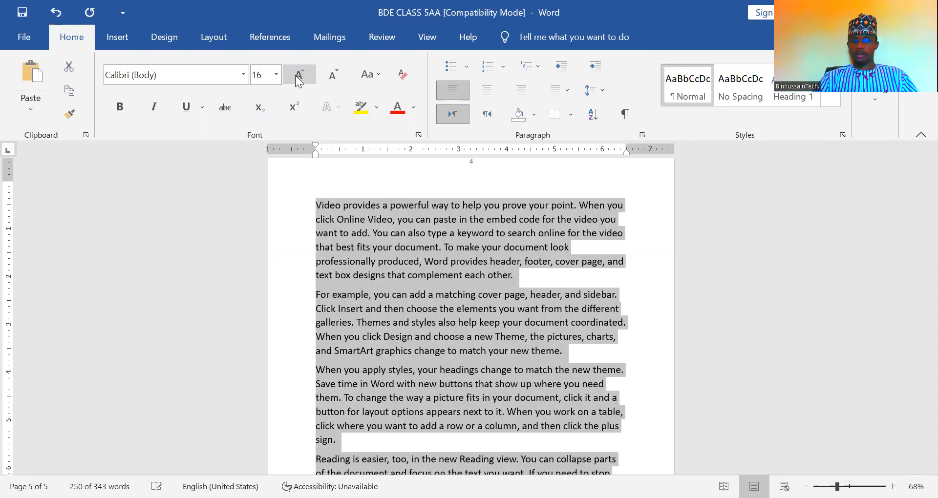
{"action": "left_click", "coordinate": [296, 75]}
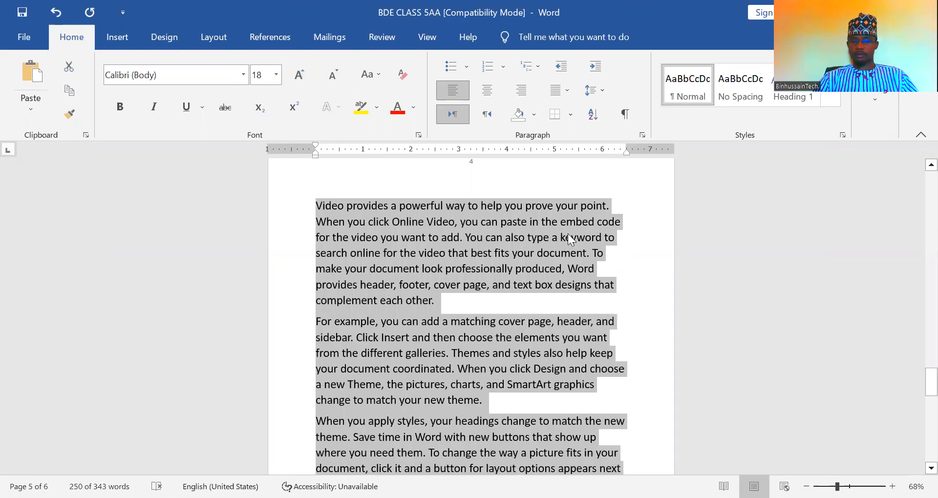
{"action": "left_click", "coordinate": [569, 239]}
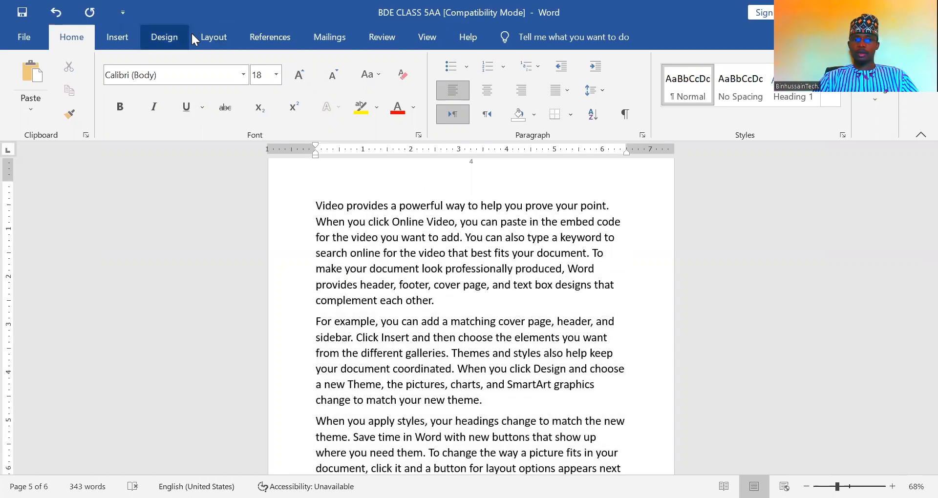
Select the first sample paragraph and preview the built-in document style sets on it
{"action": "left_click", "coordinate": [166, 39]}
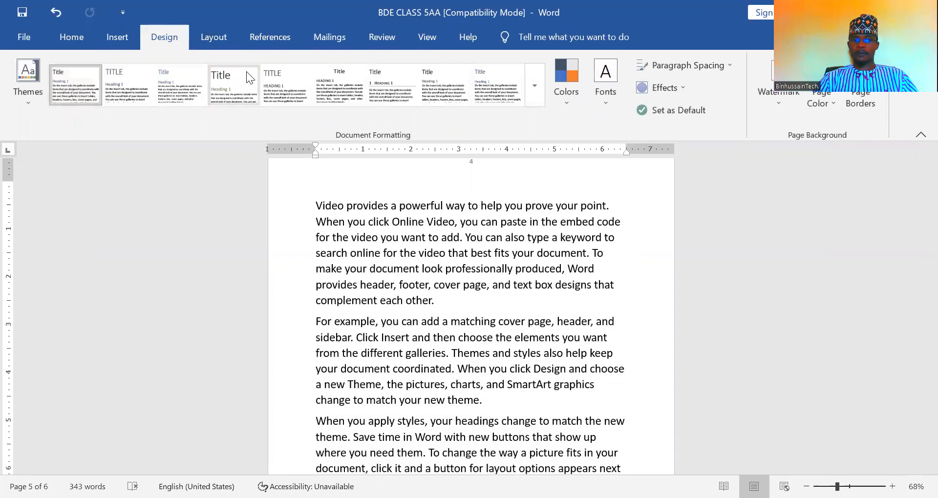
{"action": "left_click", "coordinate": [396, 207]}
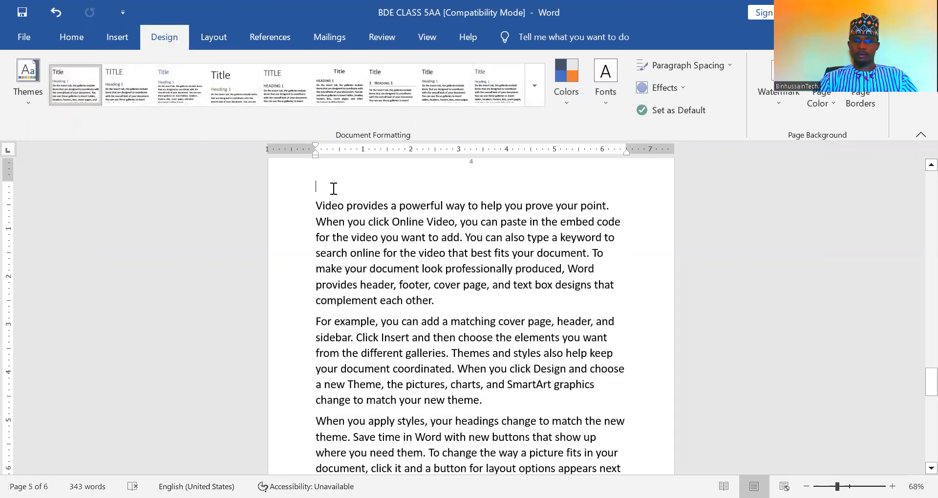
{"action": "left_click_drag", "start_coordinate": [434, 300], "coordinate": [297, 196]}
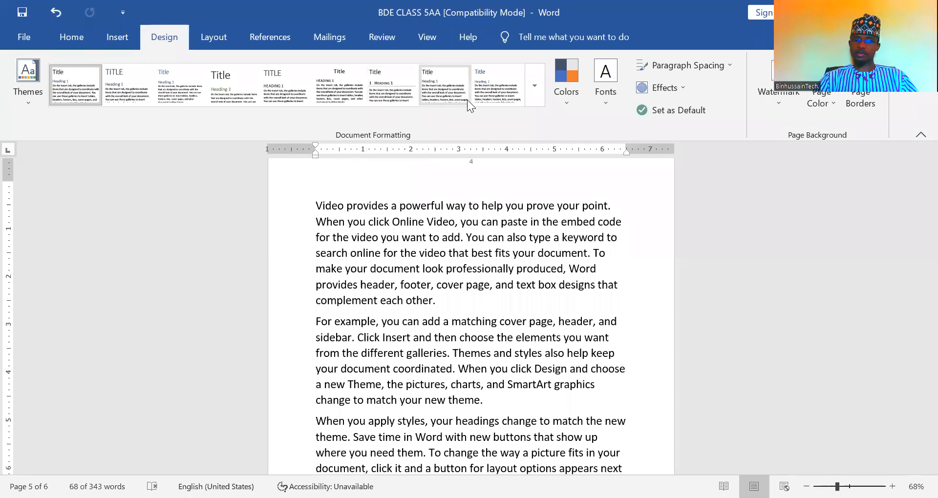
{"action": "left_click", "coordinate": [533, 93]}
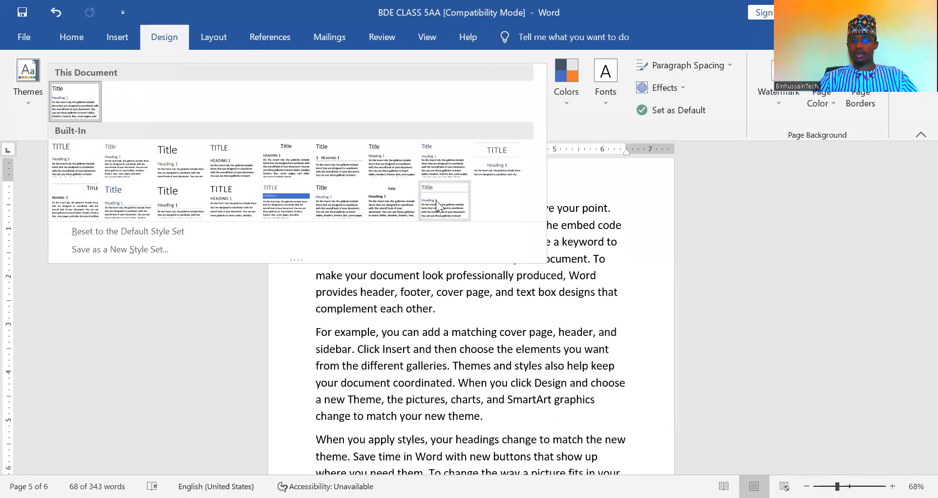
{"action": "left_click", "coordinate": [174, 307]}
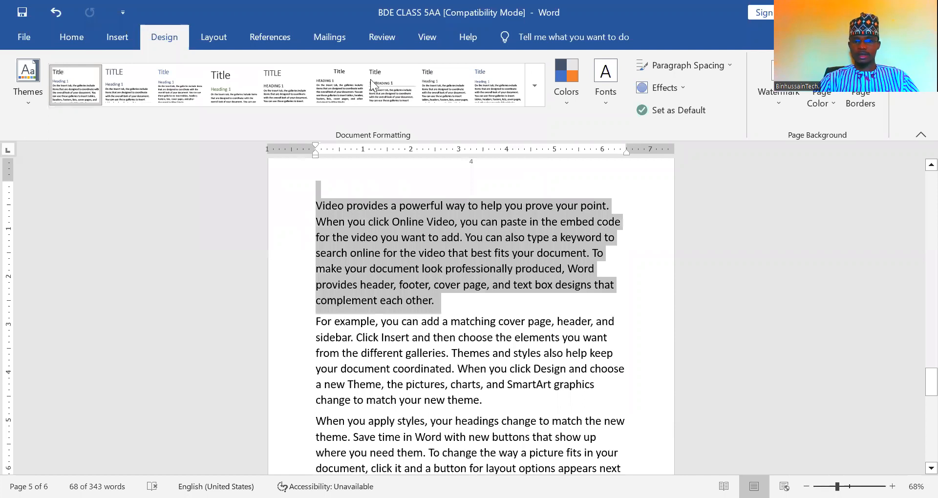
Change the document's theme colors to Office 2007 - 2010 and review the available color sets
{"action": "left_click", "coordinate": [564, 104]}
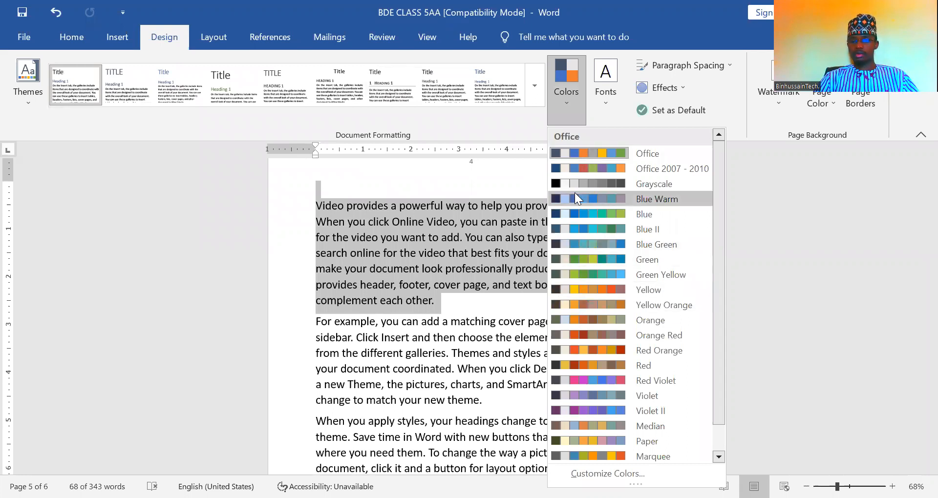
{"action": "left_click", "coordinate": [583, 167]}
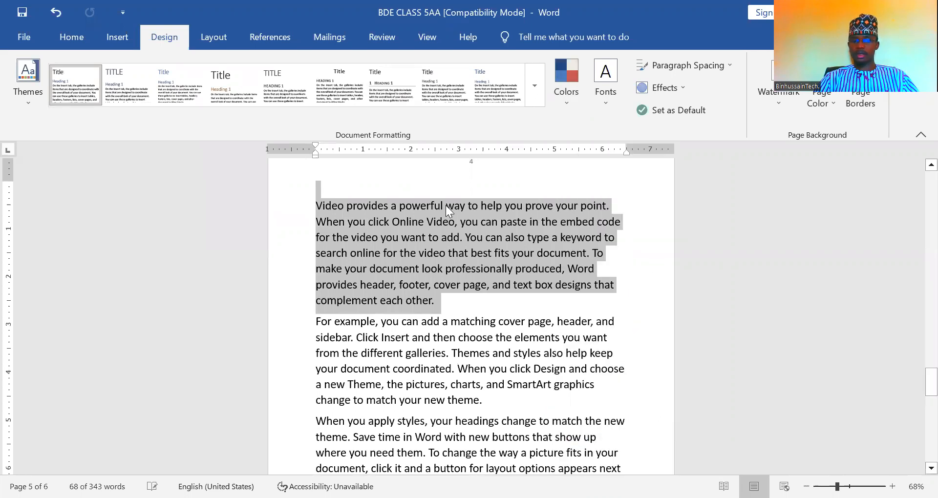
{"action": "left_click", "coordinate": [567, 108]}
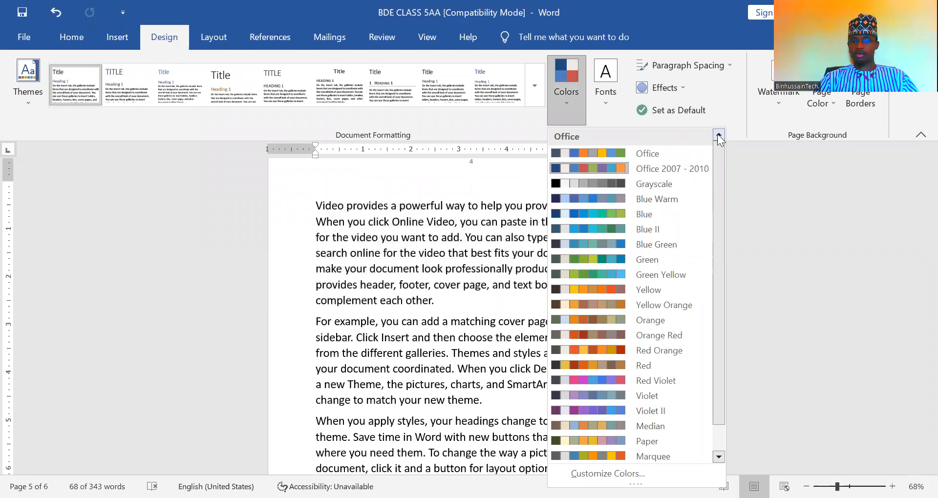
{"action": "left_click", "coordinate": [511, 167]}
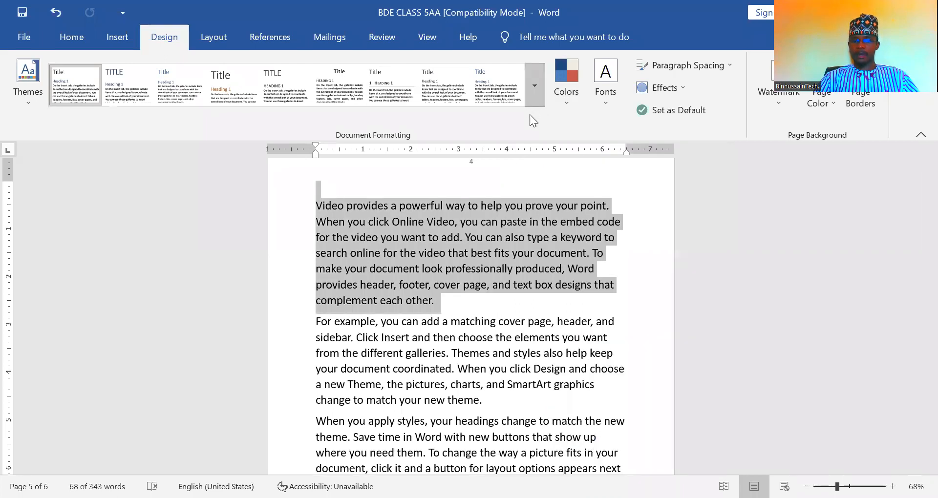
Select the words "provides a powerful way to" and apply the built-in style set with the solid blue Heading 1 bar
{"action": "left_click", "coordinate": [483, 205]}
{"action": "left_click_drag", "start_coordinate": [484, 205], "coordinate": [380, 201]}
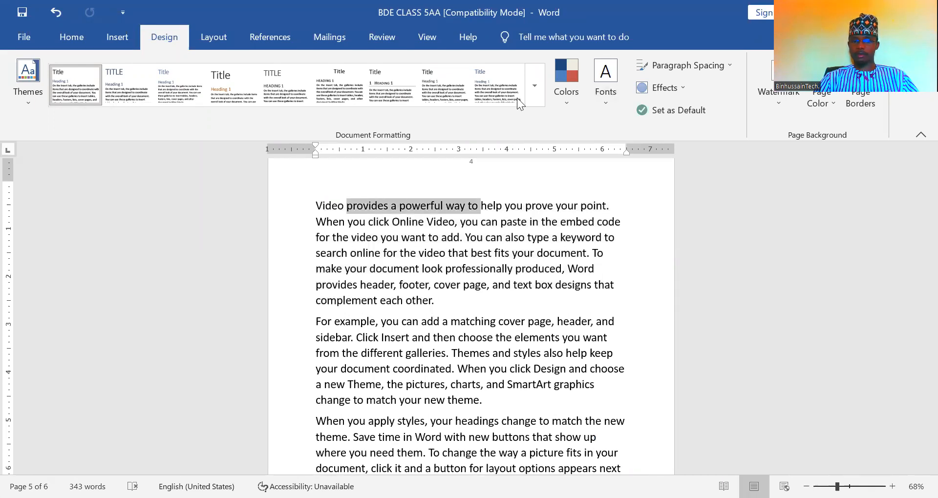
{"action": "left_click", "coordinate": [497, 85]}
{"action": "key", "text": "ctrl+z"}
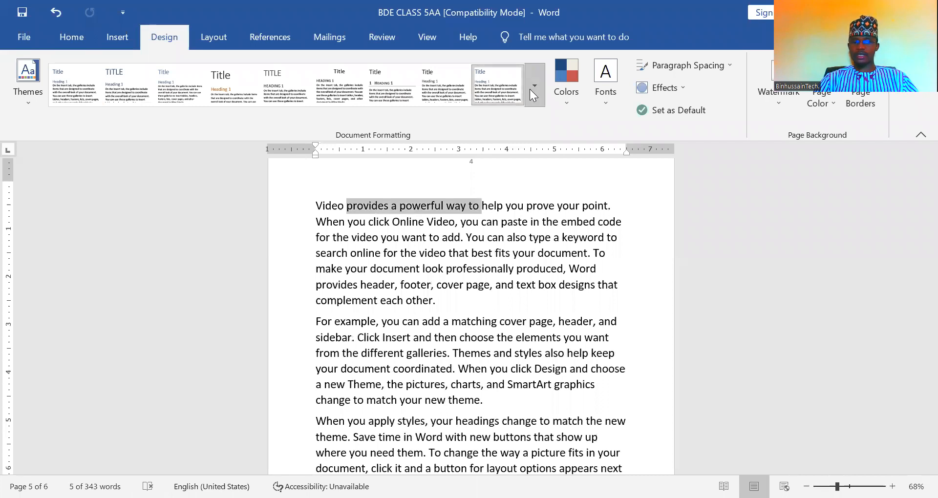
{"action": "left_click", "coordinate": [534, 93]}
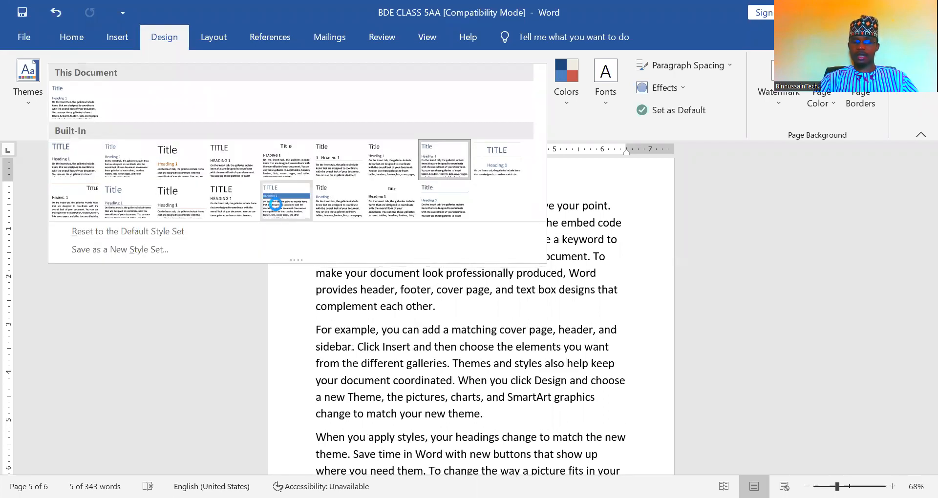
{"action": "left_click", "coordinate": [275, 204]}
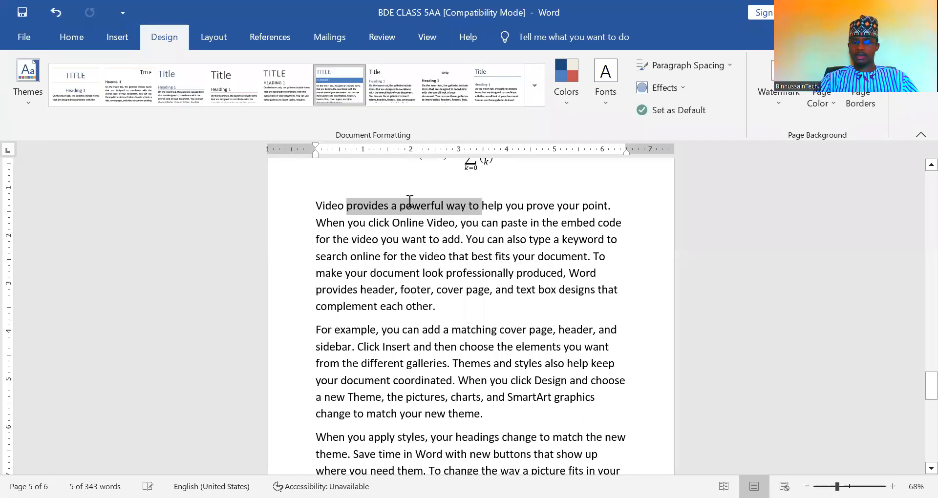
Split the first sample paragraph after "Video" so the word stands on its own line
{"action": "left_click", "coordinate": [439, 205]}
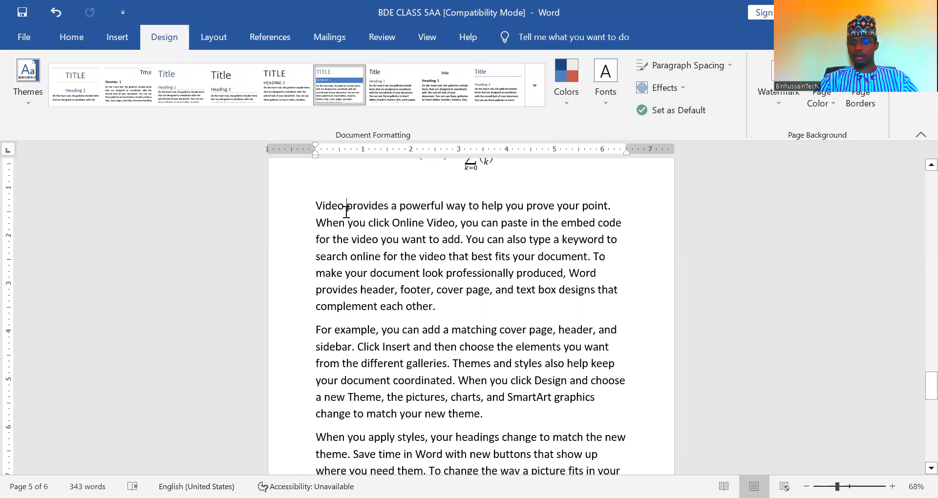
{"action": "key", "text": "Return"}
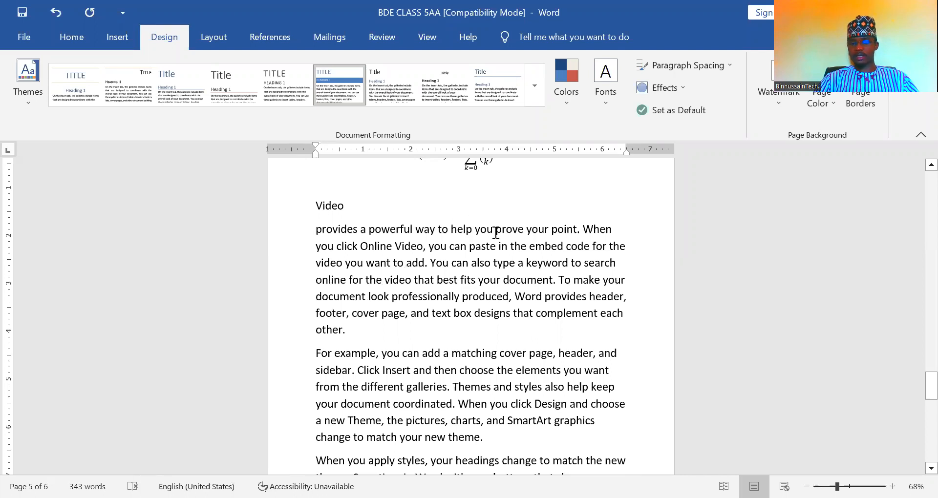
Split the first sample paragraph after "help you" and select the resulting line "provides a powerful way to help you"
{"action": "left_click", "coordinate": [496, 232]}
{"action": "key", "text": "Return"}
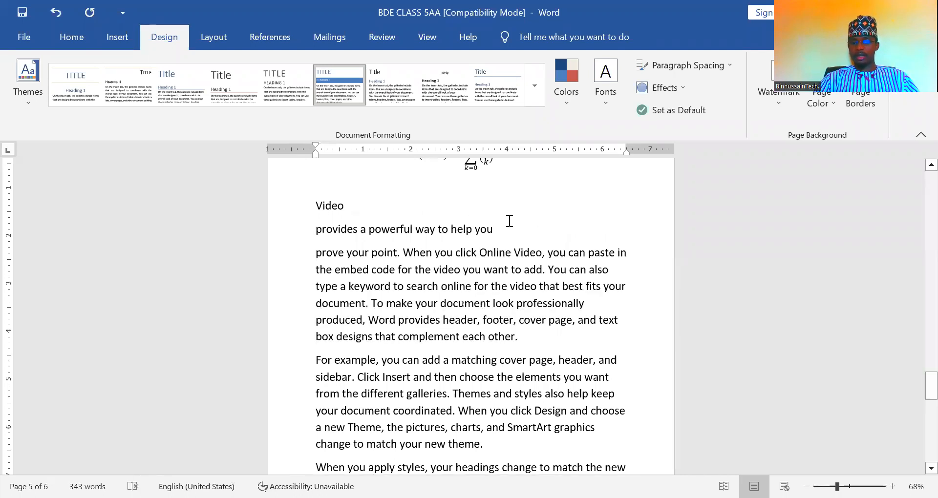
{"action": "triple_click", "coordinate": [346, 225]}
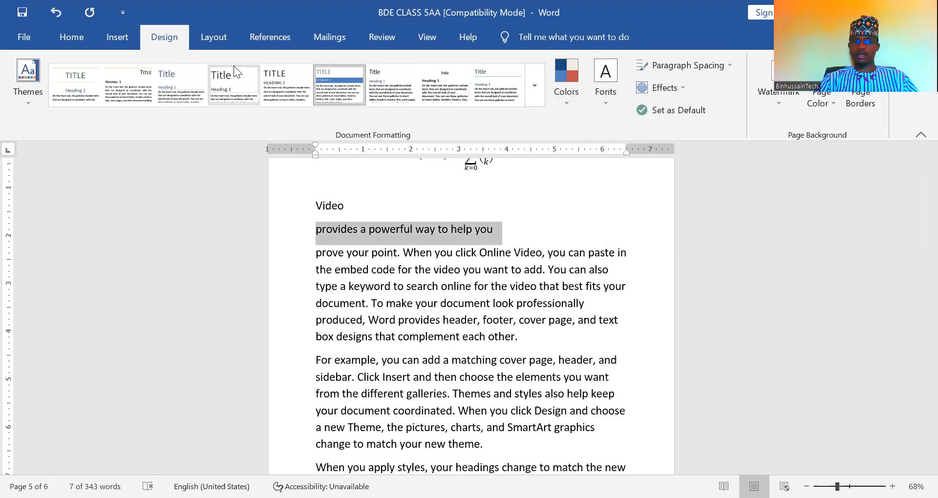
Review the available document themes and built-in style sets for the selected line
{"action": "left_click", "coordinate": [23, 102]}
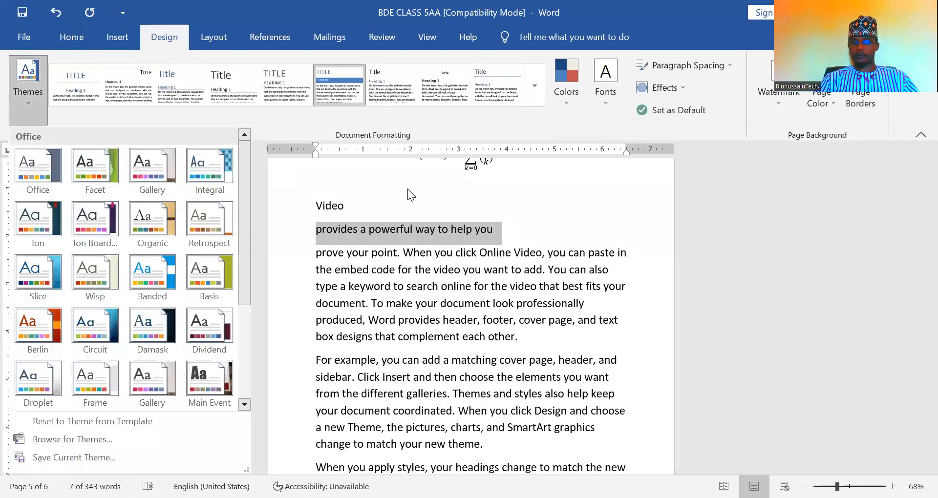
{"action": "left_click", "coordinate": [534, 82]}
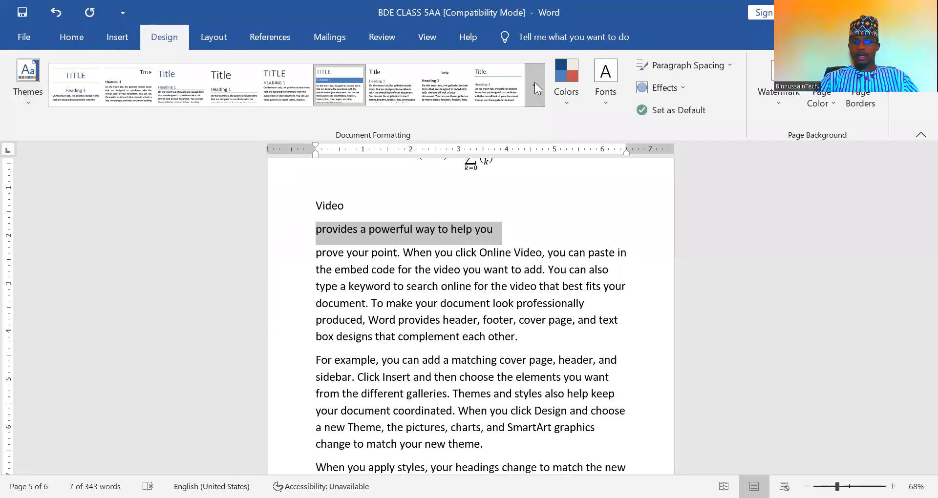
{"action": "left_click", "coordinate": [534, 82]}
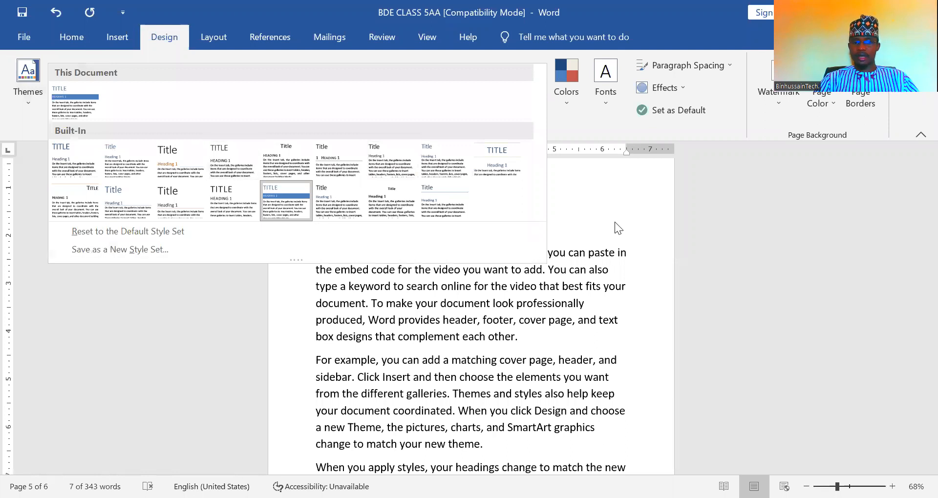
{"action": "left_click", "coordinate": [211, 55]}
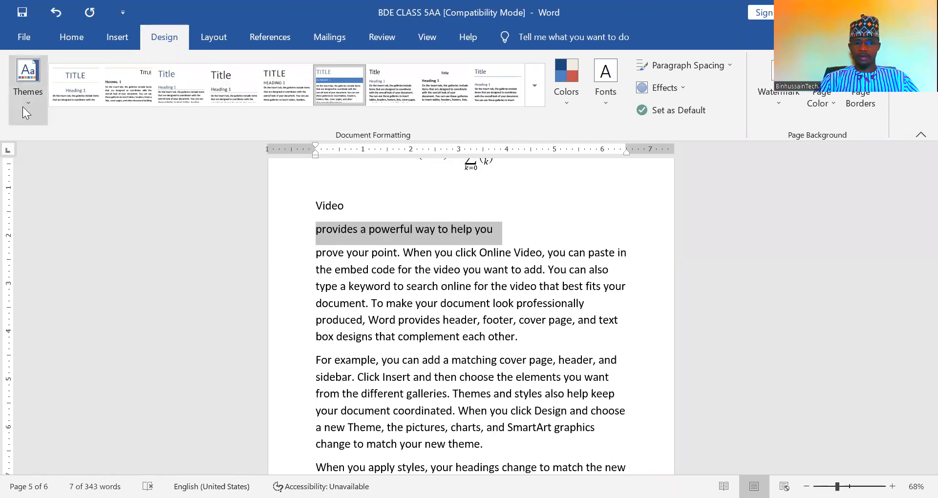
Add two blank lines after the last sample paragraph and look through the Office document themes
{"action": "left_click", "coordinate": [646, 385]}
{"action": "scroll", "coordinate": [646, 385], "scroll_direction": "down", "scroll_amount": 8}
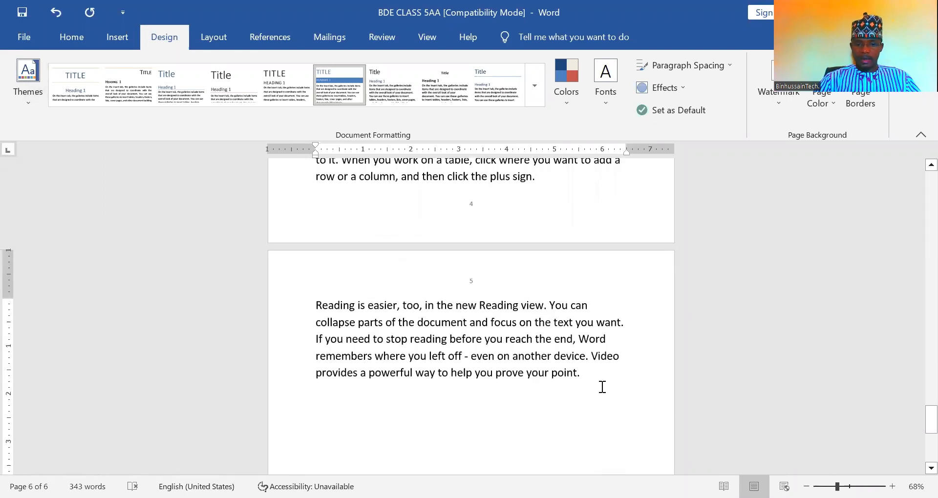
{"action": "key", "text": "Return"}
{"action": "key", "text": "Return"}
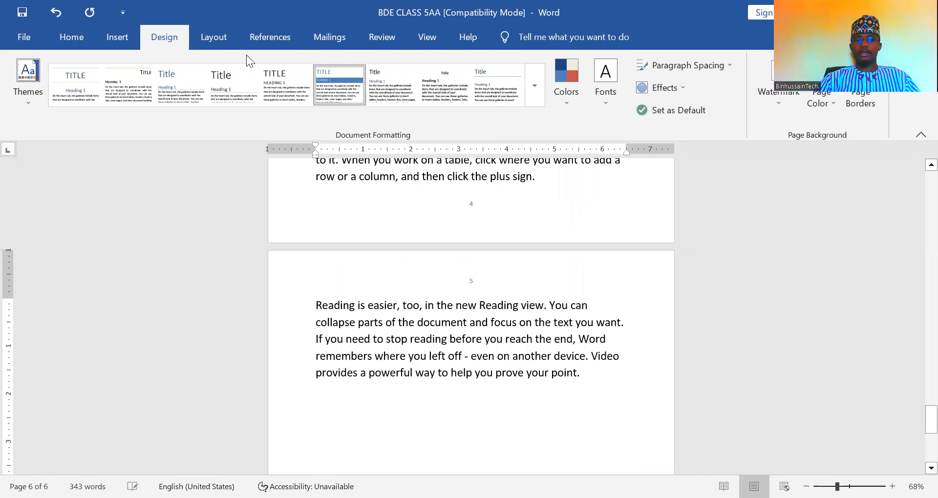
{"action": "left_click", "coordinate": [25, 82]}
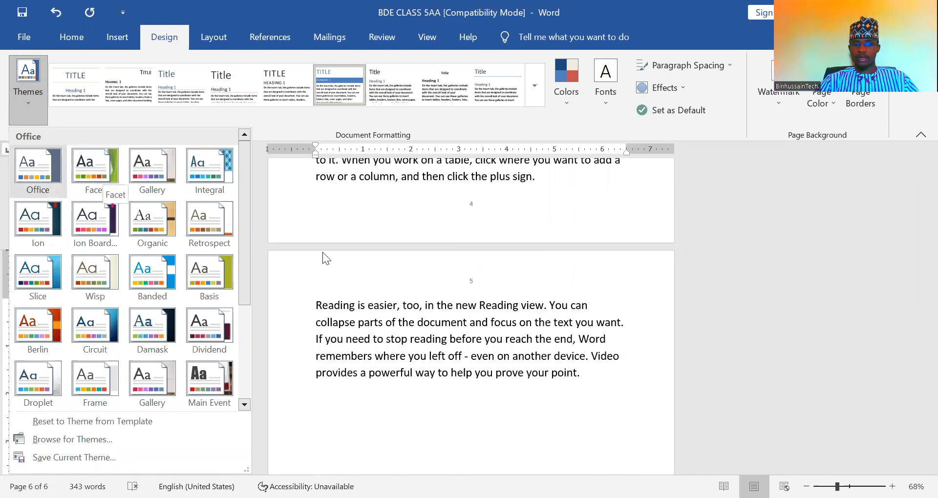
{"action": "left_click", "coordinate": [919, 156]}
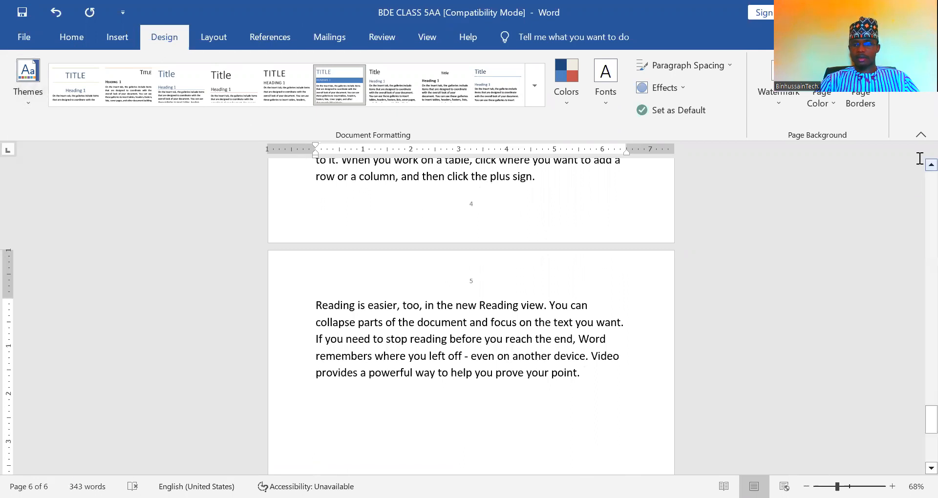
Select the sample text from "Video" to "text" below the equation and apply the Facet theme
{"action": "scroll", "coordinate": [918, 172], "scroll_direction": "up", "scroll_amount": 5}
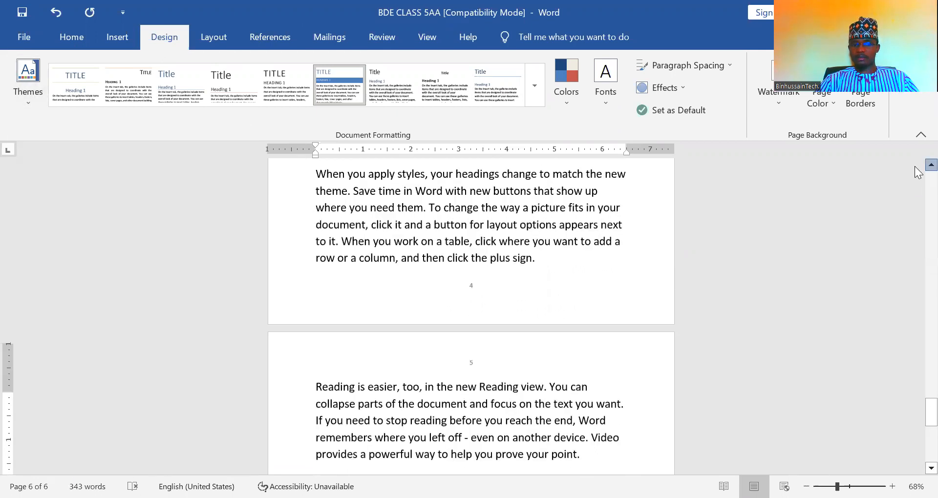
{"action": "scroll", "coordinate": [918, 172], "scroll_direction": "up", "scroll_amount": 4}
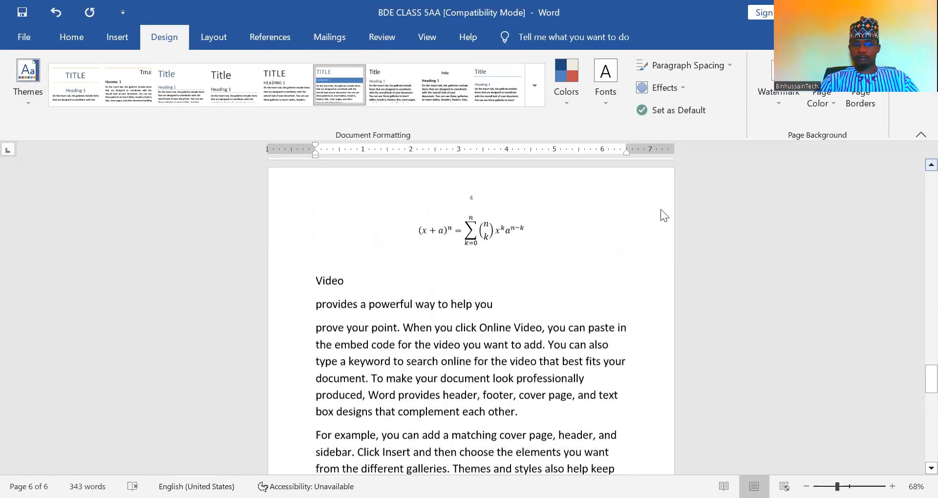
{"action": "left_click", "coordinate": [301, 293]}
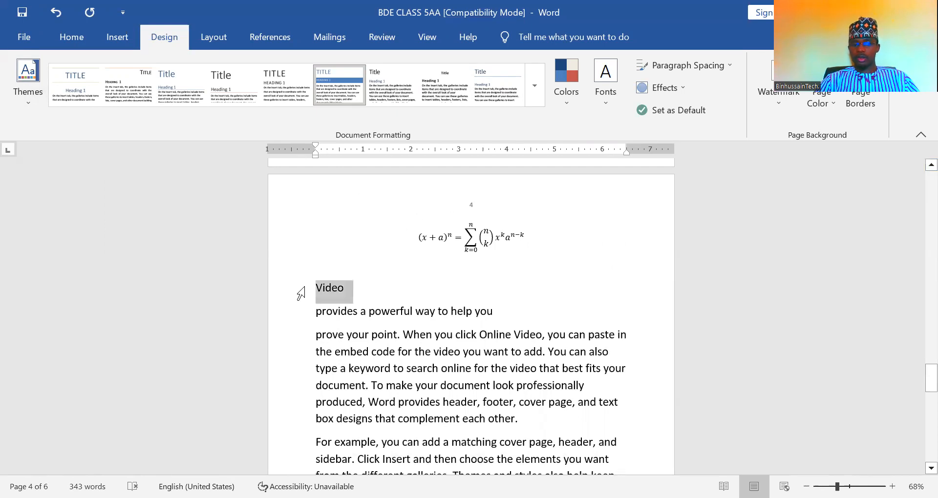
{"action": "left_click", "coordinate": [317, 288]}
{"action": "left_click_drag", "start_coordinate": [317, 288], "coordinate": [611, 409]}
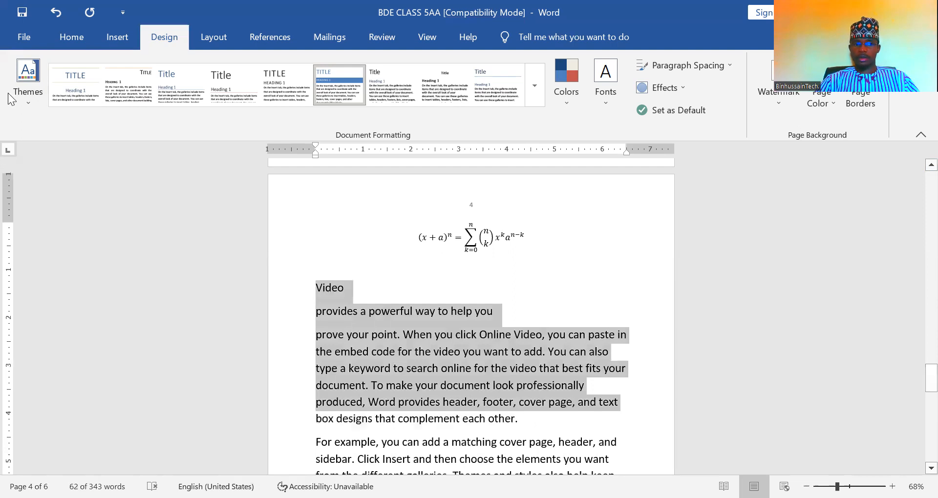
{"action": "left_click", "coordinate": [24, 96]}
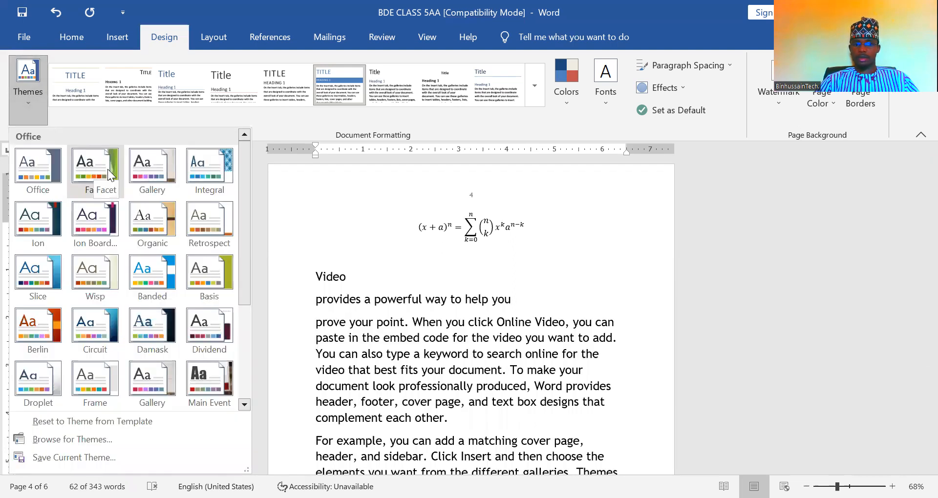
{"action": "left_click", "coordinate": [107, 169]}
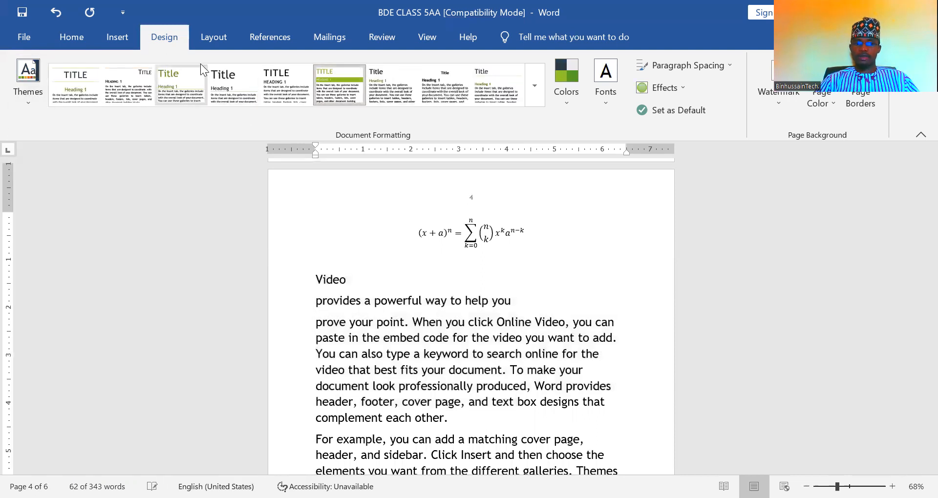
Apply the built-in style set with a small green Title and green Heading 1, and check the layout around the equation
{"action": "left_click", "coordinate": [529, 92]}
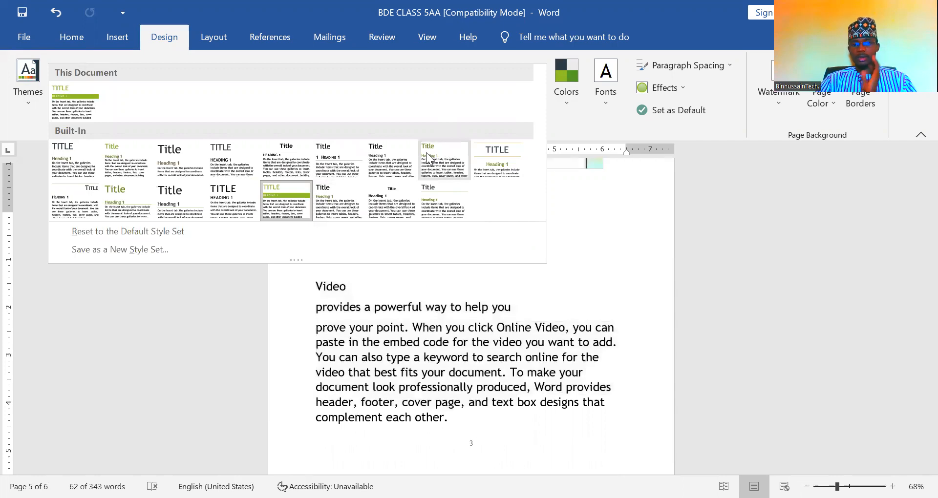
{"action": "left_click", "coordinate": [914, 183]}
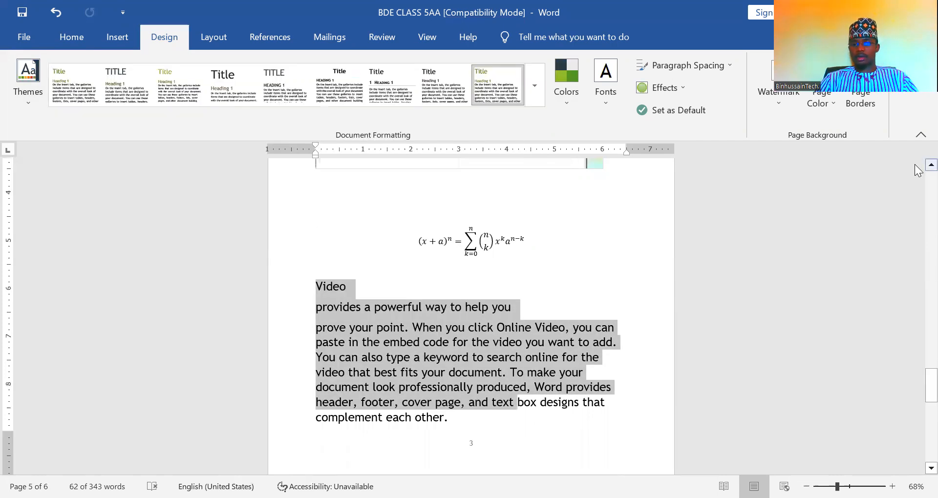
{"action": "scroll", "coordinate": [917, 172], "scroll_direction": "up", "scroll_amount": 5}
{"action": "scroll", "coordinate": [917, 169], "scroll_direction": "up", "scroll_amount": 1}
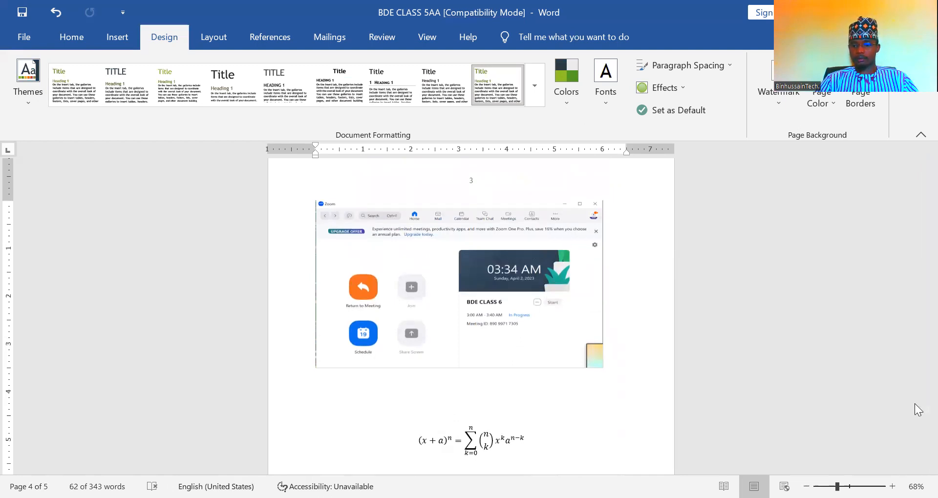
{"action": "scroll", "coordinate": [917, 471], "scroll_direction": "down", "scroll_amount": 5}
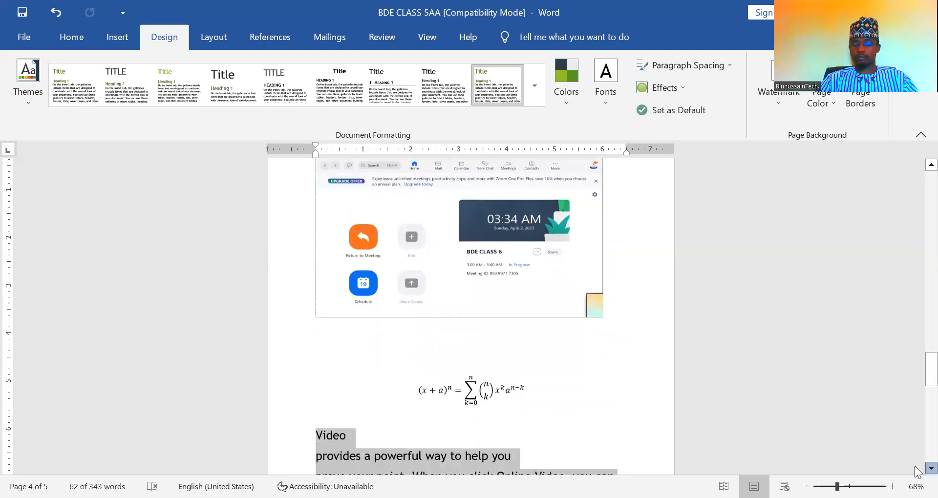
Add several blank lines below the last sample paragraph at the end of the document
{"action": "scroll", "coordinate": [917, 472], "scroll_direction": "down", "scroll_amount": 6}
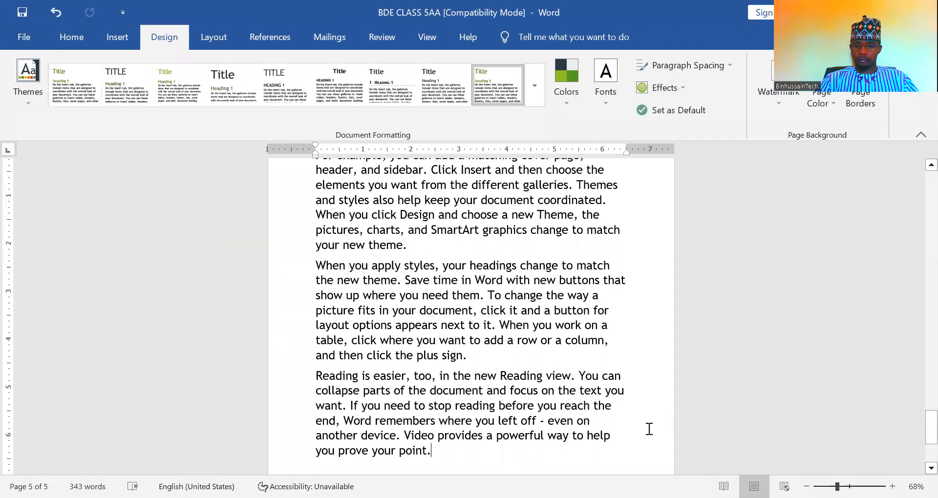
{"action": "key", "text": "Return"}
{"action": "key", "text": "Return"}
{"action": "key", "text": "Return"}
{"action": "key", "text": "Return"}
{"action": "key", "text": "Return"}
{"action": "key", "text": "Return"}
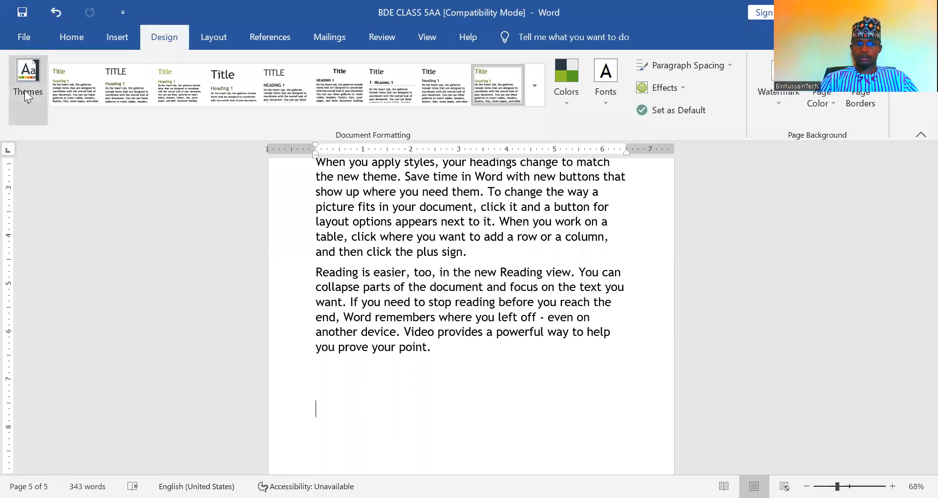
Enter TITLE on the last blank line and review the document themes, reselecting Facet
{"action": "left_click", "coordinate": [25, 102]}
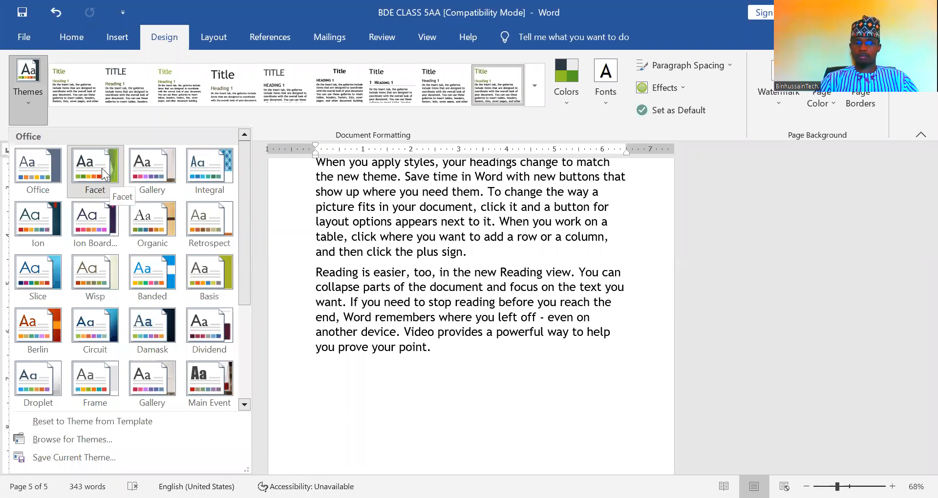
{"action": "left_click", "coordinate": [96, 173]}
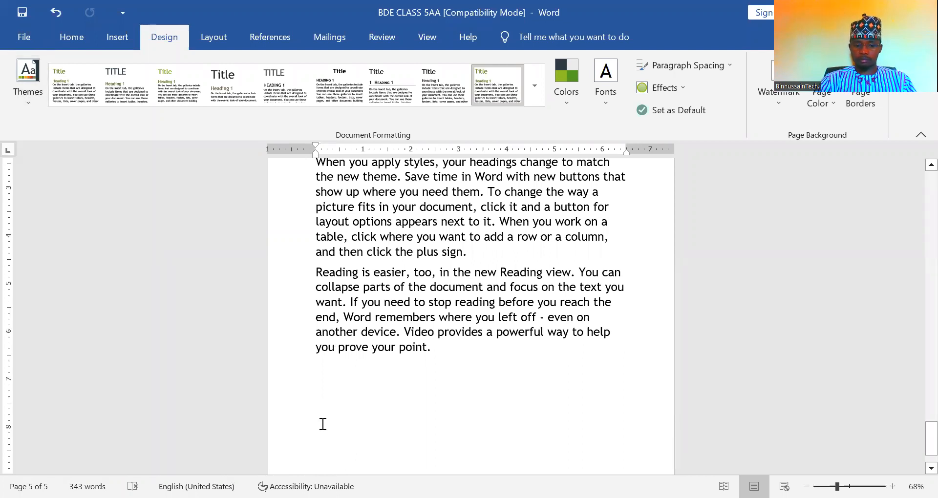
{"action": "type", "text": "t"}
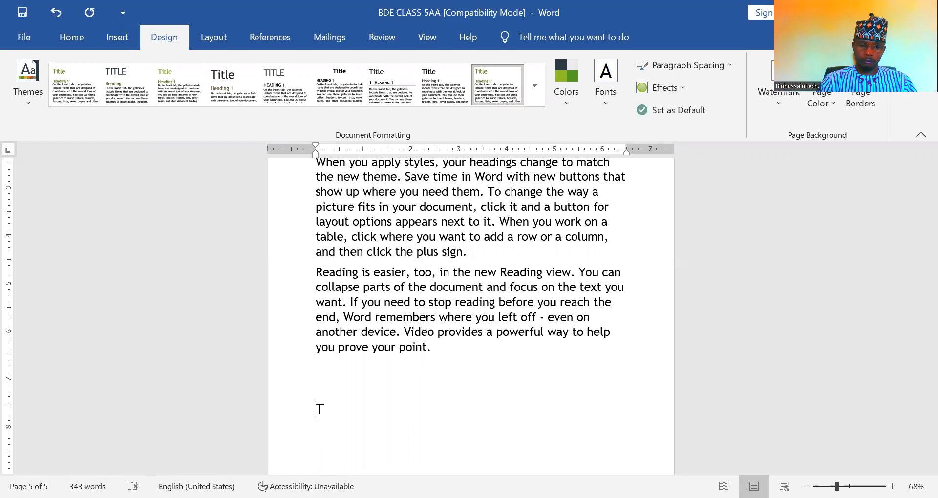
{"action": "type", "text": "ITLE"}
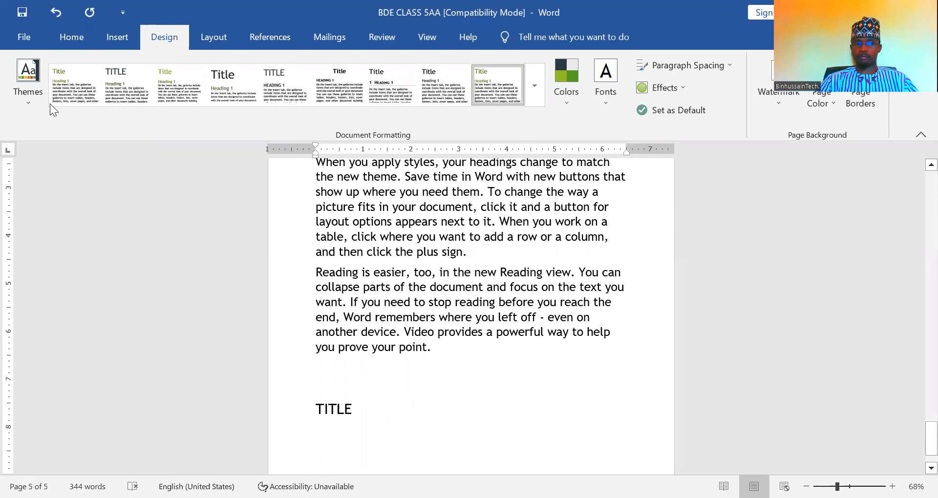
{"action": "left_click", "coordinate": [37, 97]}
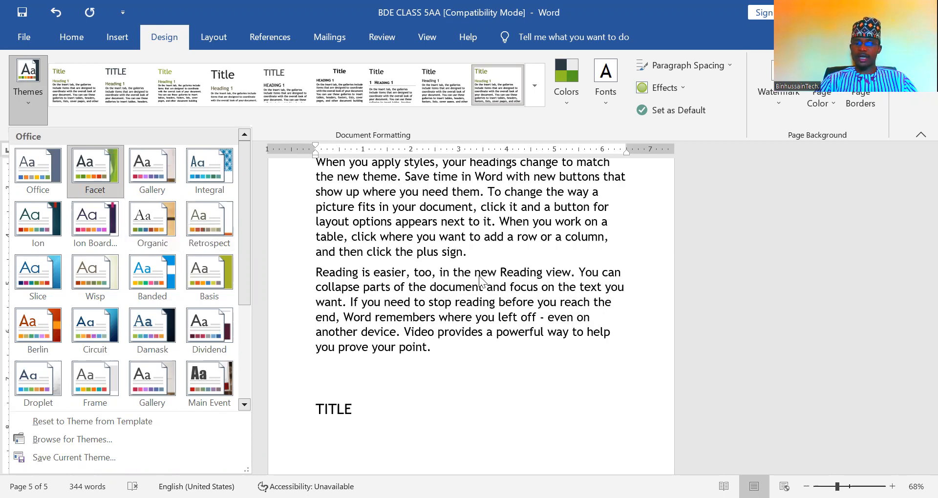
{"action": "key", "text": "Escape"}
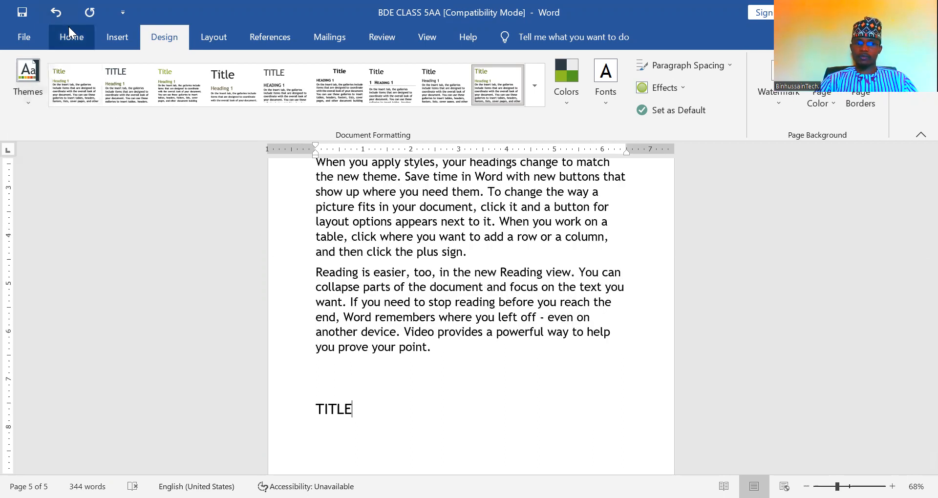
Apply the Heading 1 style to the word TITLE at the end of the document
{"action": "left_click", "coordinate": [73, 32]}
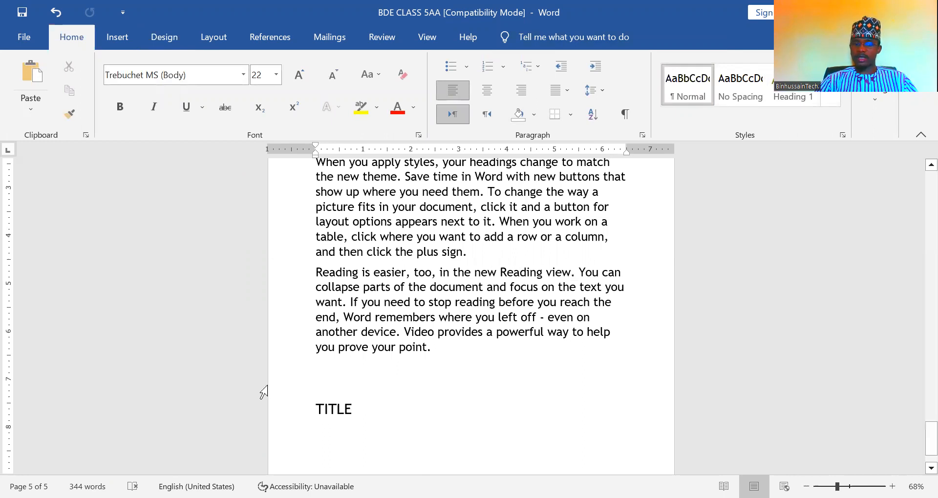
{"action": "left_click_drag", "start_coordinate": [360, 410], "coordinate": [284, 417]}
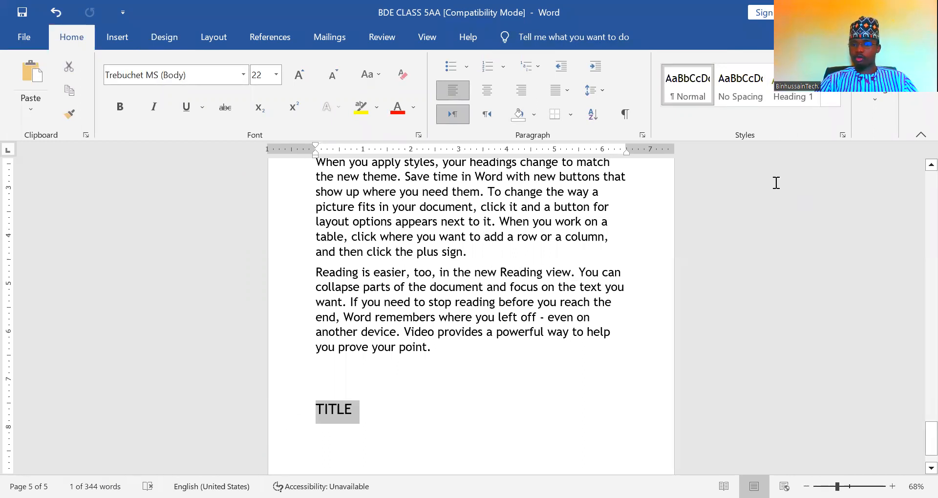
{"action": "left_click", "coordinate": [782, 100]}
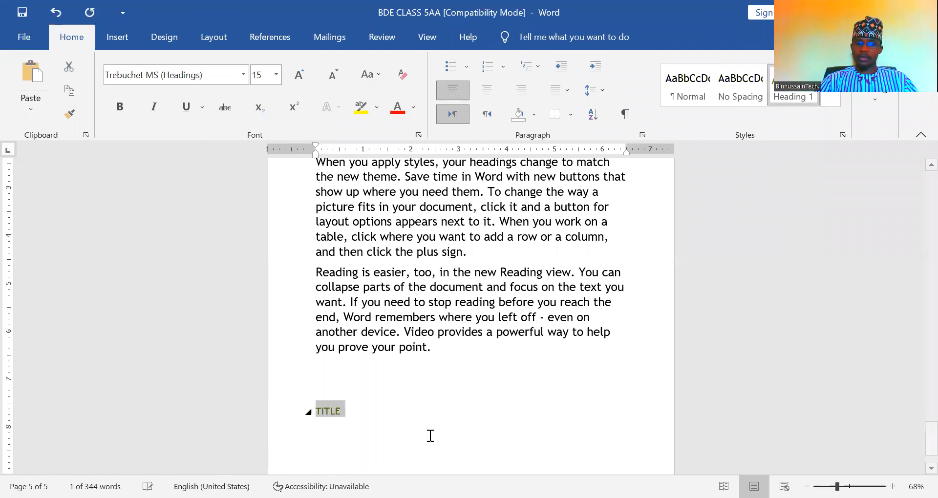
{"action": "left_click", "coordinate": [474, 242]}
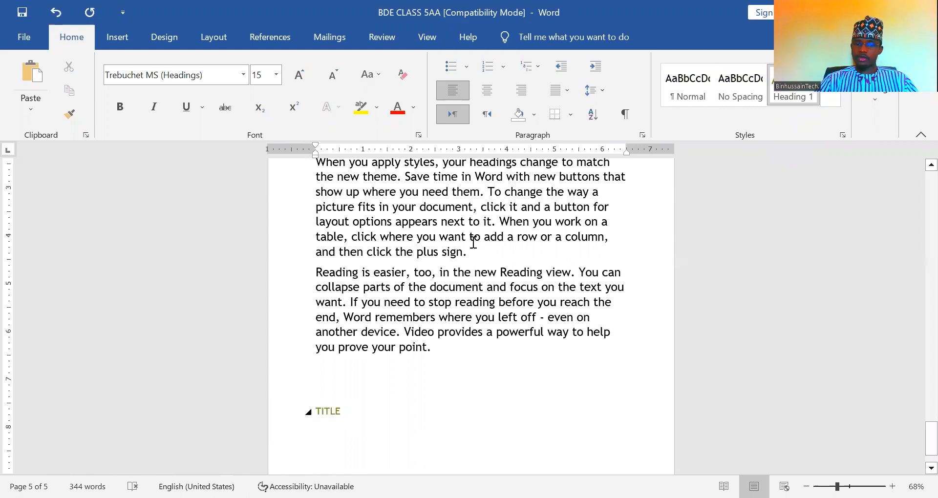
Split "Reading is easier" onto its own line in the last sample paragraph and apply the Heading 2 style to it
{"action": "left_click", "coordinate": [406, 272]}
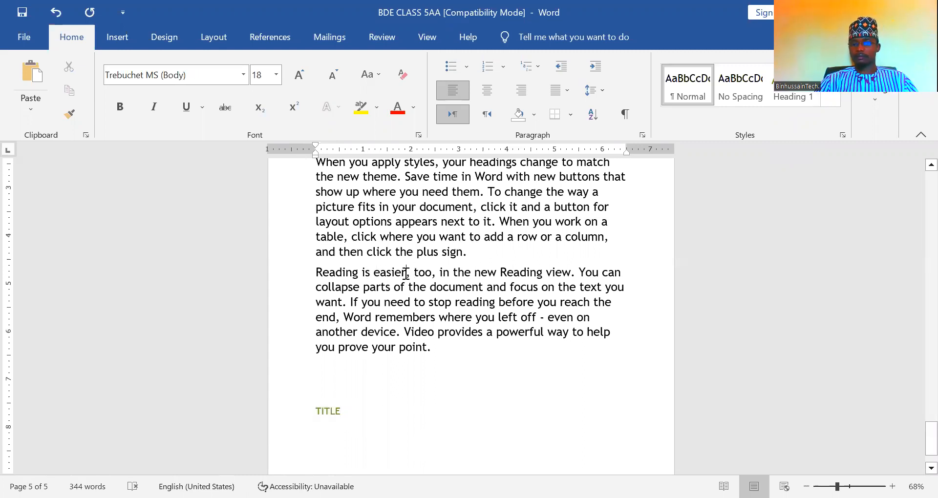
{"action": "key", "text": "Return"}
{"action": "left_click_drag", "start_coordinate": [414, 272], "coordinate": [314, 273]}
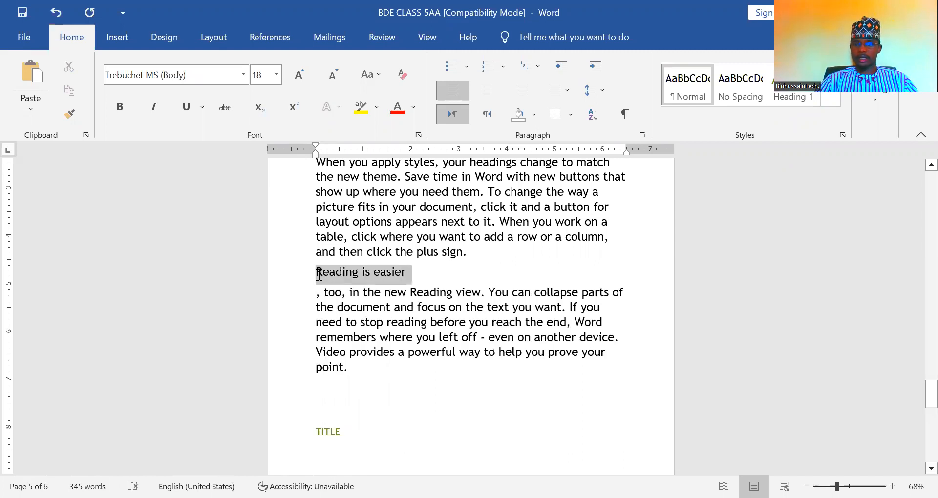
{"action": "left_click", "coordinate": [828, 102]}
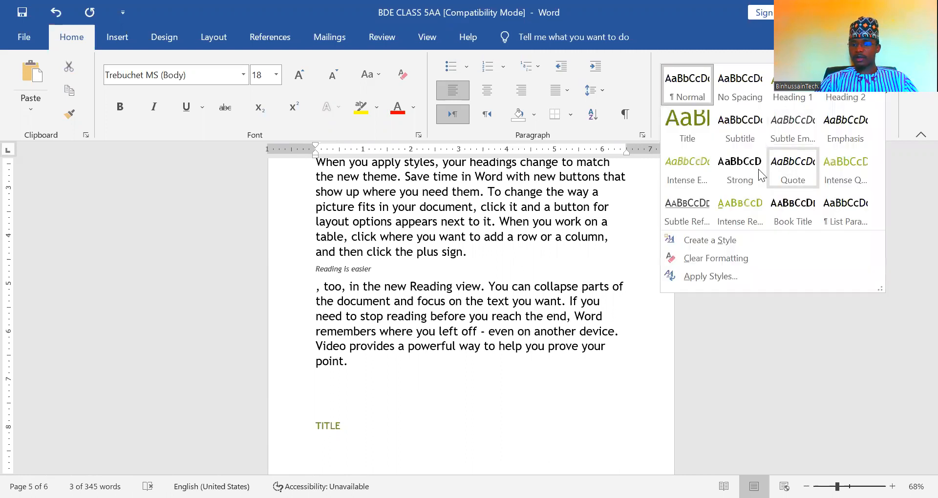
{"action": "left_click", "coordinate": [840, 96]}
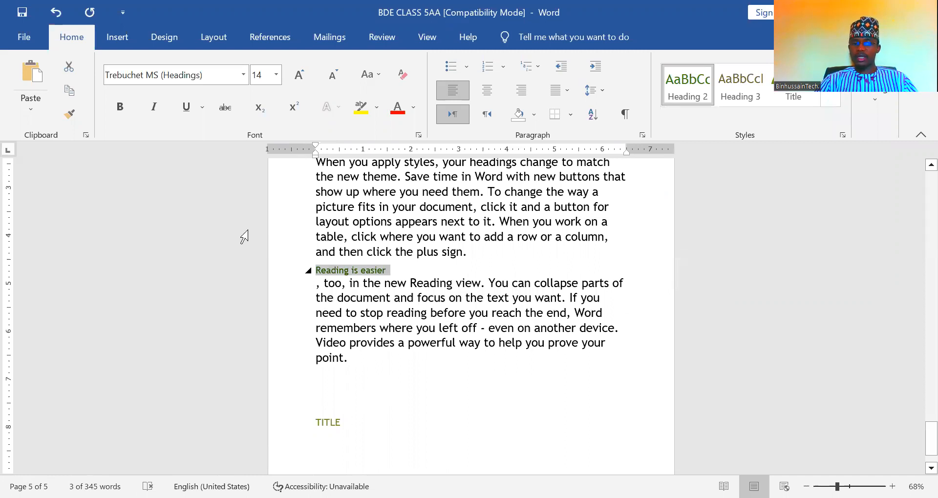
Apply the built-in Shaded style set to the document
{"action": "left_click", "coordinate": [121, 38]}
{"action": "left_click", "coordinate": [153, 39]}
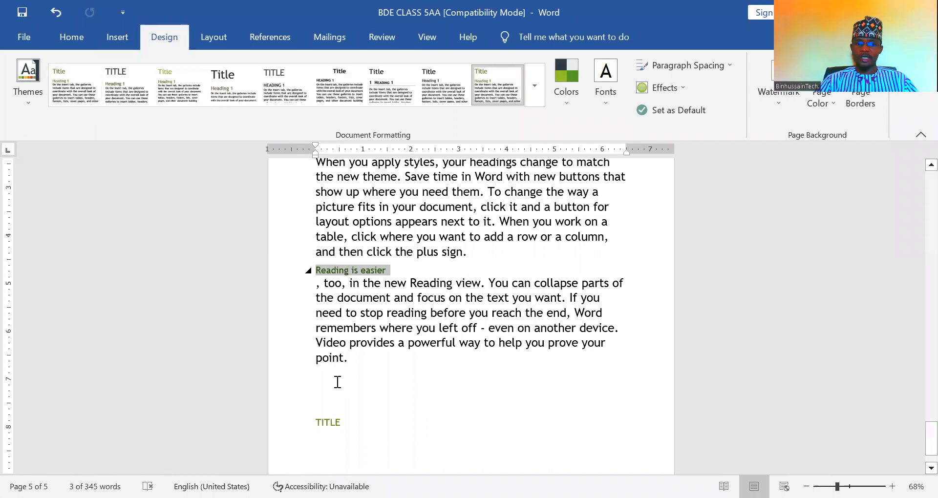
{"action": "left_click", "coordinate": [338, 380]}
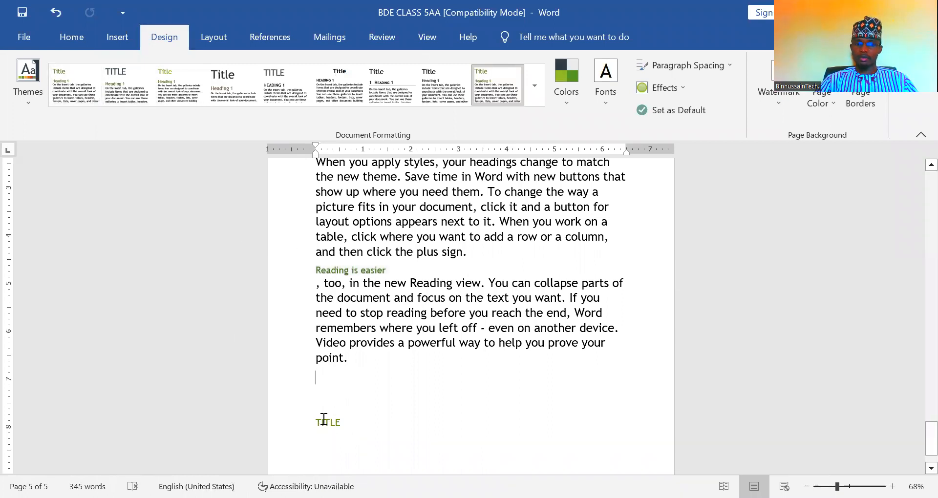
{"action": "left_click", "coordinate": [70, 84]}
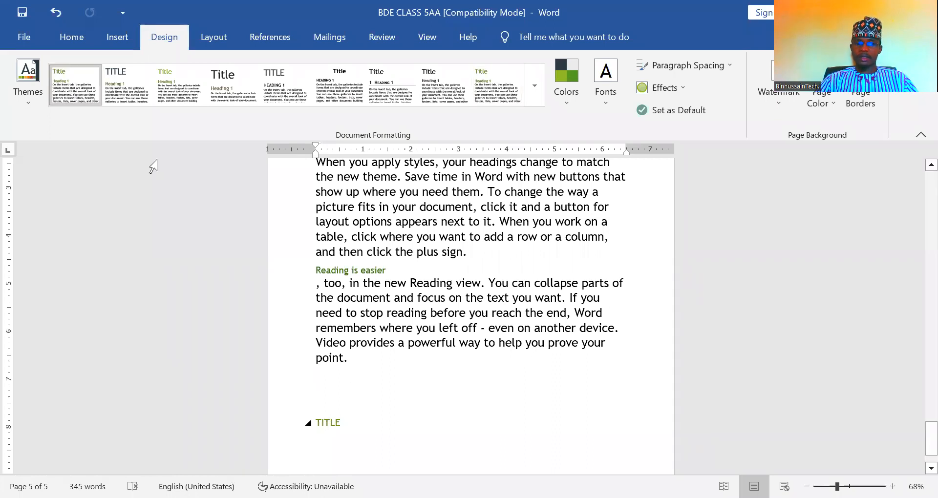
{"action": "left_click", "coordinate": [540, 92]}
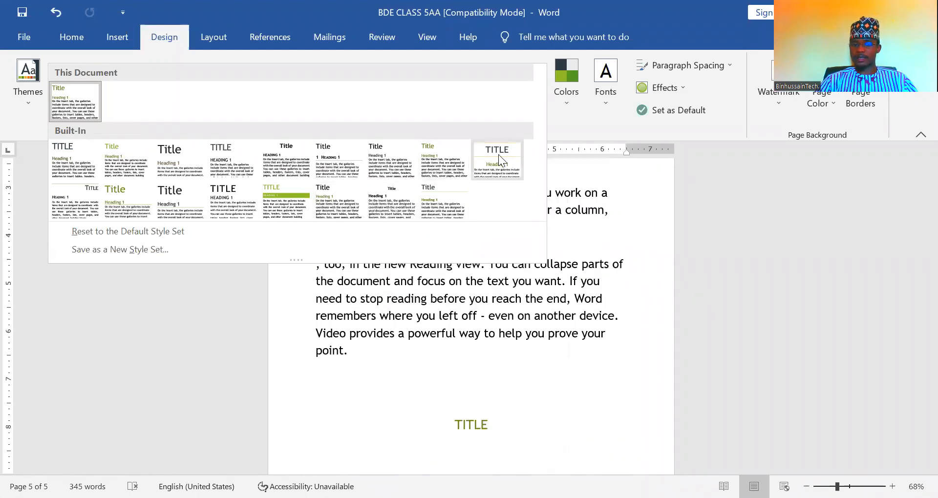
{"action": "left_click", "coordinate": [287, 198]}
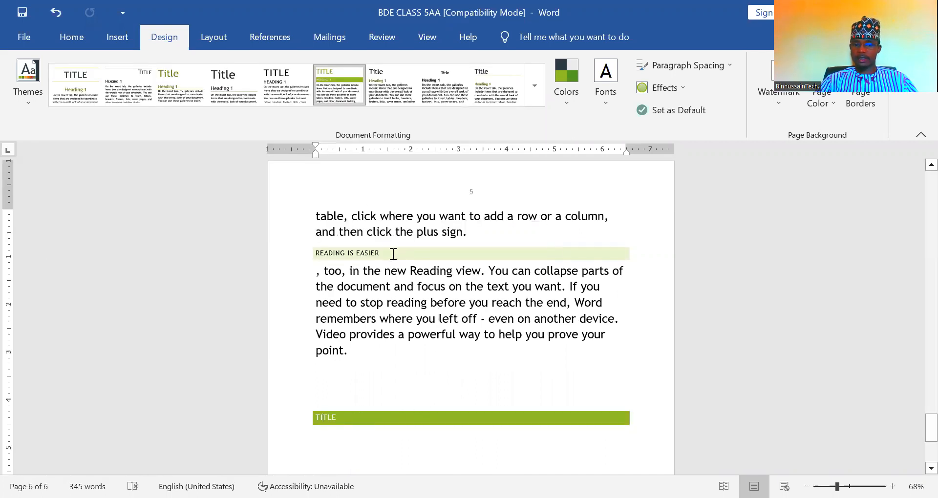
Set the theme colors to Office and preview other color schemes on the headings
{"action": "left_click", "coordinate": [569, 106]}
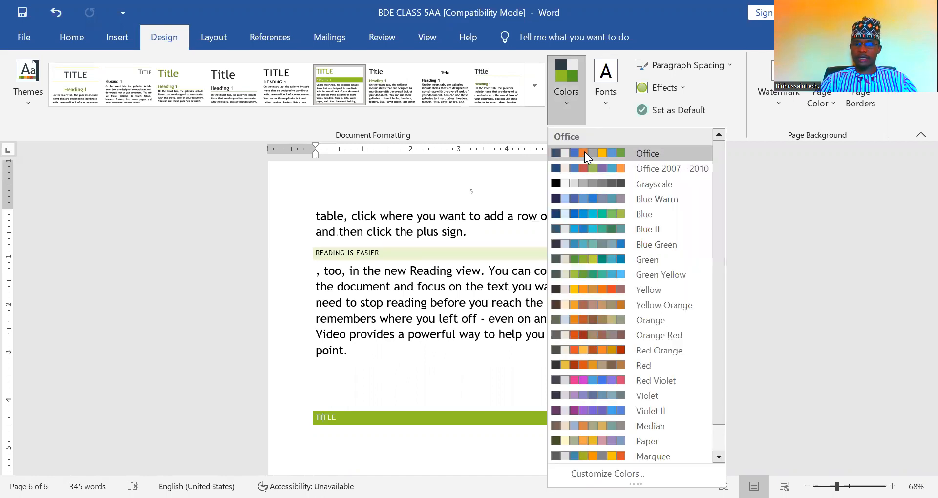
{"action": "left_click", "coordinate": [582, 152]}
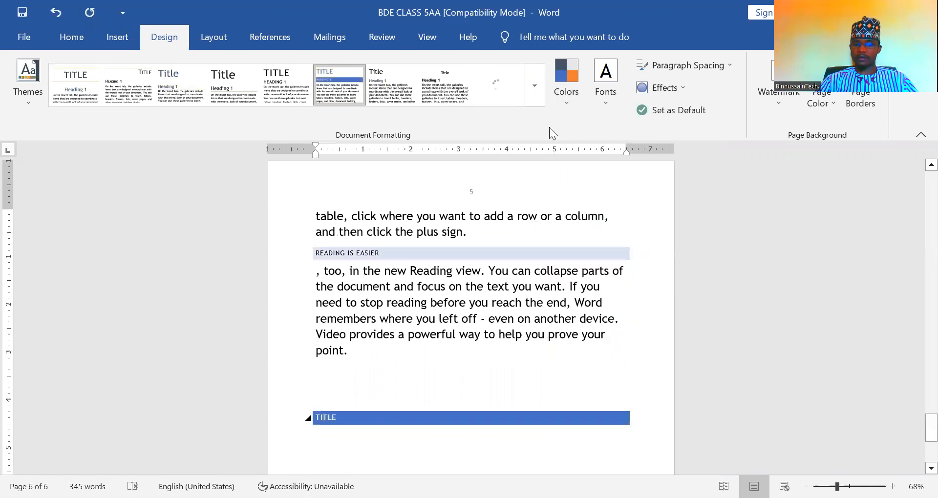
{"action": "left_click", "coordinate": [558, 101]}
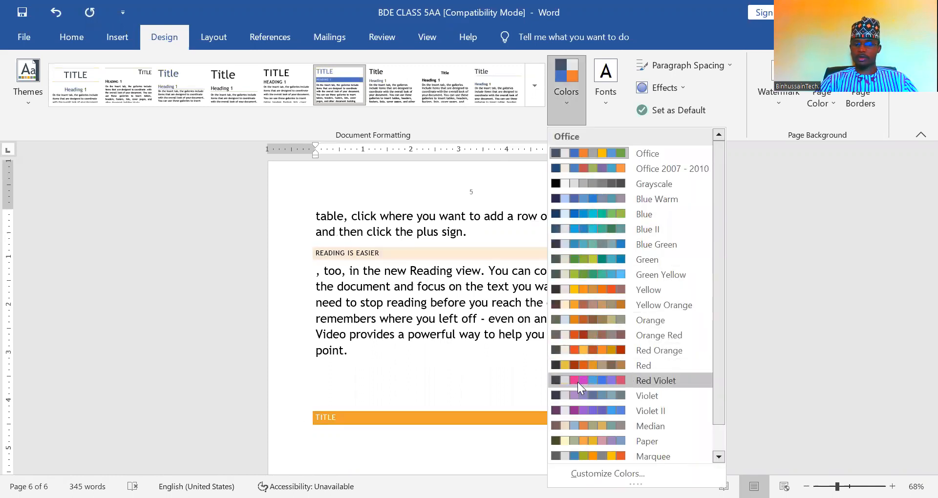
{"action": "left_click", "coordinate": [466, 389]}
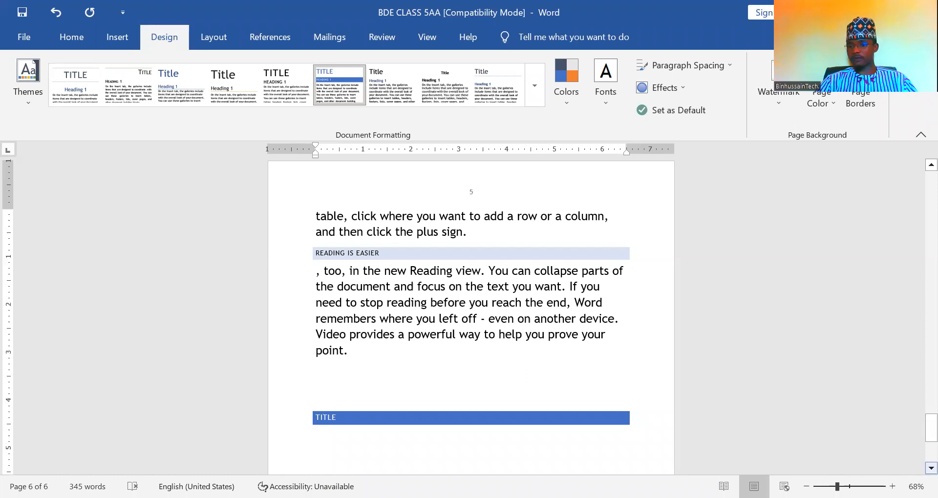
{"action": "scroll", "coordinate": [667, 147], "scroll_direction": "down", "scroll_amount": 2}
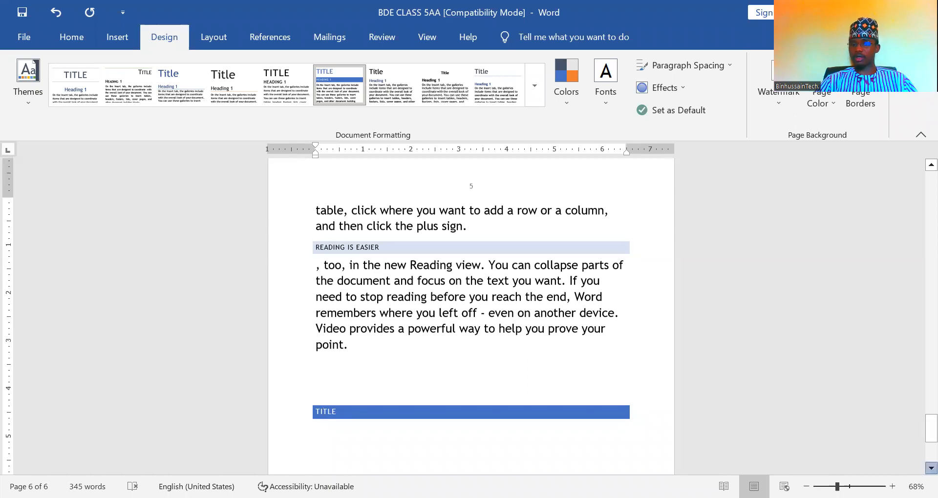
Examine the available theme font pairs and the built-in paragraph spacing options, keeping the current settings
{"action": "left_click", "coordinate": [609, 116]}
{"action": "left_click", "coordinate": [475, 227]}
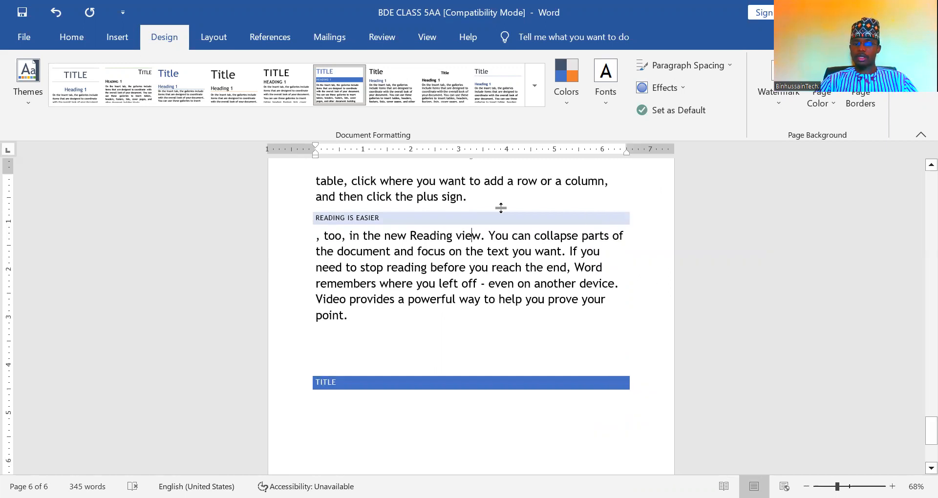
{"action": "left_click_drag", "start_coordinate": [455, 234], "coordinate": [322, 225]}
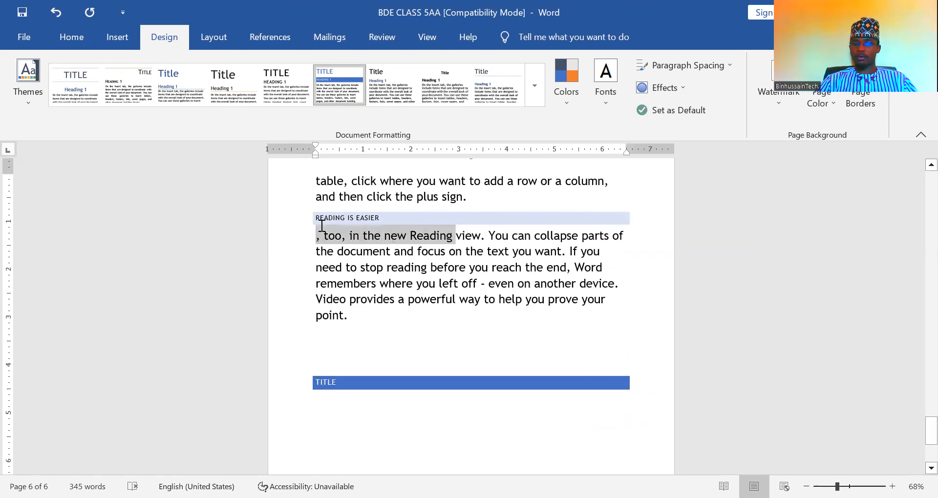
{"action": "left_click", "coordinate": [597, 113]}
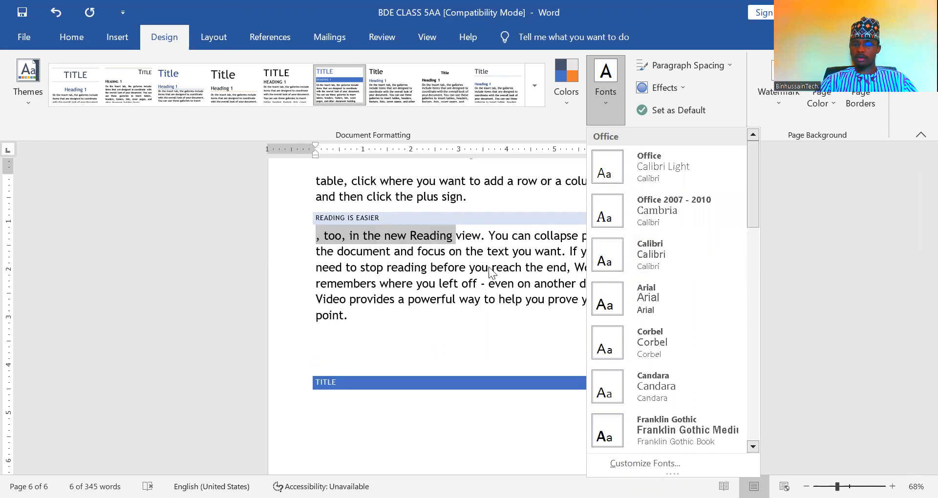
{"action": "left_click", "coordinate": [559, 267]}
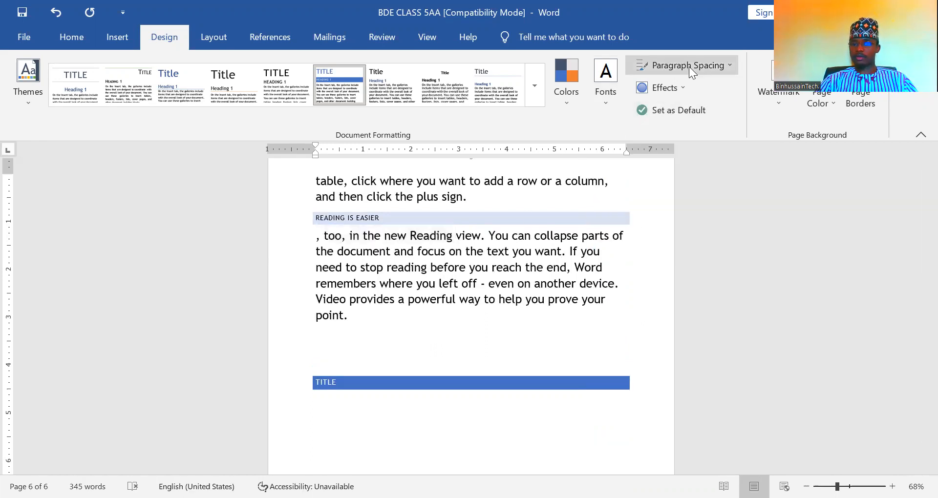
{"action": "left_click", "coordinate": [727, 71]}
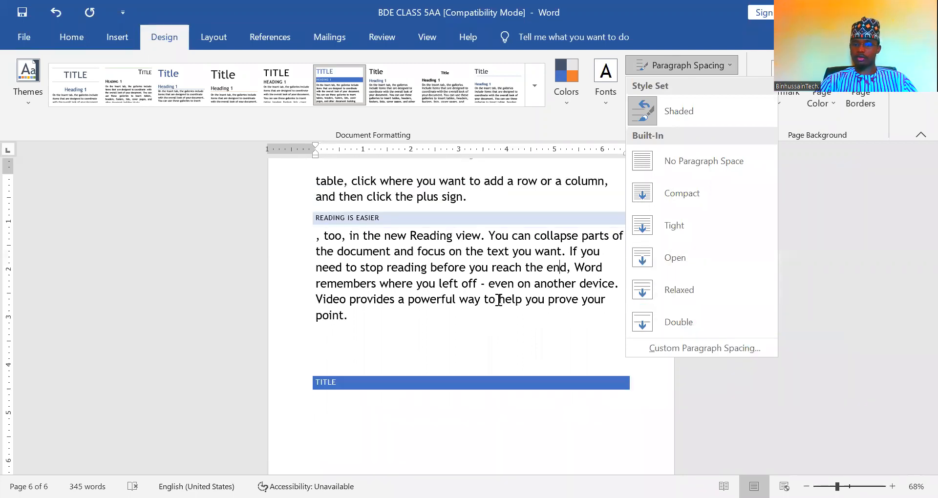
{"action": "left_click", "coordinate": [704, 77]}
Select the lines on page 4 starting with "When you apply styles" and examine the available theme effects
{"action": "left_click_drag", "start_coordinate": [512, 199], "coordinate": [440, 339]}
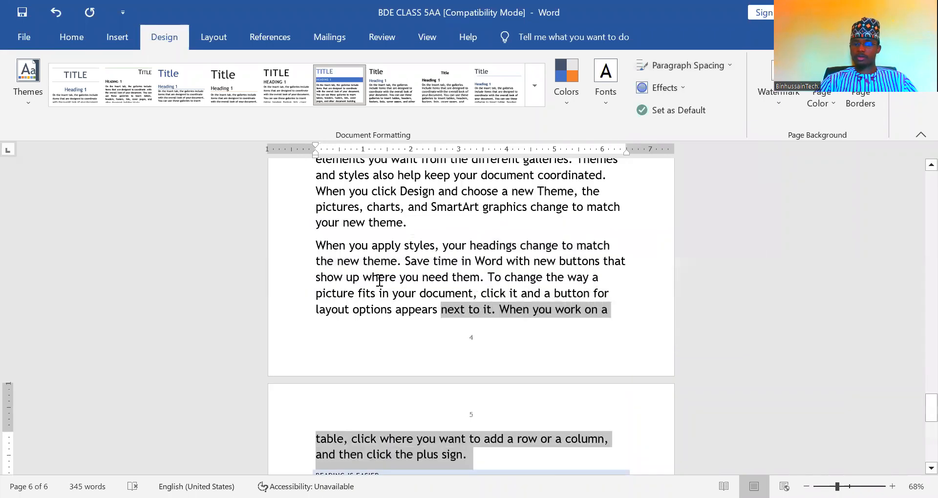
{"action": "left_click_drag", "start_coordinate": [300, 262], "coordinate": [629, 306]}
{"action": "left_click", "coordinate": [316, 244]}
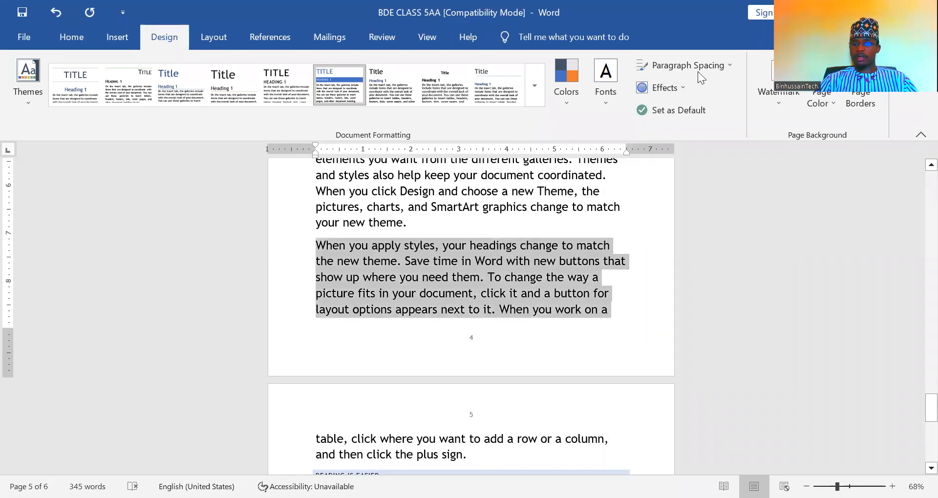
{"action": "left_click", "coordinate": [686, 89]}
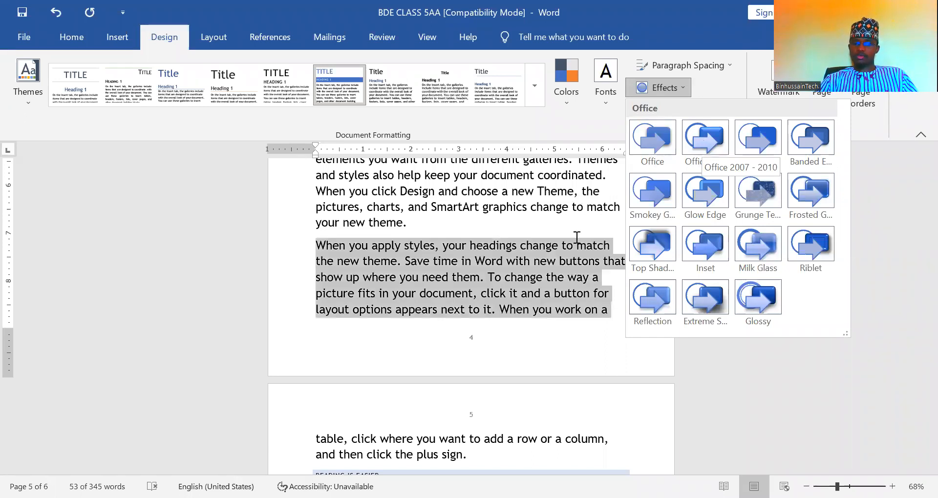
Move the selected lines to after "click where you want to add" and return to the TITLE heading at the document's end
{"action": "left_click_drag", "start_coordinate": [485, 278], "coordinate": [512, 424]}
{"action": "left_click", "coordinate": [464, 404]}
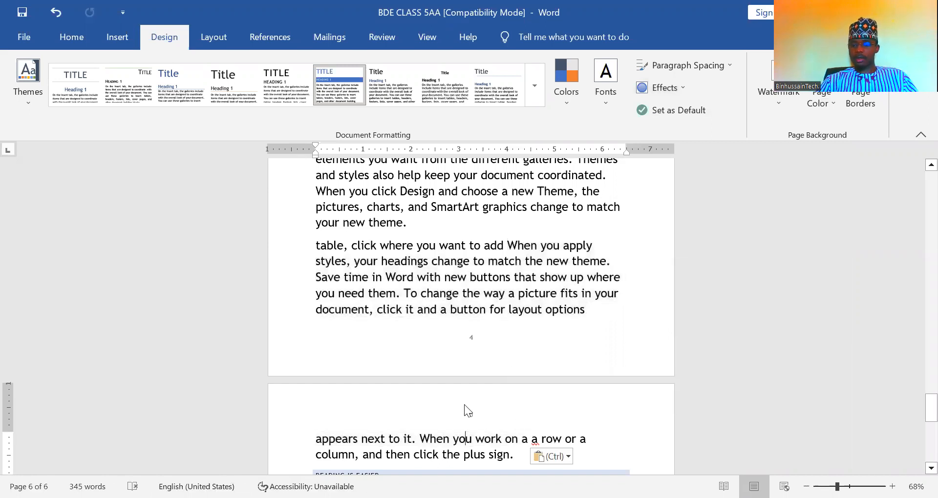
{"action": "key", "text": "Down"}
{"action": "key", "text": "Down"}
{"action": "key", "text": "Down"}
{"action": "key", "text": "Down"}
{"action": "key", "text": "Down"}
{"action": "key", "text": "Down"}
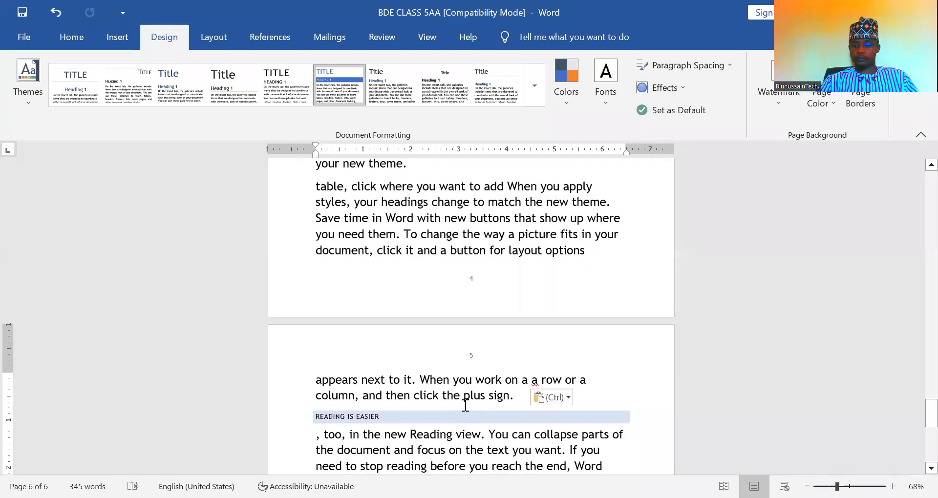
{"action": "key", "text": "Down"}
{"action": "key", "text": "Down"}
{"action": "key", "text": "Down"}
{"action": "key", "text": "Down"}
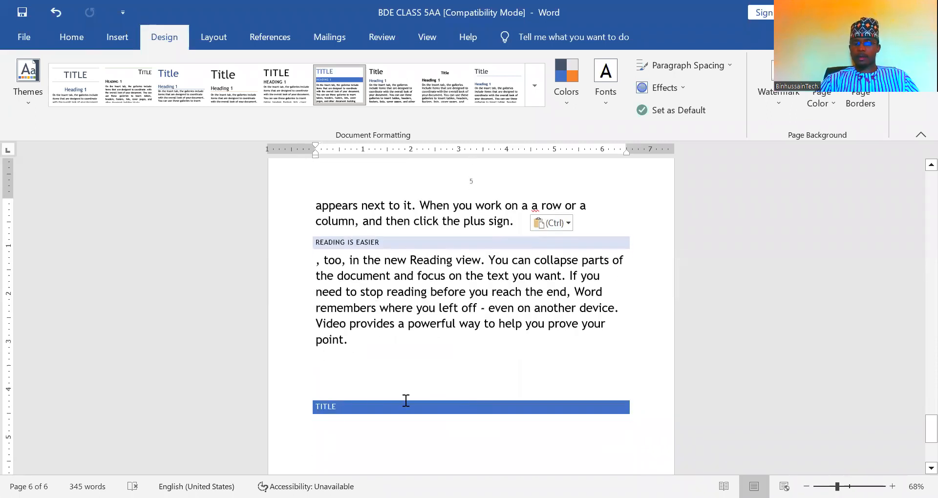
Select the paragraph below the "Reading is easier" heading, apply the Inset theme effects, and review the other effects
{"action": "left_click", "coordinate": [318, 323]}
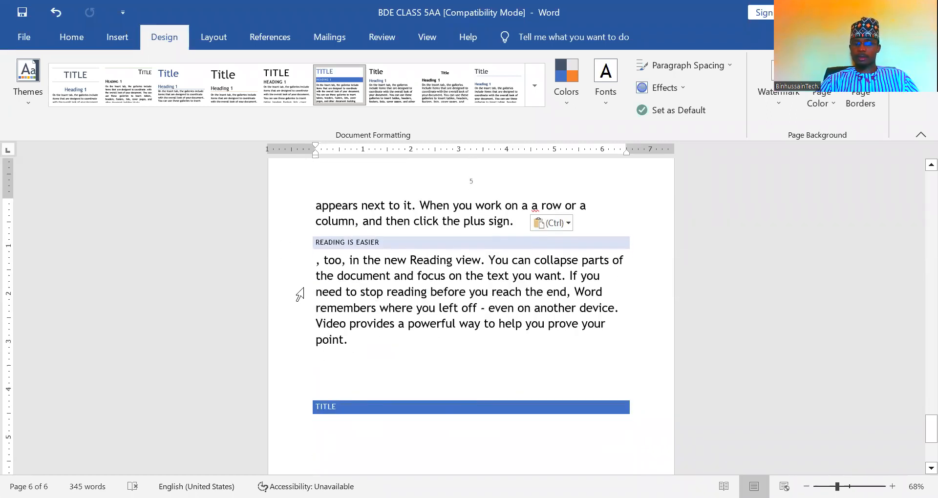
{"action": "left_click_drag", "start_coordinate": [375, 317], "coordinate": [401, 342]}
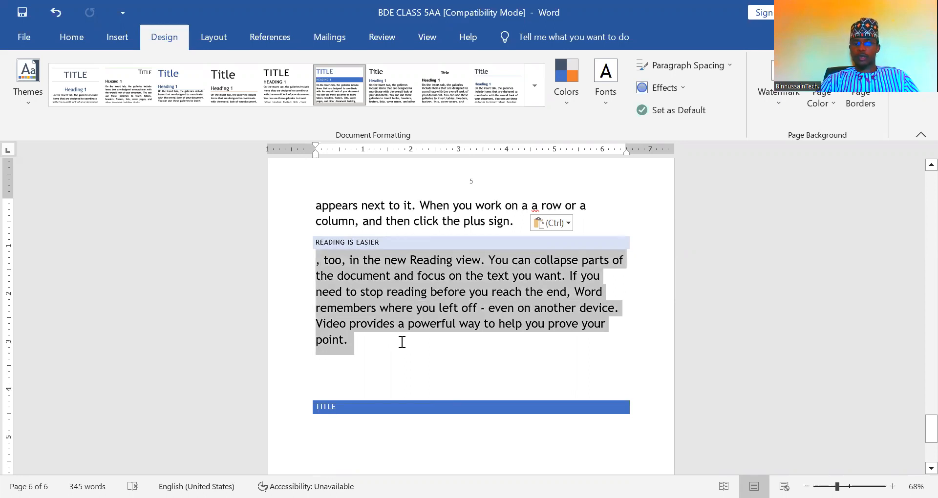
{"action": "left_click", "coordinate": [686, 84]}
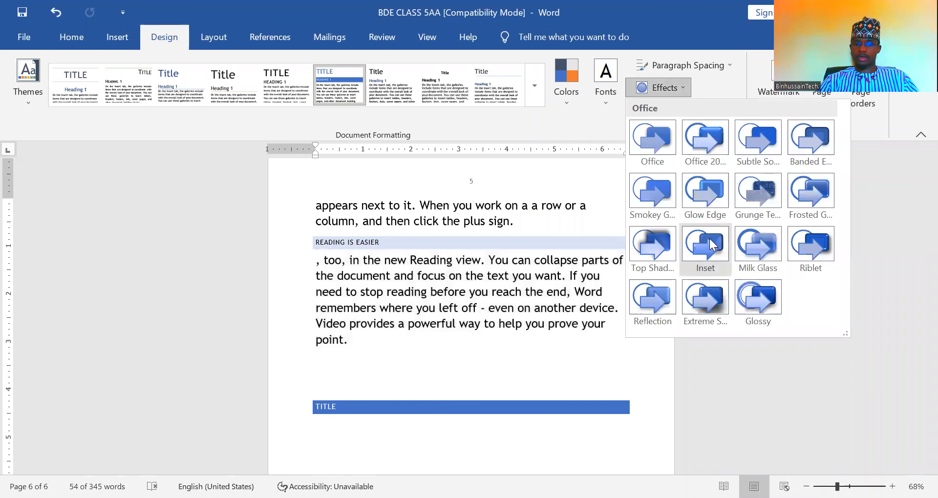
{"action": "left_click", "coordinate": [534, 213]}
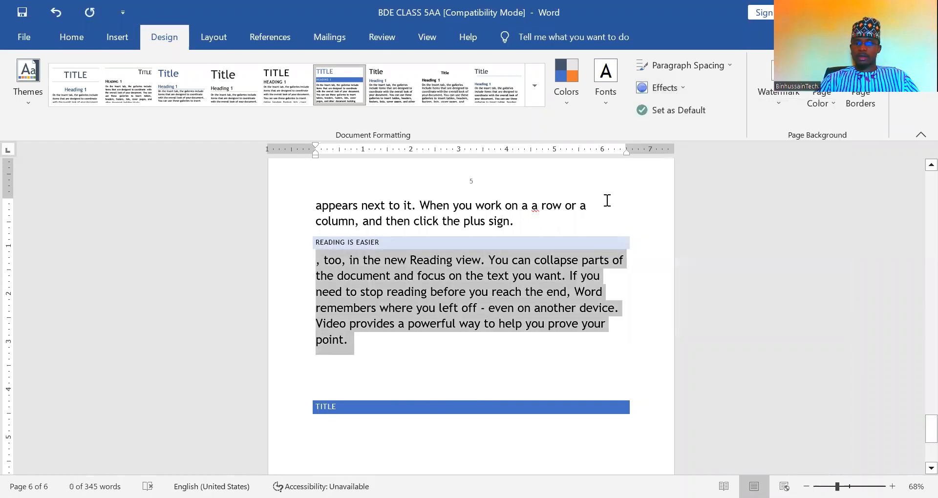
{"action": "left_click", "coordinate": [558, 297]}
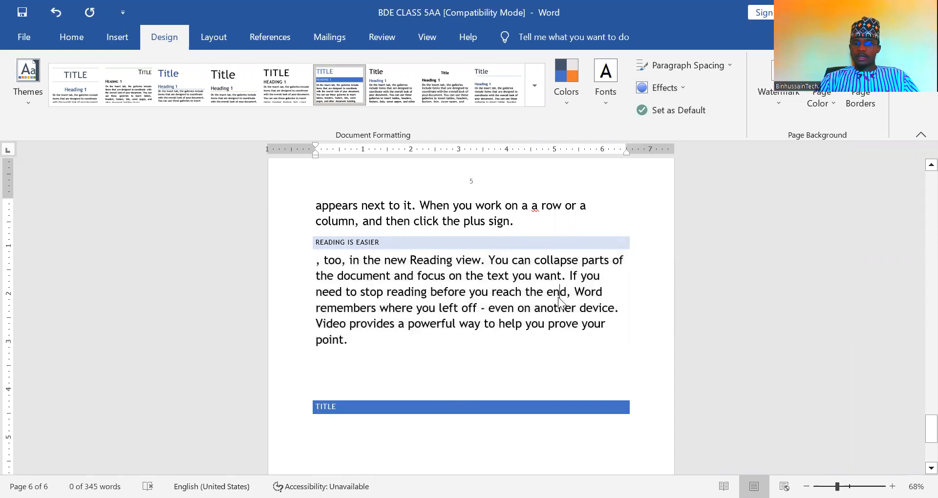
{"action": "left_click", "coordinate": [682, 92]}
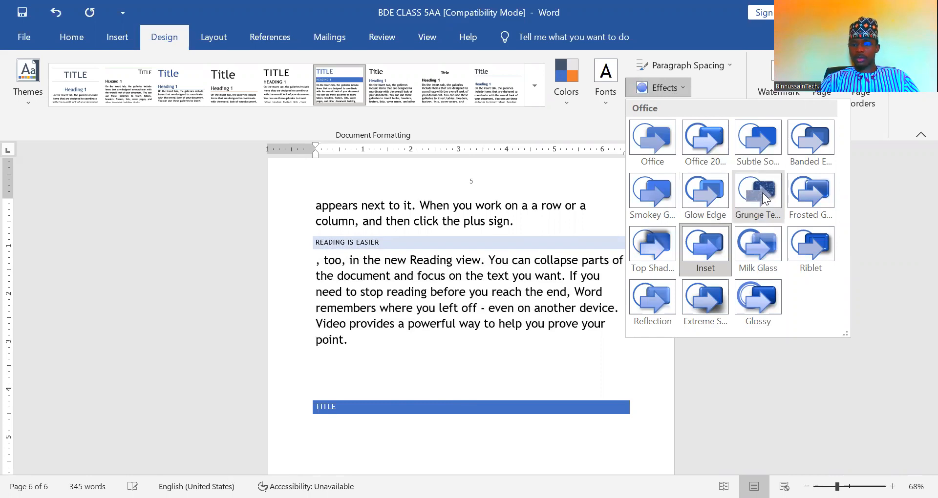
{"action": "left_click", "coordinate": [616, 216]}
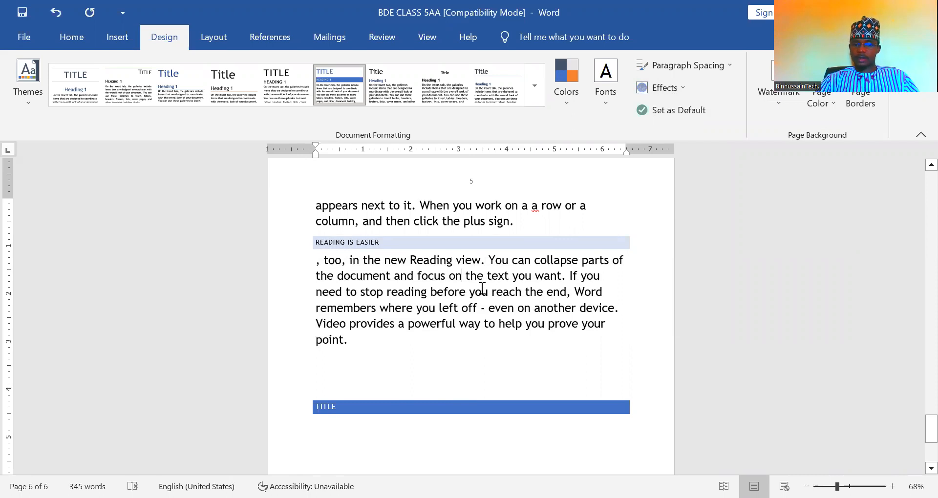
{"action": "left_click_drag", "start_coordinate": [482, 289], "coordinate": [513, 277]}
{"action": "left_click", "coordinate": [611, 299]}
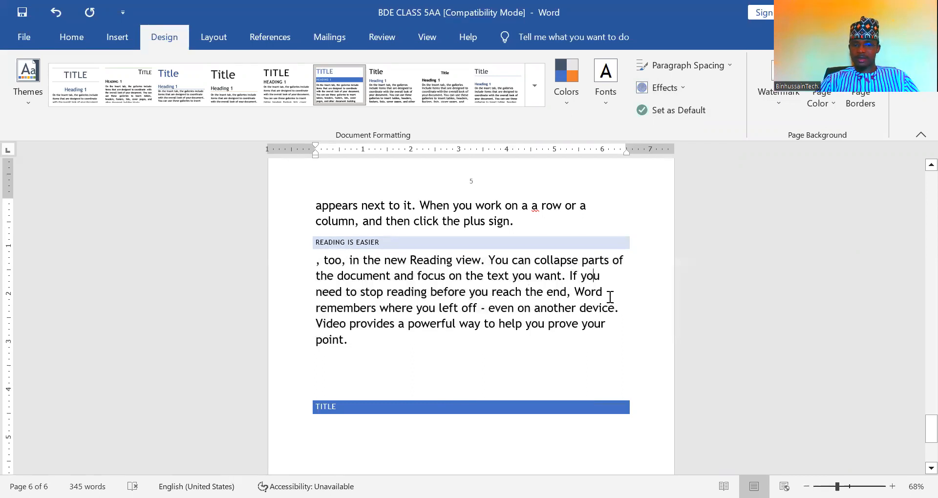
{"action": "left_click_drag", "start_coordinate": [454, 226], "coordinate": [323, 184]}
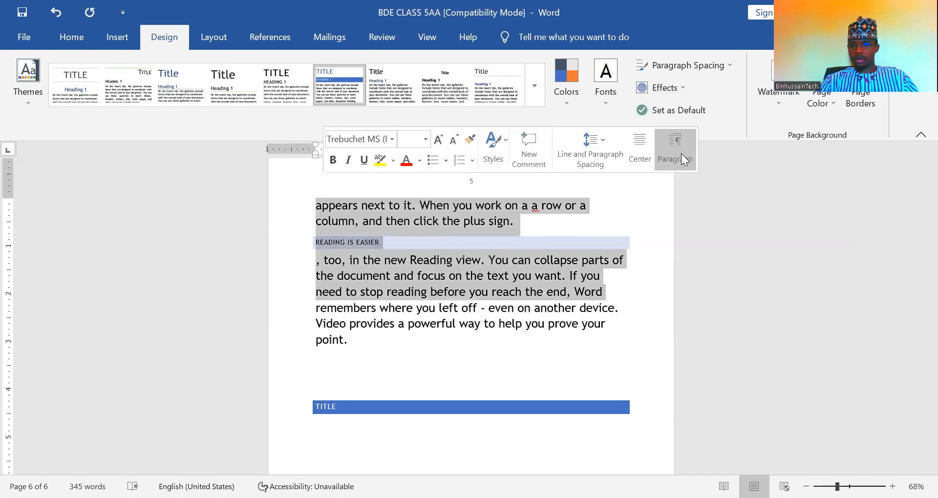
{"action": "left_click", "coordinate": [493, 219]}
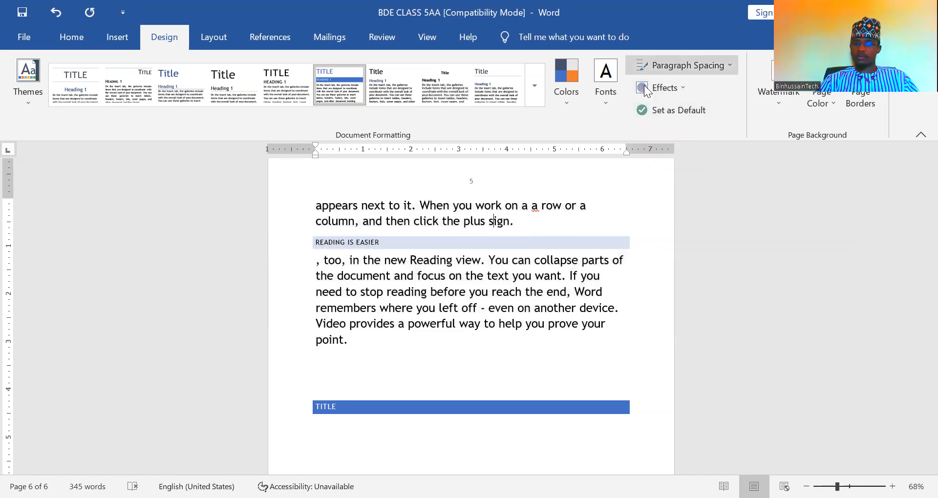
{"action": "left_click_drag", "start_coordinate": [515, 221], "coordinate": [298, 205]}
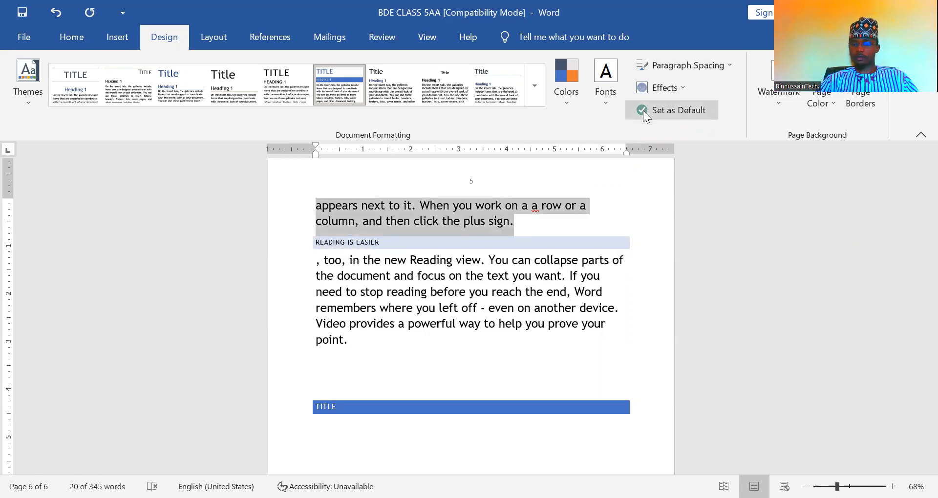
{"action": "left_click", "coordinate": [430, 259]}
{"action": "left_click", "coordinate": [621, 356]}
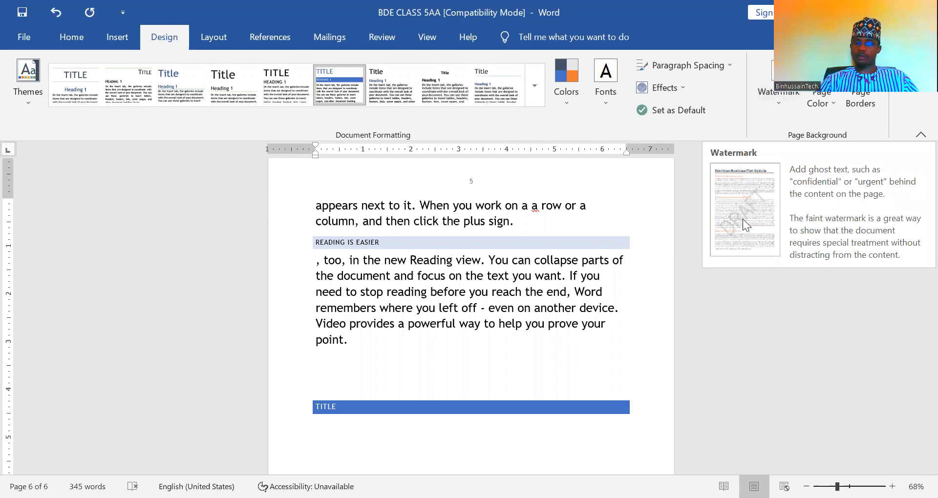
Add the built-in CONFIDENTIAL 1 watermark to the pages and check how it looks on the last page
{"action": "left_click", "coordinate": [772, 101]}
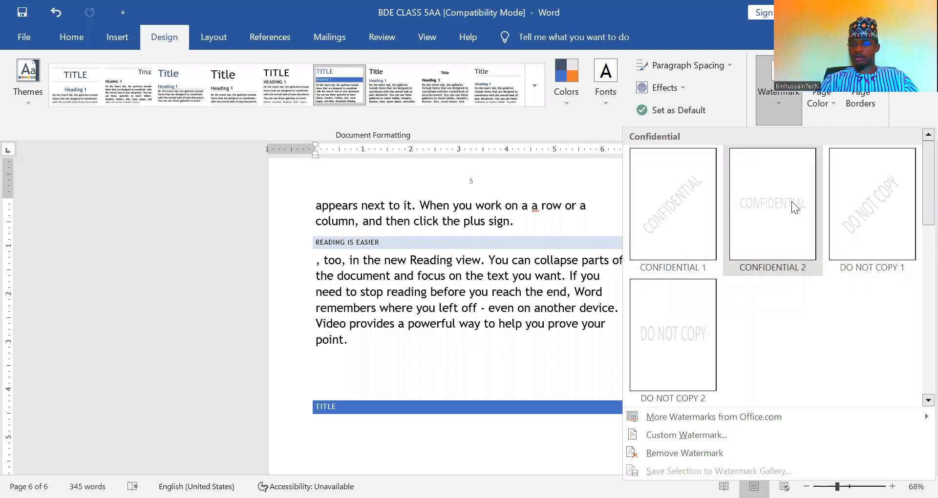
{"action": "left_click", "coordinate": [671, 229]}
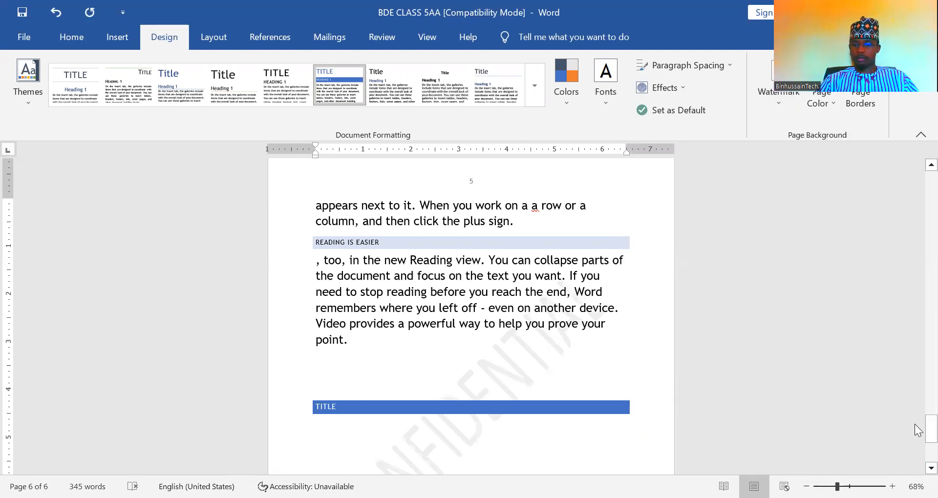
{"action": "scroll", "coordinate": [915, 463], "scroll_direction": "down", "scroll_amount": 5}
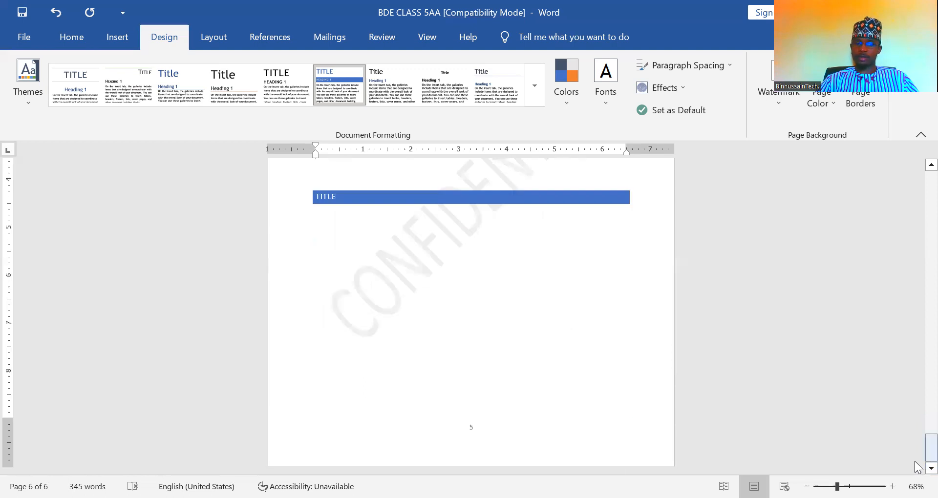
{"action": "left_click_drag", "start_coordinate": [350, 251], "coordinate": [642, 93]}
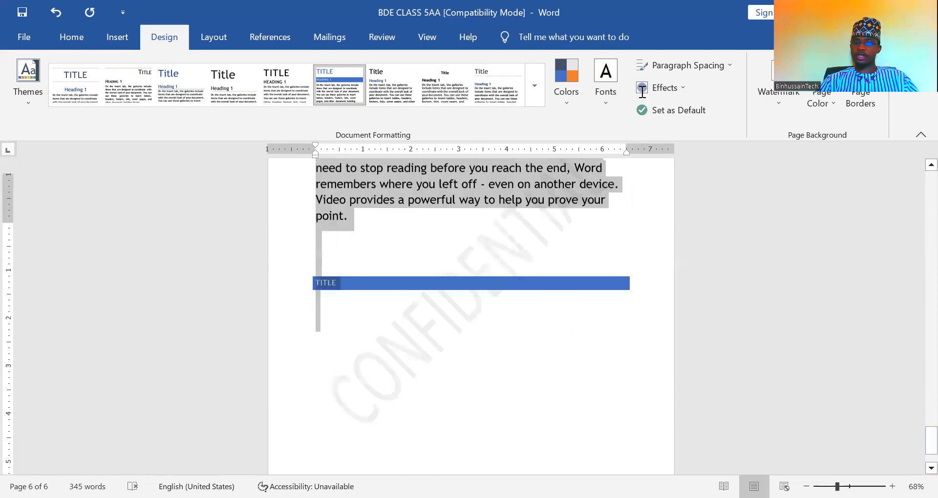
{"action": "scroll", "coordinate": [549, 264], "scroll_direction": "up", "scroll_amount": 3}
{"action": "left_click", "coordinate": [549, 264]}
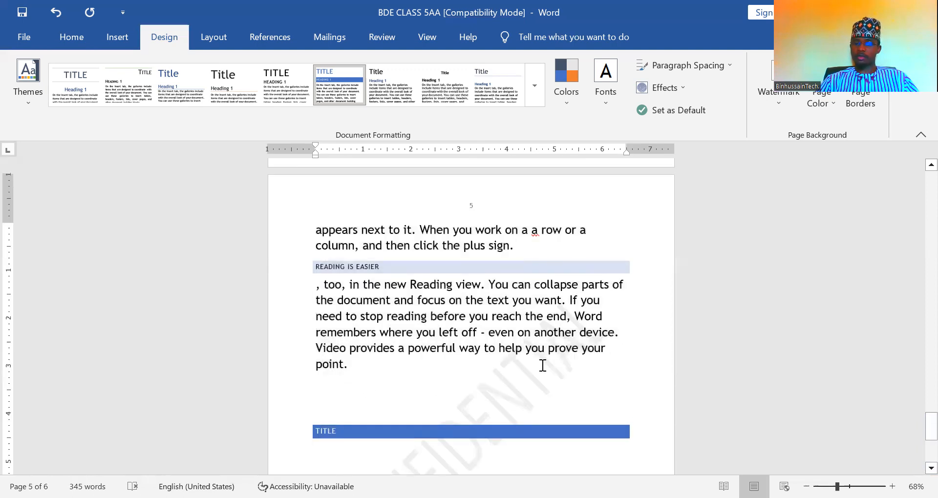
Replace the watermark with a custom diagonal text watermark reading "BDE MANUAL" and check it on the last page
{"action": "left_click", "coordinate": [773, 103]}
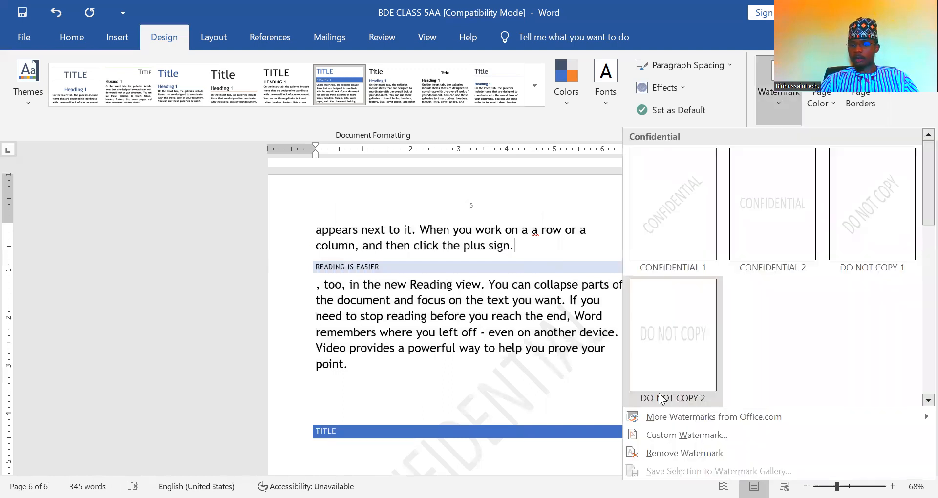
{"action": "mouse_move", "coordinate": [659, 418]}
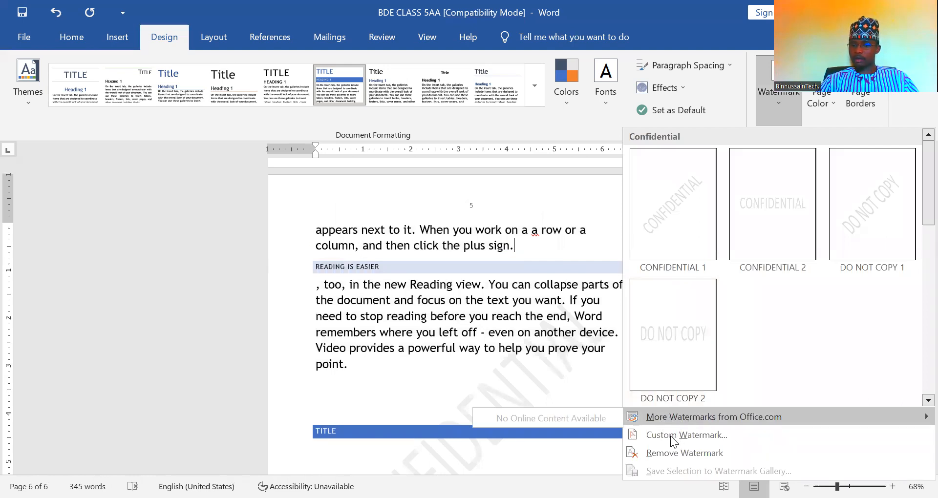
{"action": "left_click", "coordinate": [672, 436]}
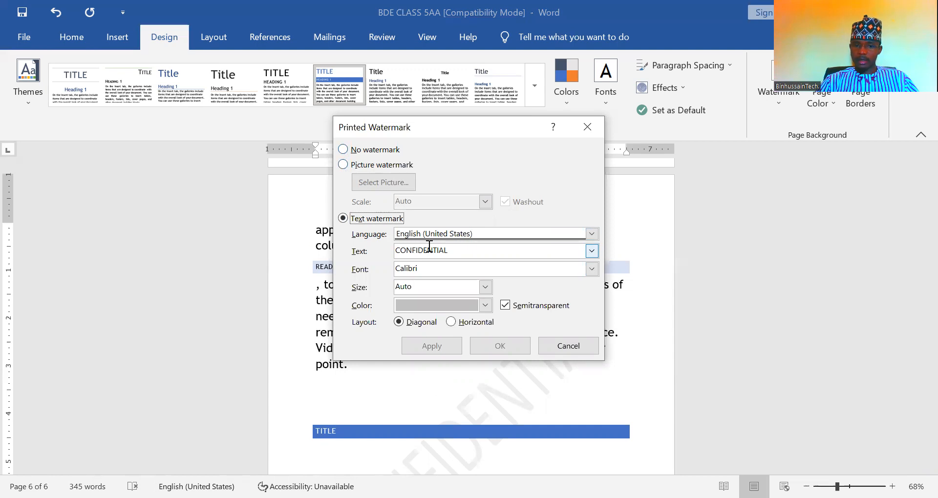
{"action": "left_click_drag", "start_coordinate": [450, 249], "coordinate": [387, 253]}
{"action": "type", "text": "BDE MANUAL"}
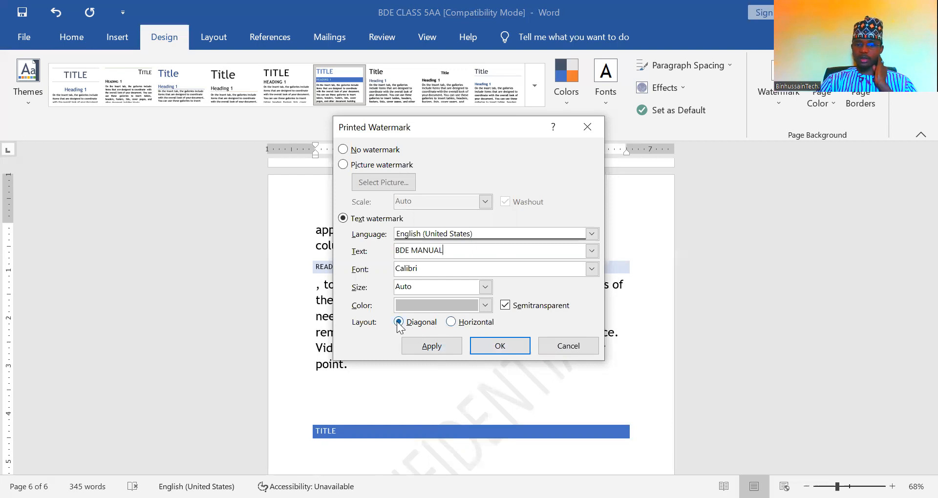
{"action": "left_click", "coordinate": [494, 348]}
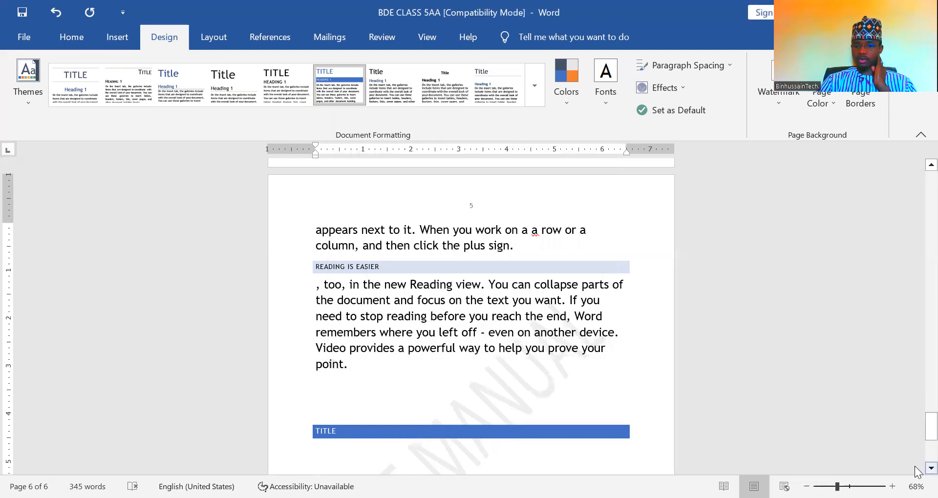
{"action": "scroll", "coordinate": [916, 471], "scroll_direction": "down", "scroll_amount": 1}
{"action": "scroll", "coordinate": [916, 472], "scroll_direction": "down", "scroll_amount": 5}
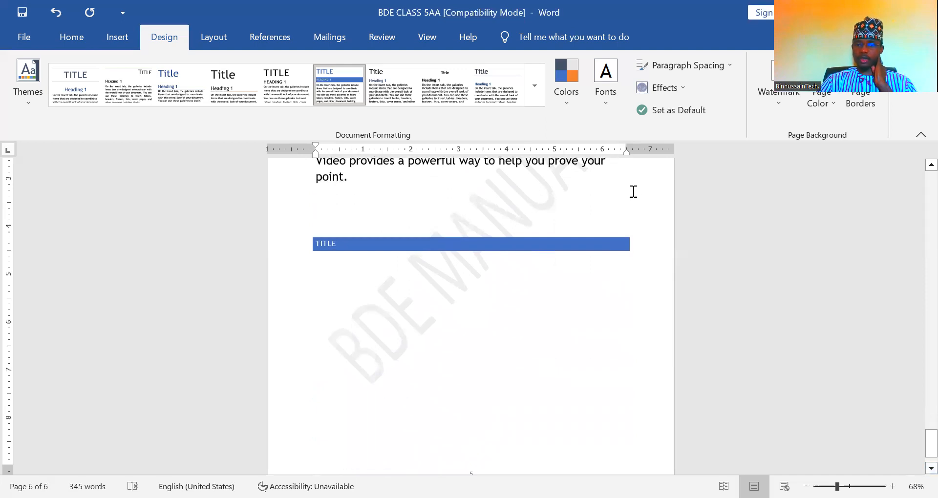
{"action": "left_click", "coordinate": [780, 107]}
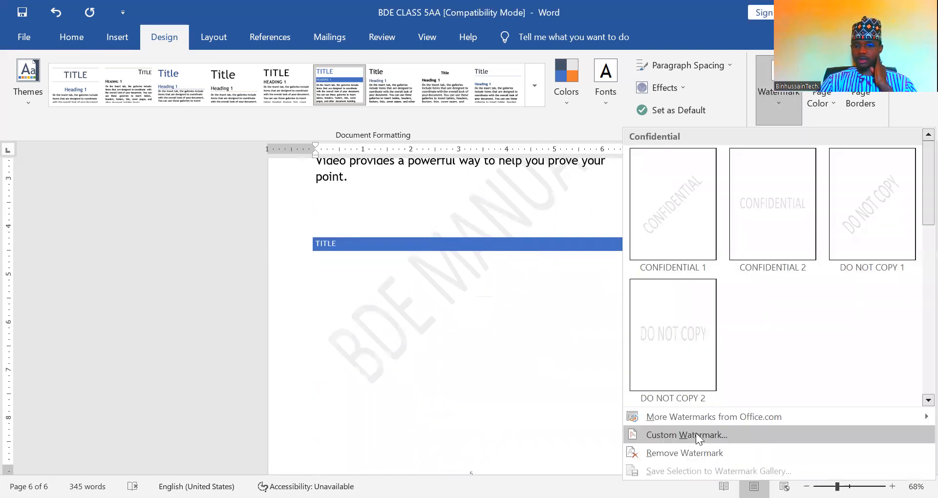
{"action": "left_click", "coordinate": [666, 436]}
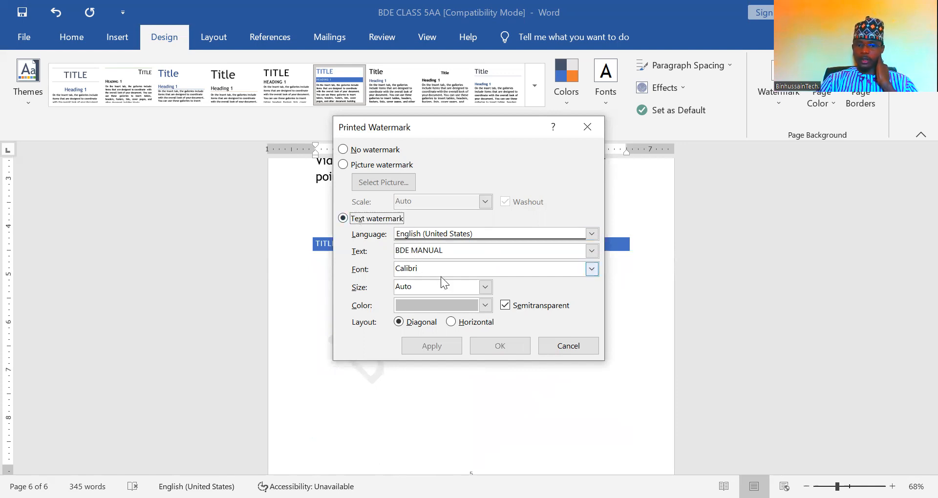
{"action": "left_click", "coordinate": [343, 165]}
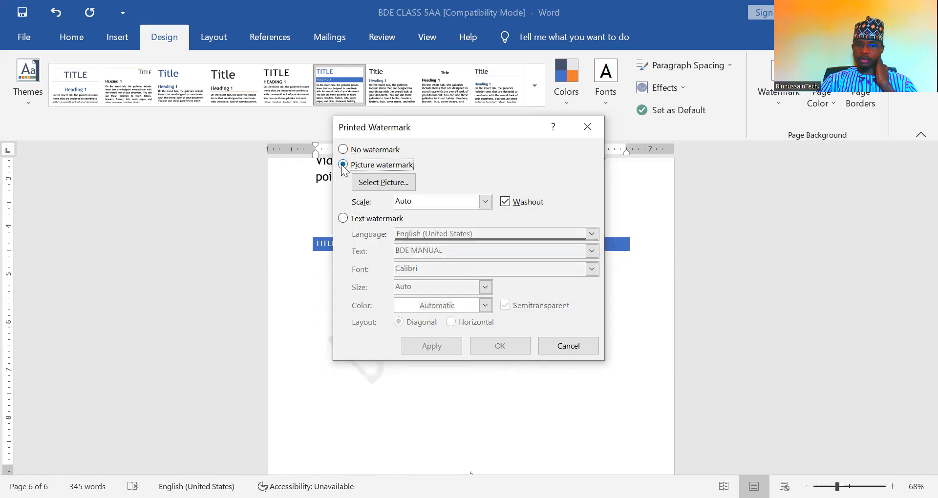
{"action": "left_click", "coordinate": [382, 182]}
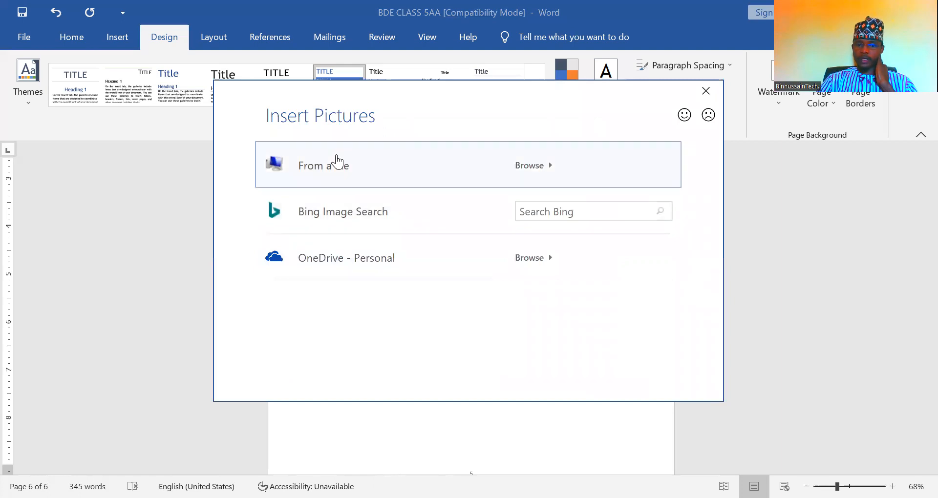
{"action": "left_click", "coordinate": [337, 155]}
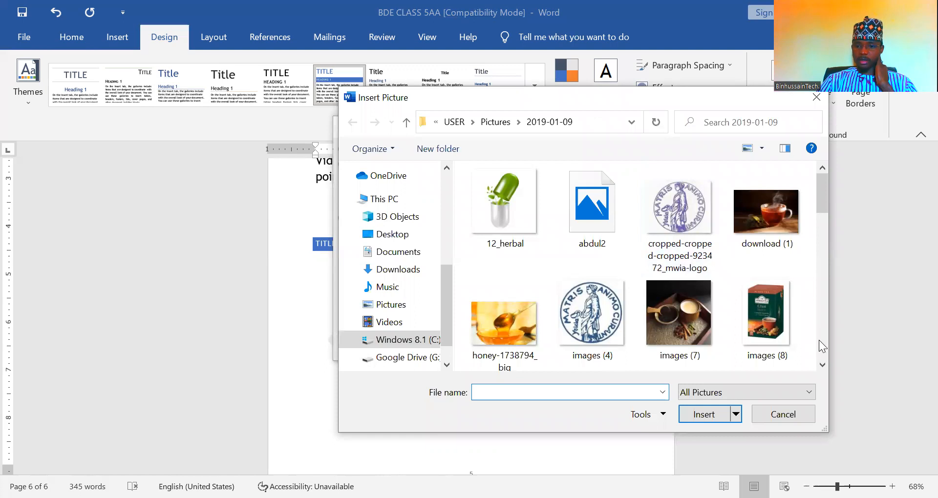
{"action": "scroll", "coordinate": [818, 342], "scroll_direction": "down", "scroll_amount": 7}
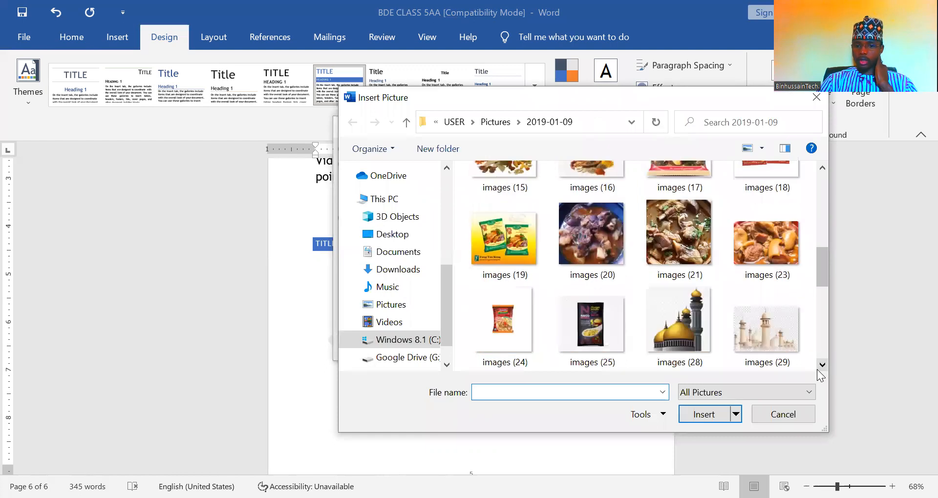
{"action": "scroll", "coordinate": [820, 375], "scroll_direction": "down", "scroll_amount": 5}
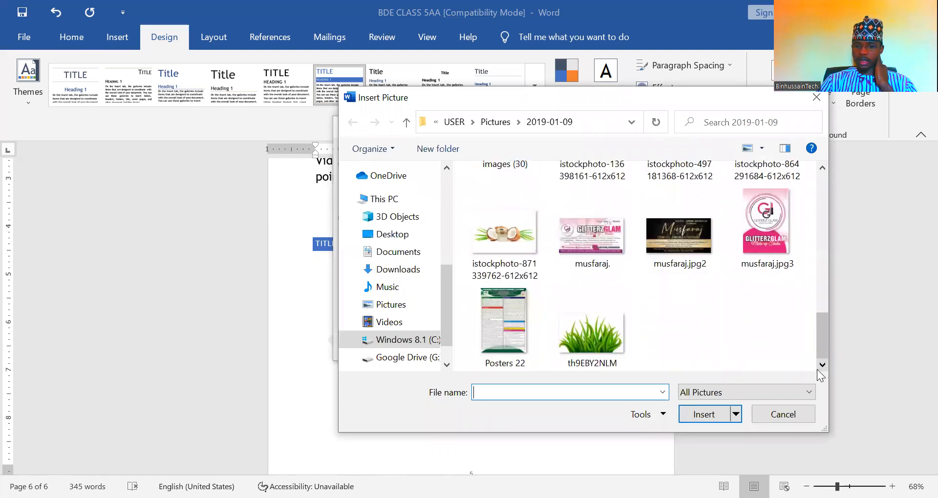
{"action": "left_click", "coordinate": [490, 240]}
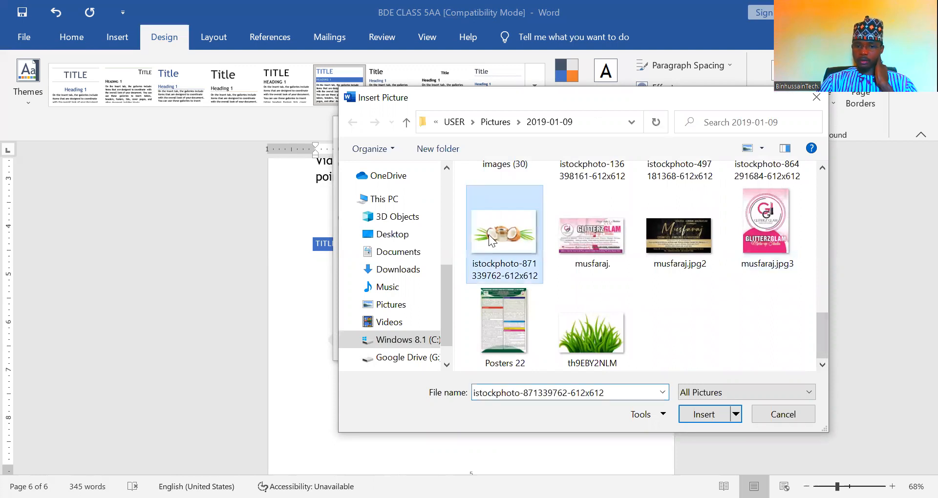
{"action": "left_click", "coordinate": [699, 414]}
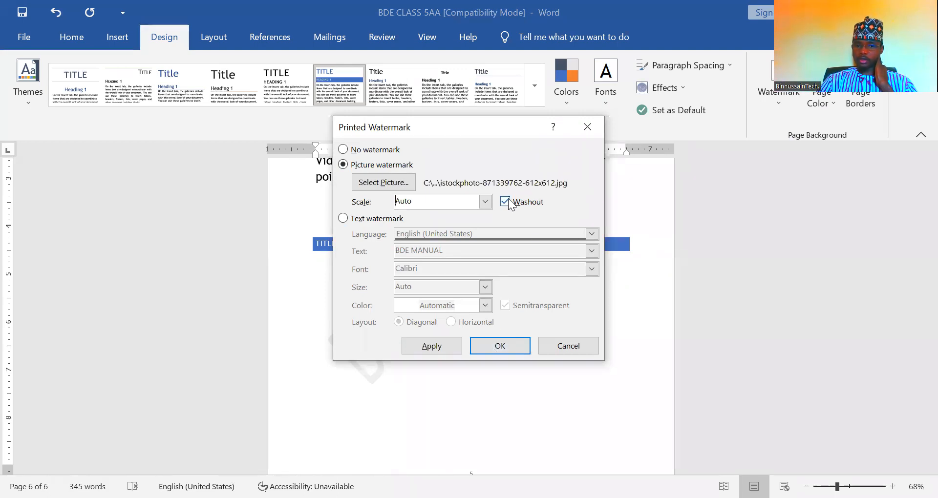
{"action": "left_click", "coordinate": [482, 352]}
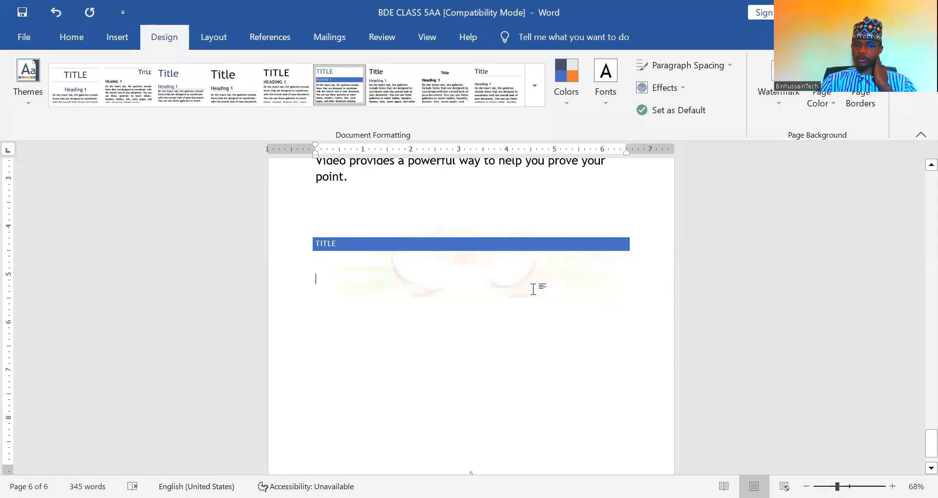
Preview the orange page color without applying it and look over the picture watermark on the last page
{"action": "left_click", "coordinate": [830, 104]}
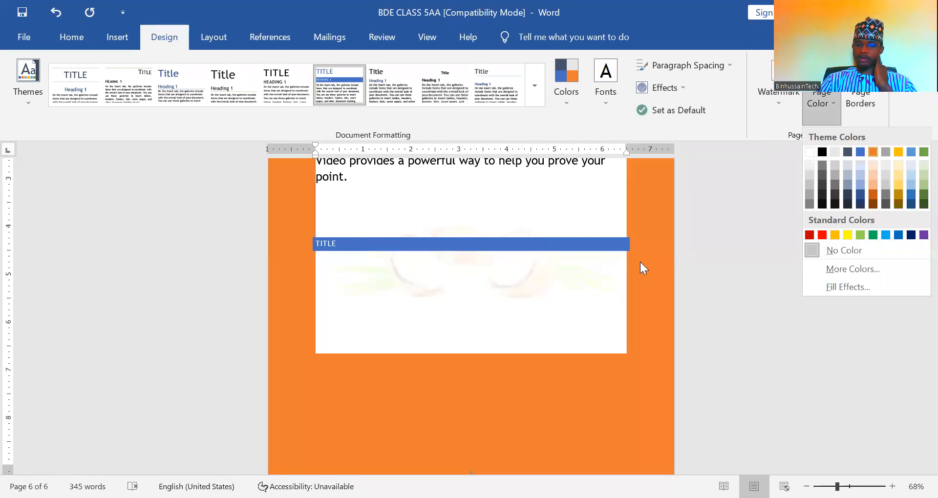
{"action": "left_click", "coordinate": [523, 299]}
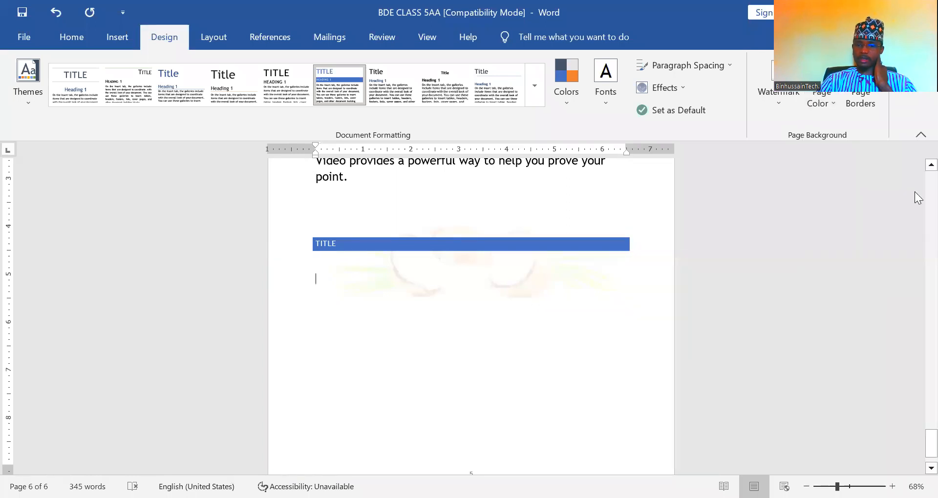
{"action": "scroll", "coordinate": [916, 174], "scroll_direction": "up", "scroll_amount": 1}
{"action": "scroll", "coordinate": [916, 174], "scroll_direction": "up", "scroll_amount": 3}
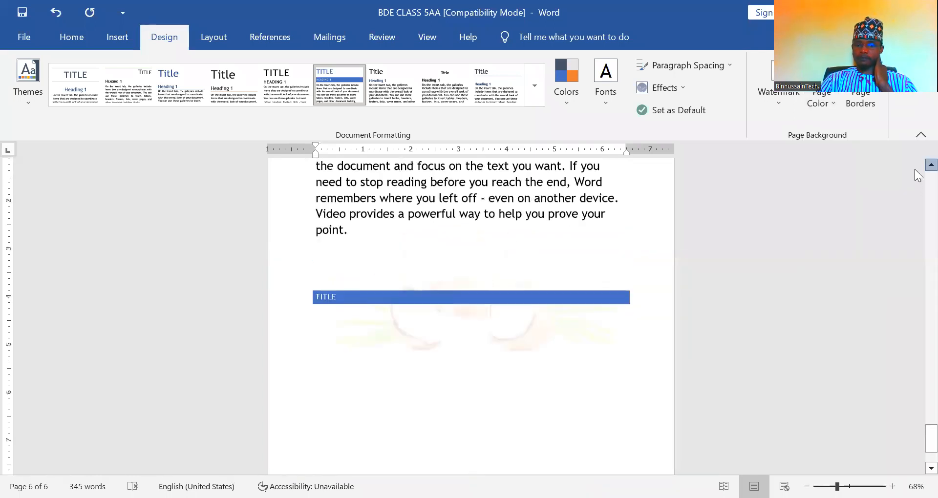
Remove the picture watermark from the document and preview the theme page colors without applying one
{"action": "left_click", "coordinate": [766, 109]}
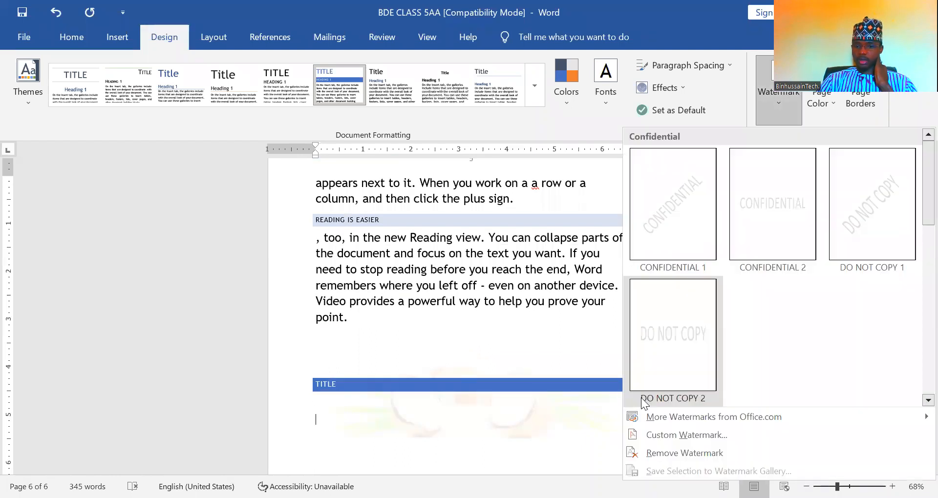
{"action": "left_click", "coordinate": [643, 455]}
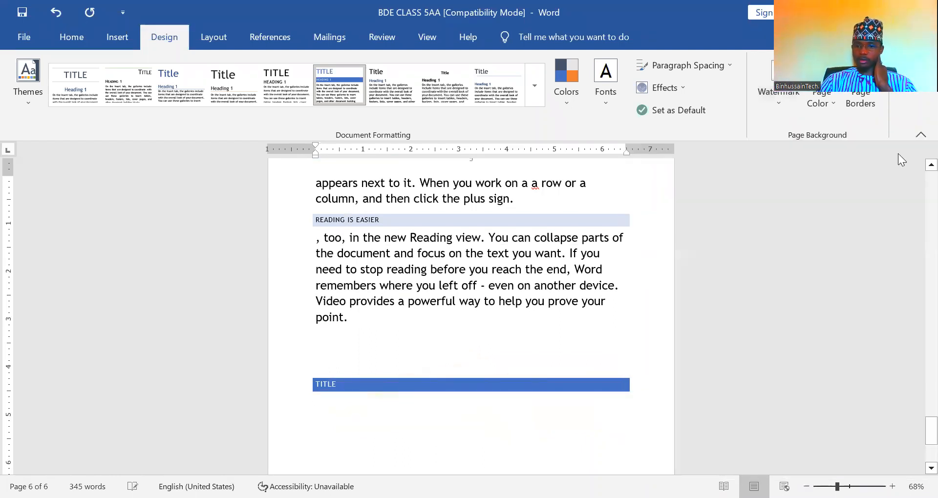
{"action": "left_click", "coordinate": [836, 105]}
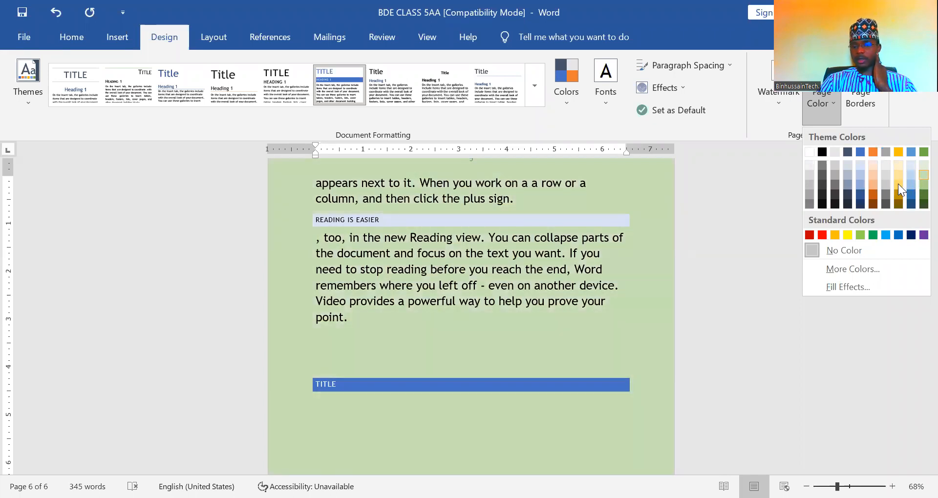
Add a solid 3-D page border to the whole document with a width of 1 ½ pt and no art
{"action": "left_click", "coordinate": [869, 107]}
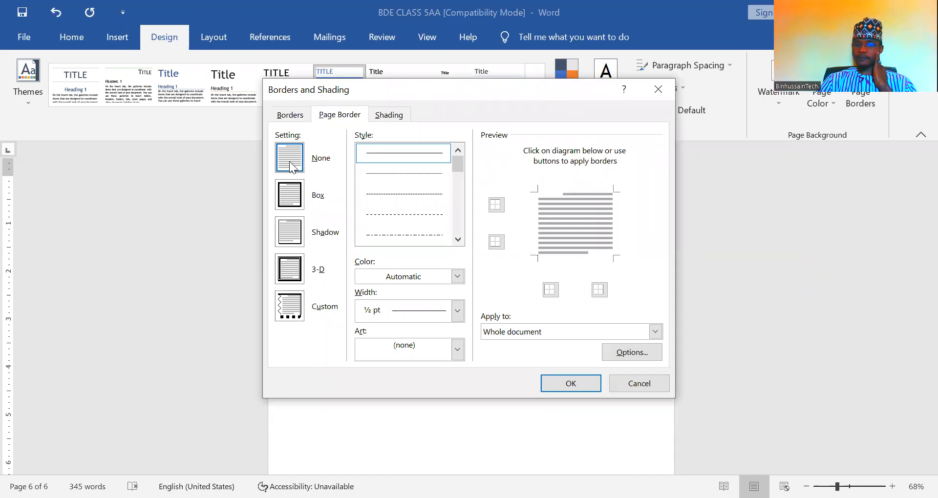
{"action": "left_click", "coordinate": [286, 201]}
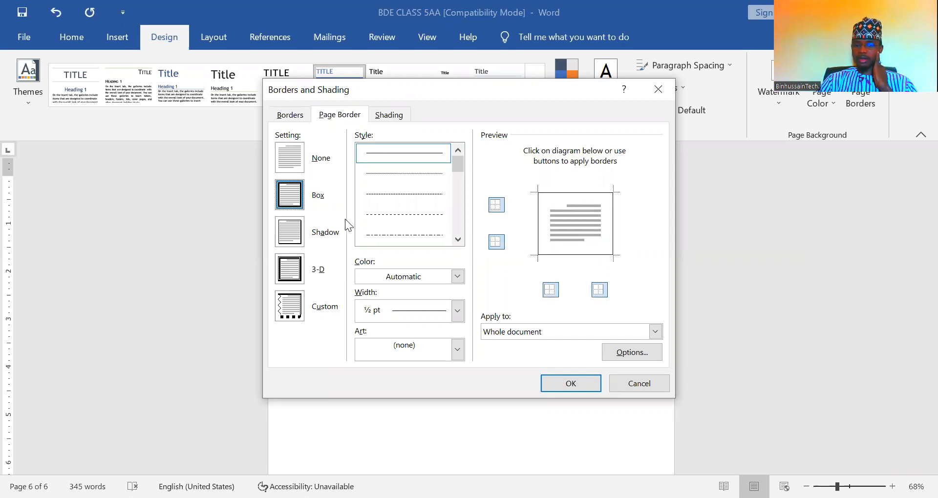
{"action": "left_click", "coordinate": [293, 277]}
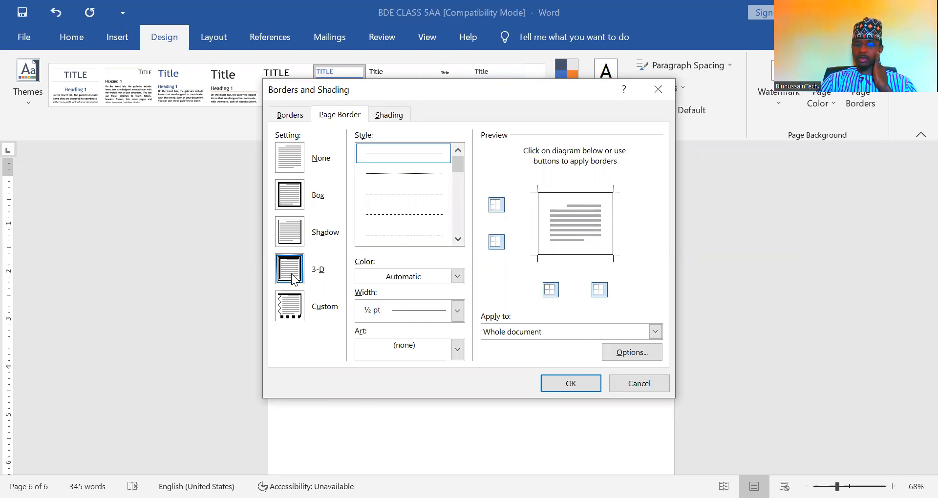
{"action": "left_click", "coordinate": [655, 332]}
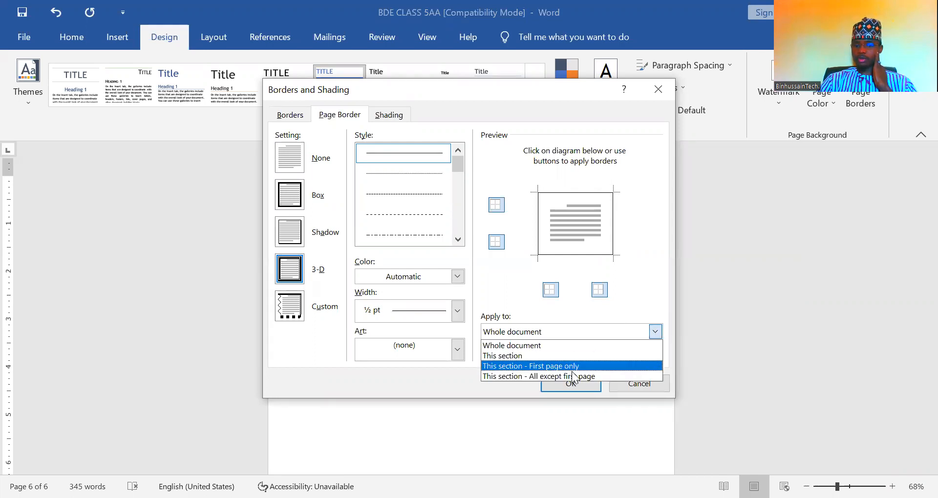
{"action": "left_click", "coordinate": [459, 281]}
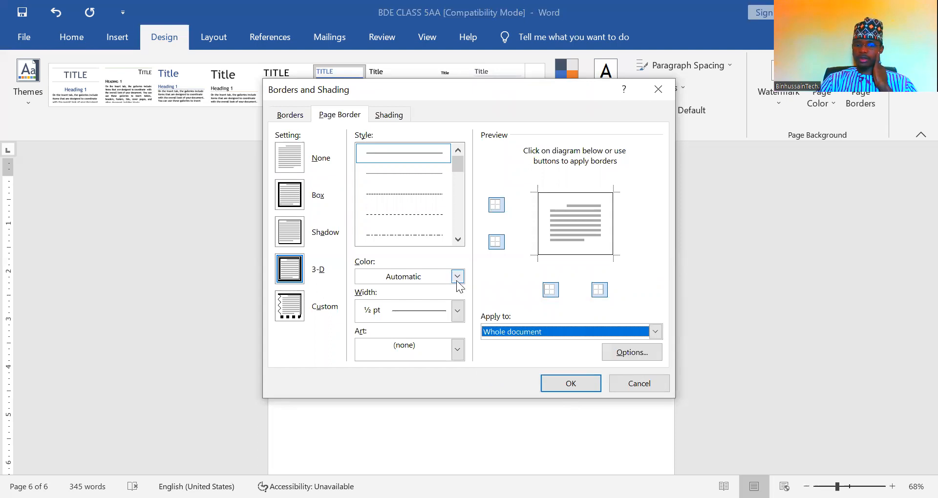
{"action": "left_click", "coordinate": [459, 314]}
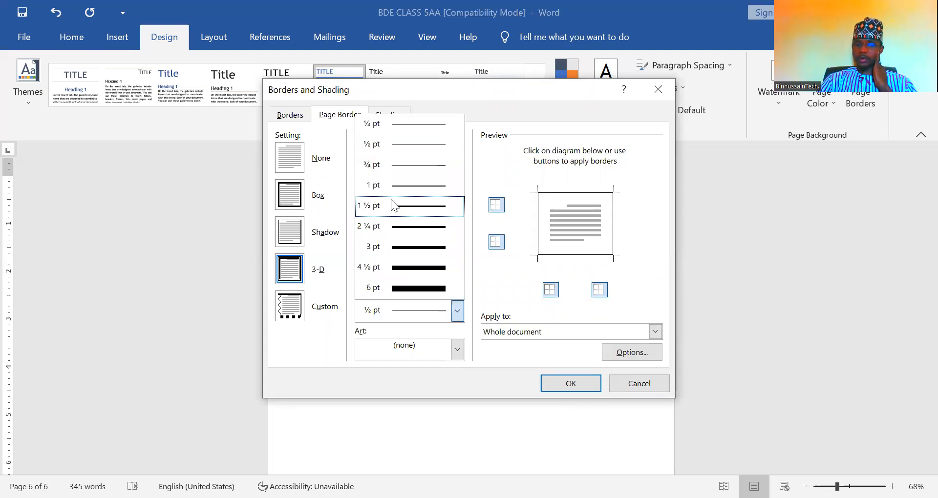
{"action": "left_click", "coordinate": [415, 206]}
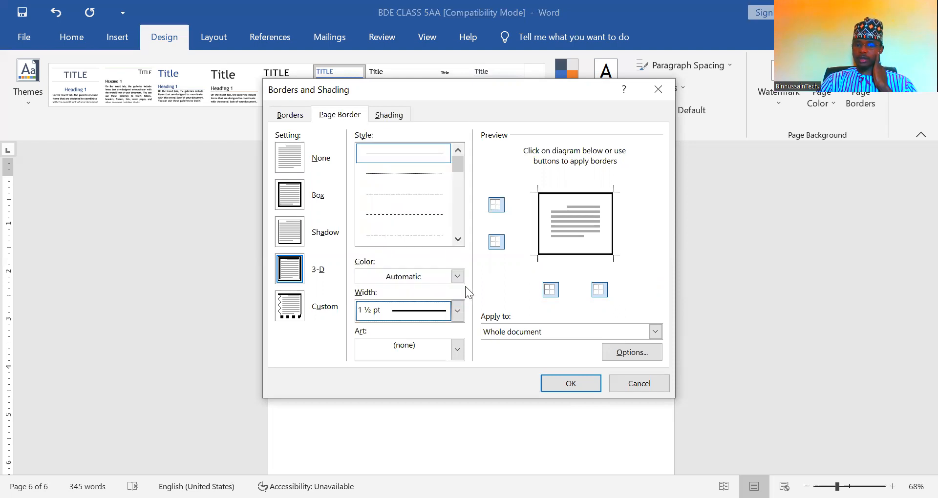
{"action": "left_click", "coordinate": [457, 350]}
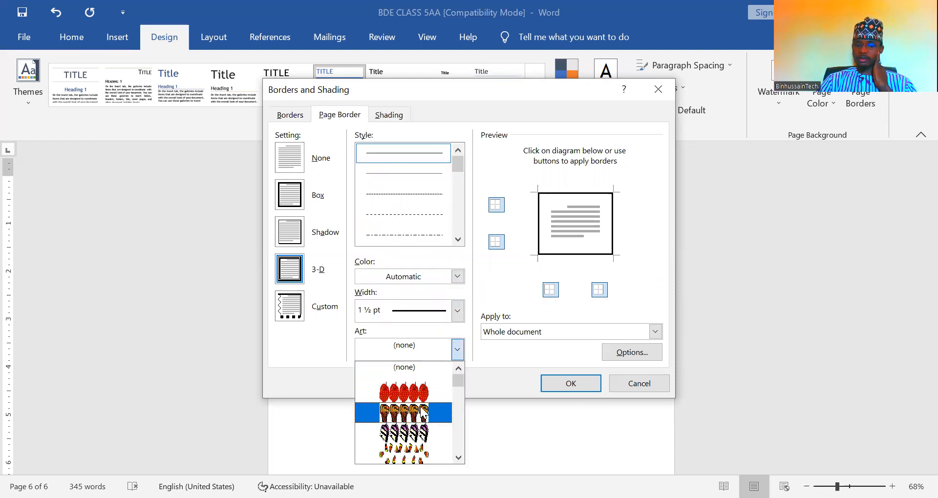
{"action": "left_click", "coordinate": [544, 379]}
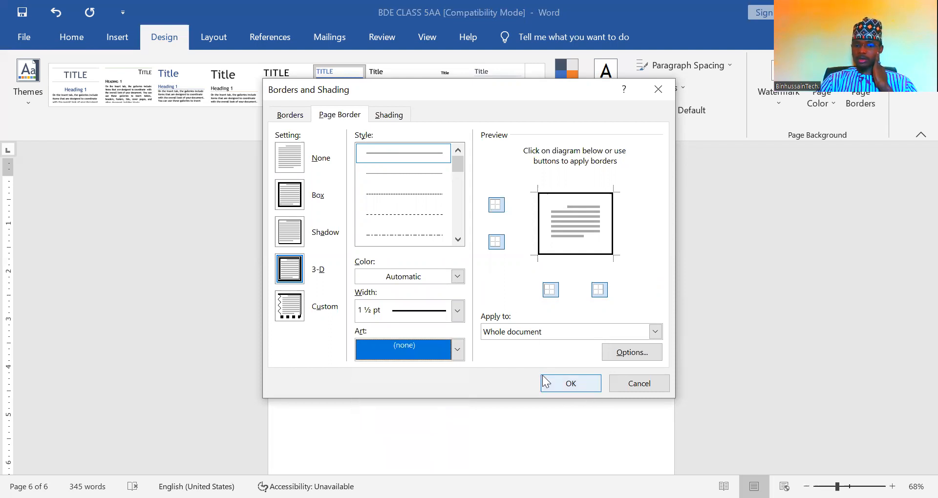
{"action": "left_click", "coordinate": [567, 383]}
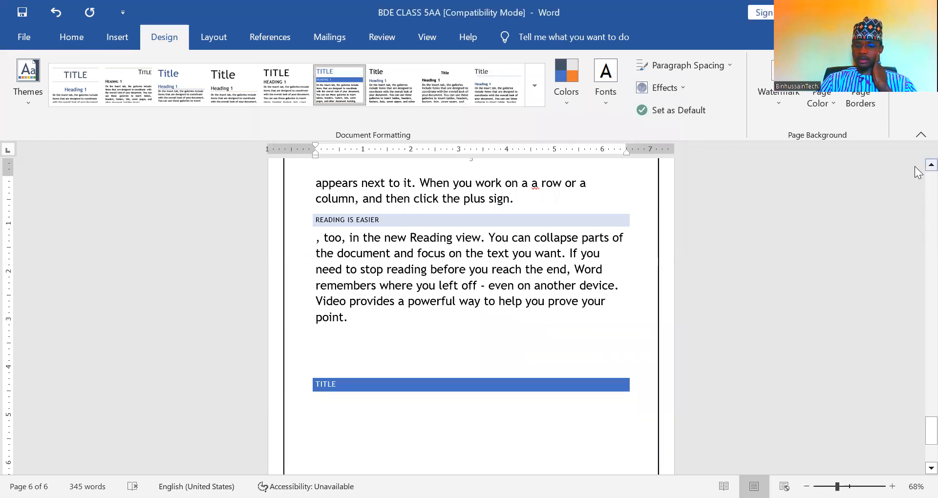
Change the whole document's page border to a dashed line with a width of 2 ¼ pt
{"action": "scroll", "coordinate": [916, 170], "scroll_direction": "up", "scroll_amount": 1}
{"action": "scroll", "coordinate": [916, 171], "scroll_direction": "up", "scroll_amount": 5}
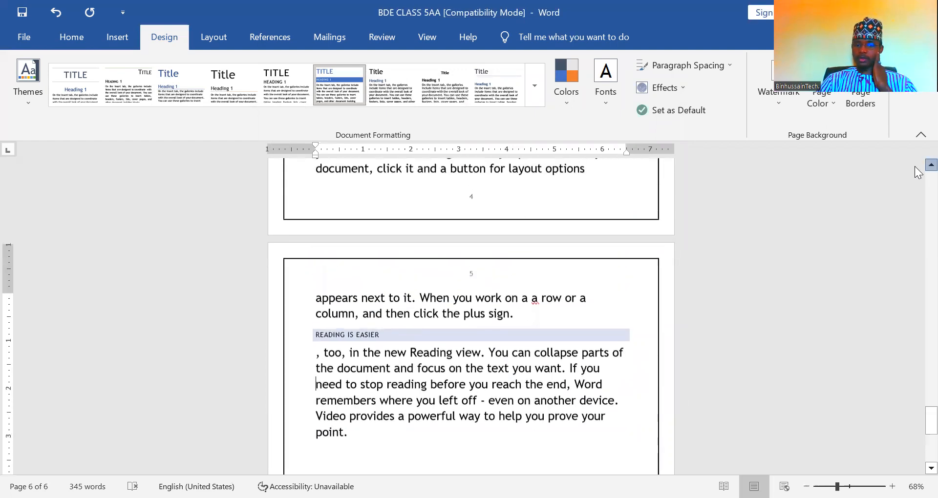
{"action": "scroll", "coordinate": [917, 172], "scroll_direction": "up", "scroll_amount": 5}
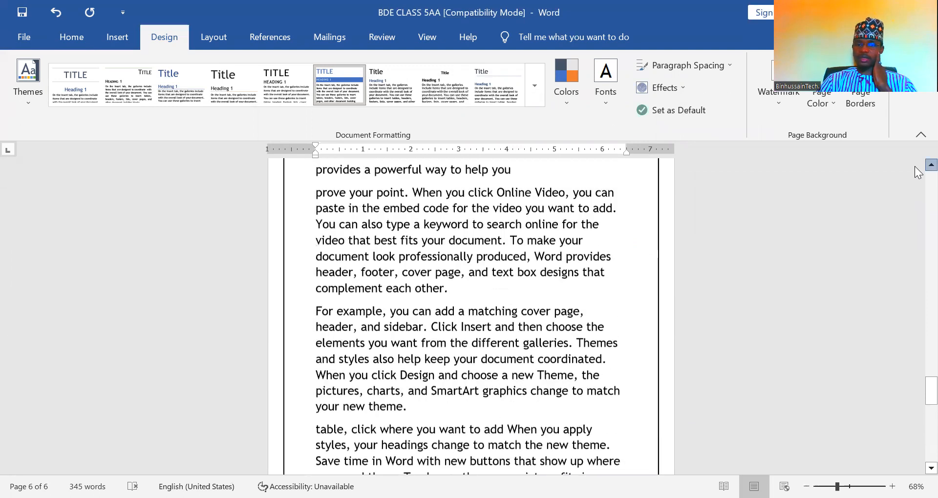
{"action": "left_click", "coordinate": [869, 119]}
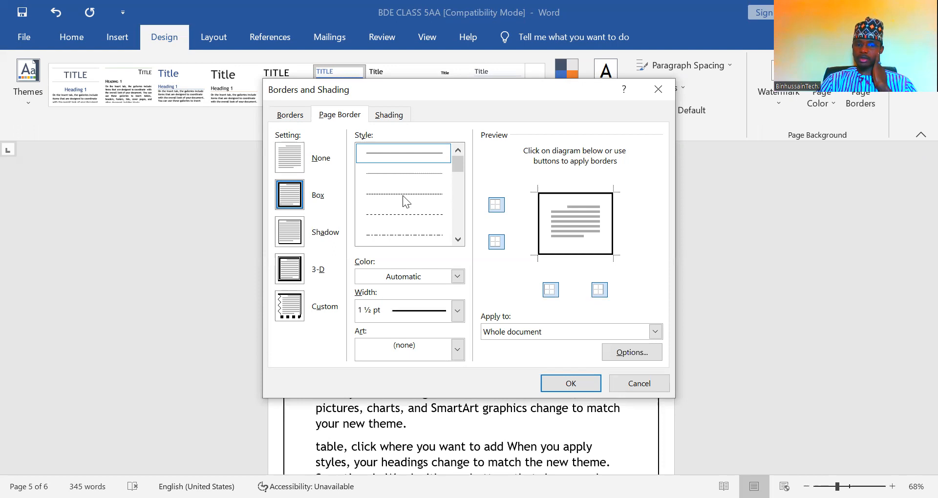
{"action": "left_click", "coordinate": [385, 219]}
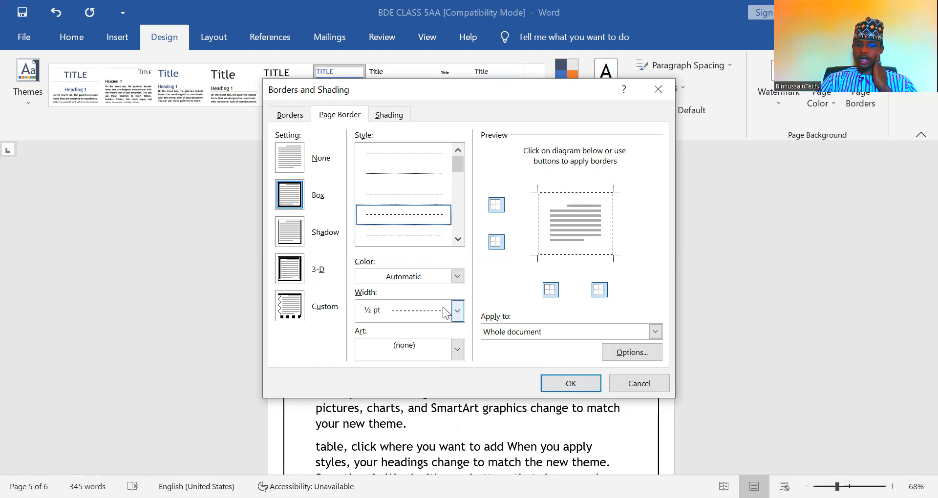
{"action": "left_click", "coordinate": [457, 311]}
{"action": "left_click", "coordinate": [395, 228]}
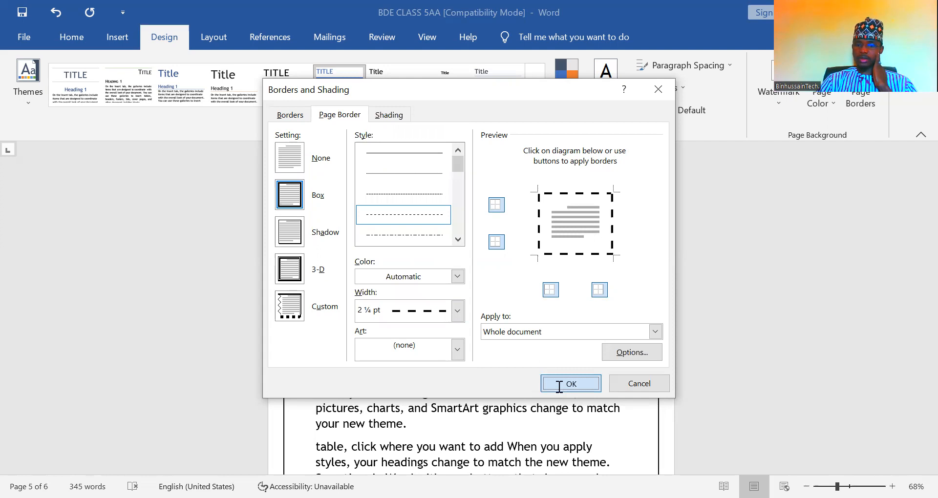
{"action": "left_click", "coordinate": [559, 386]}
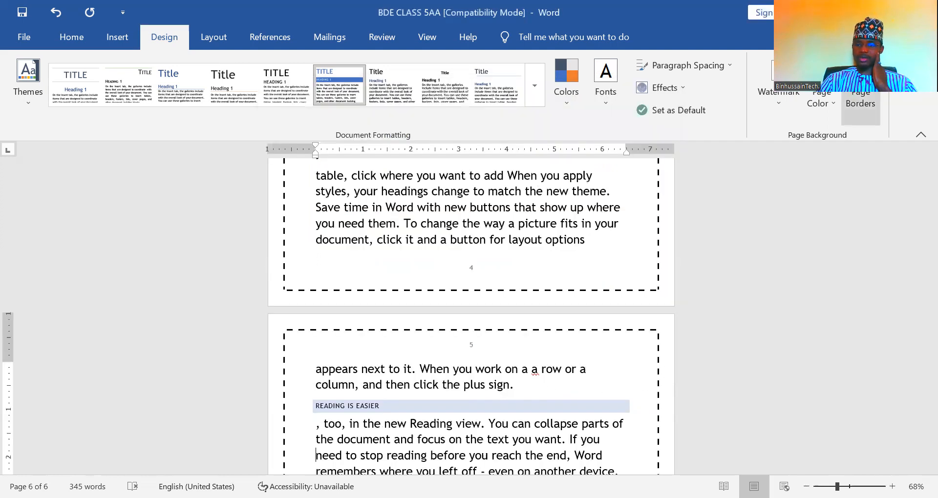
Replace the dashed page border with the green pine tree art border on the whole document
{"action": "left_click", "coordinate": [861, 103]}
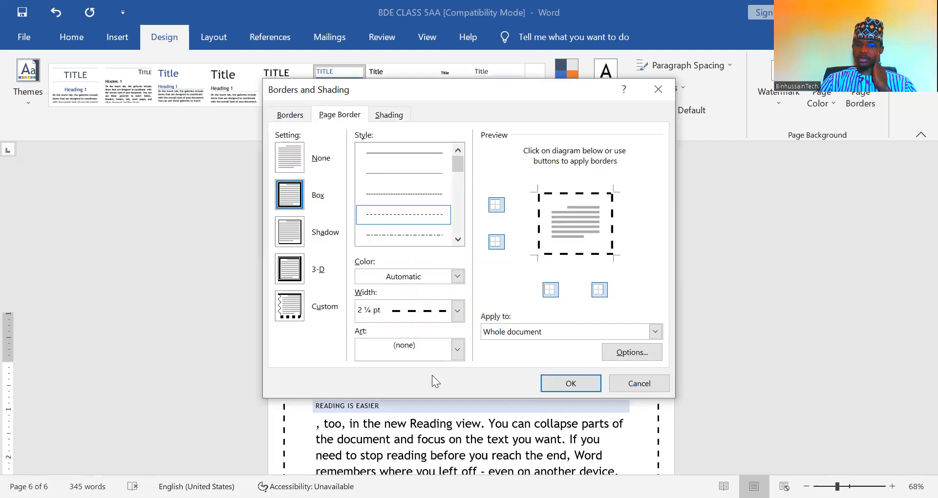
{"action": "left_click", "coordinate": [457, 350]}
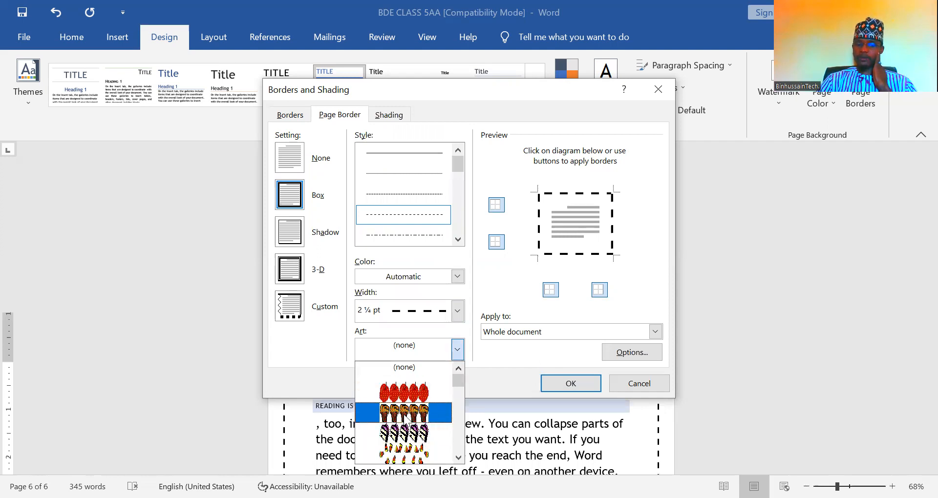
{"action": "scroll", "coordinate": [459, 442], "scroll_direction": "down", "scroll_amount": 5}
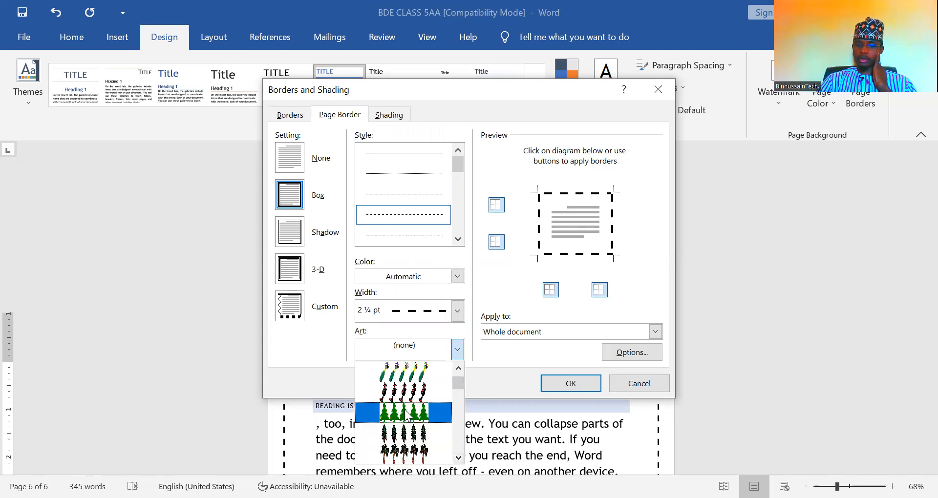
{"action": "left_click", "coordinate": [405, 414]}
{"action": "left_click", "coordinate": [572, 381]}
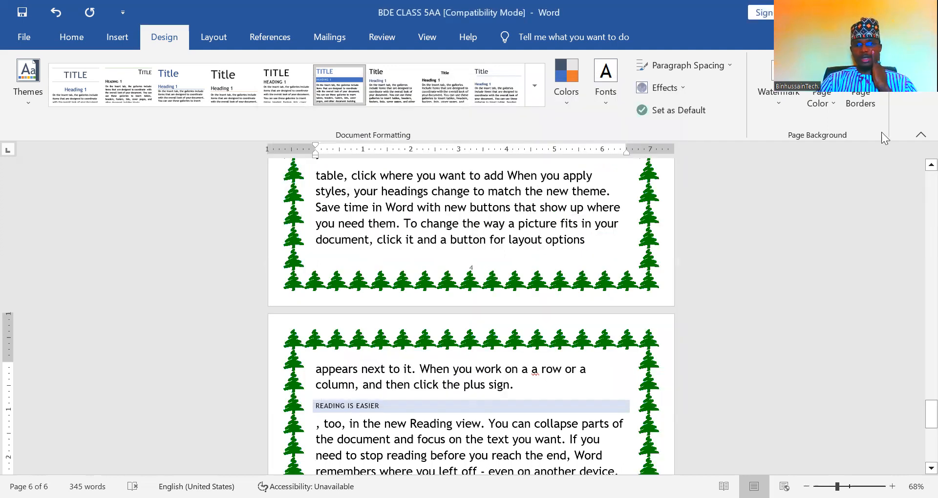
Try the Wide, Narrow and Mirrored margin presets on the document and restore the Normal margins
{"action": "left_click", "coordinate": [218, 39]}
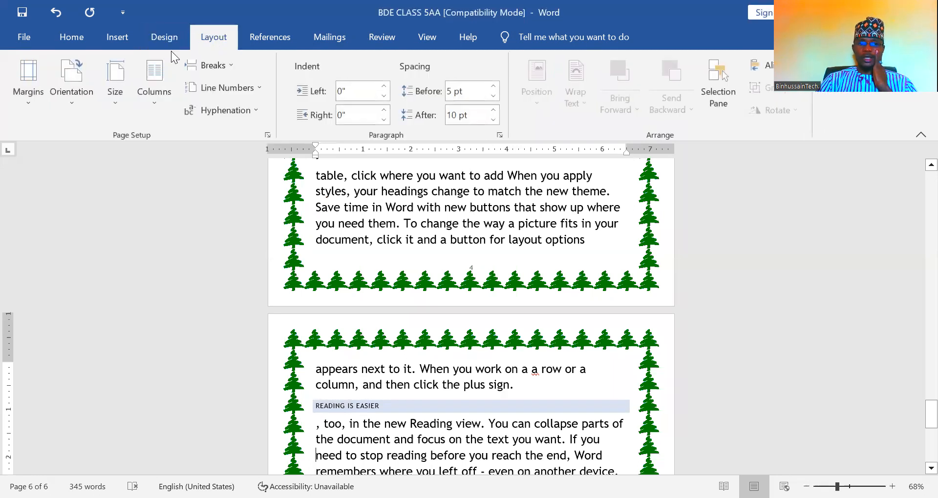
{"action": "left_click", "coordinate": [28, 100]}
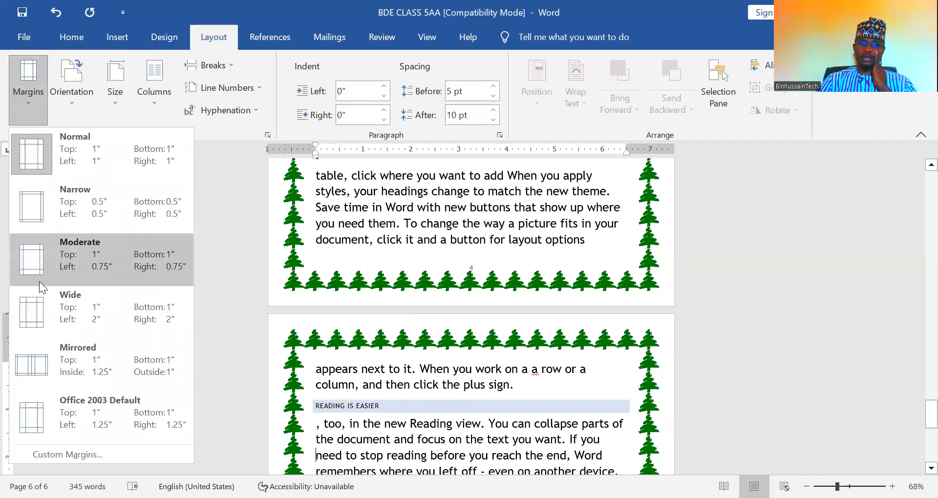
{"action": "left_click", "coordinate": [29, 324]}
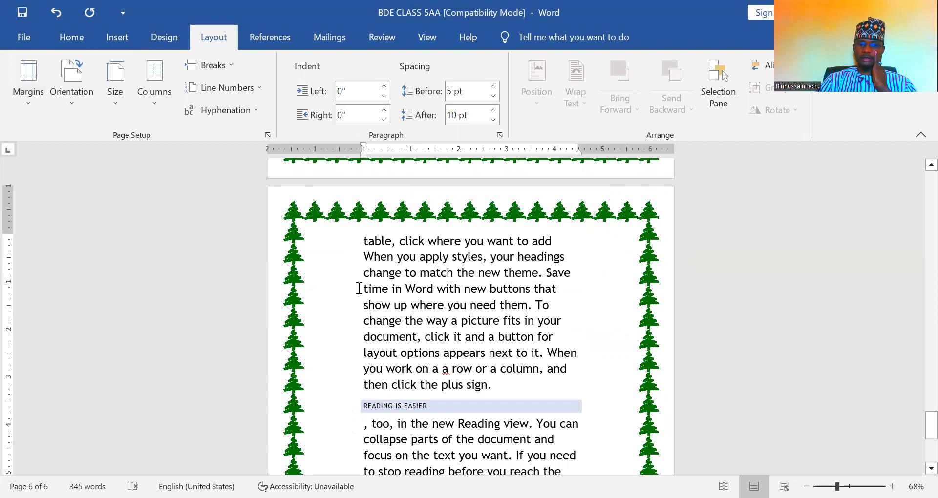
{"action": "left_click", "coordinate": [29, 113]}
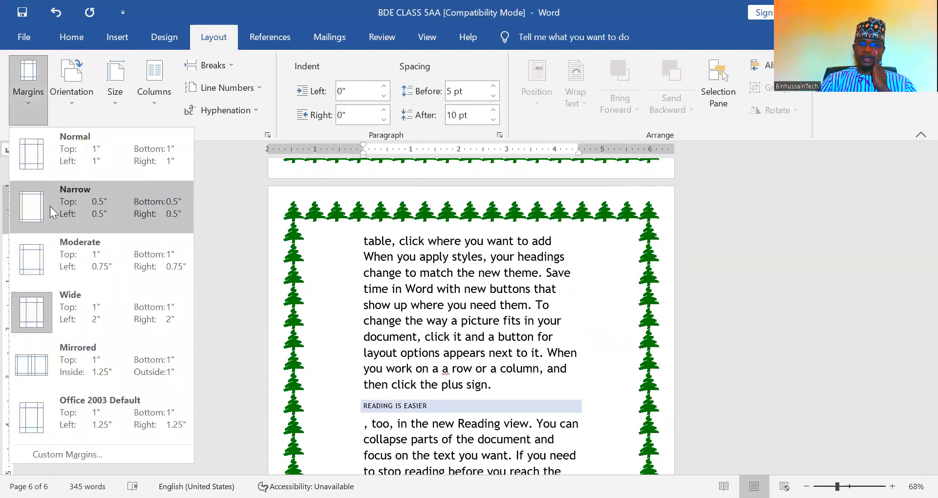
{"action": "left_click", "coordinate": [51, 209]}
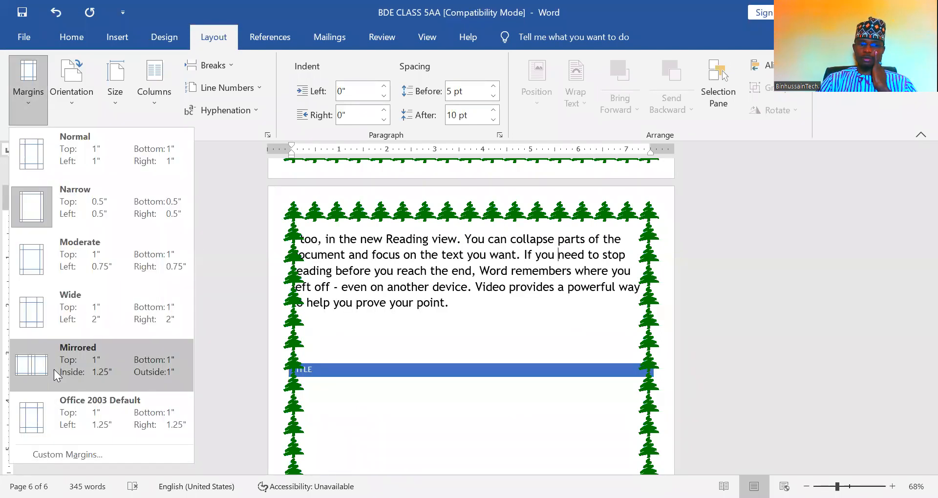
{"action": "left_click", "coordinate": [58, 375]}
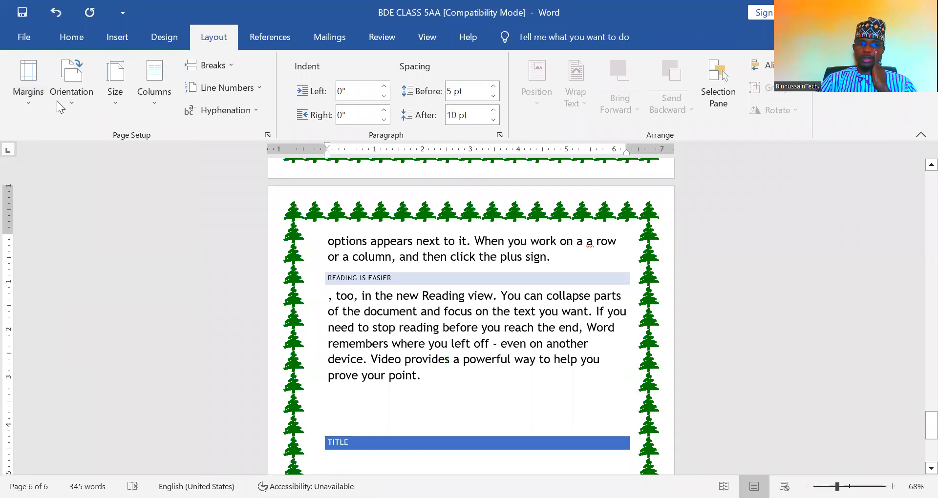
{"action": "left_click", "coordinate": [36, 76]}
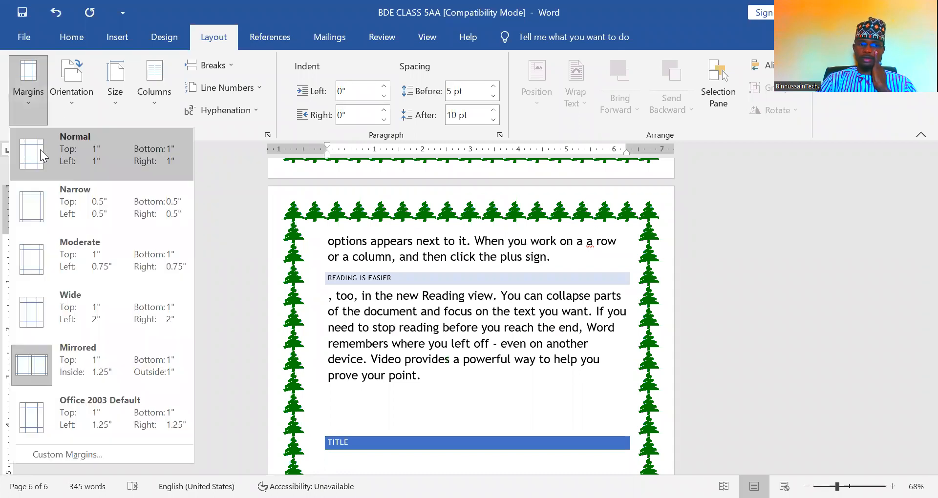
{"action": "left_click", "coordinate": [43, 155]}
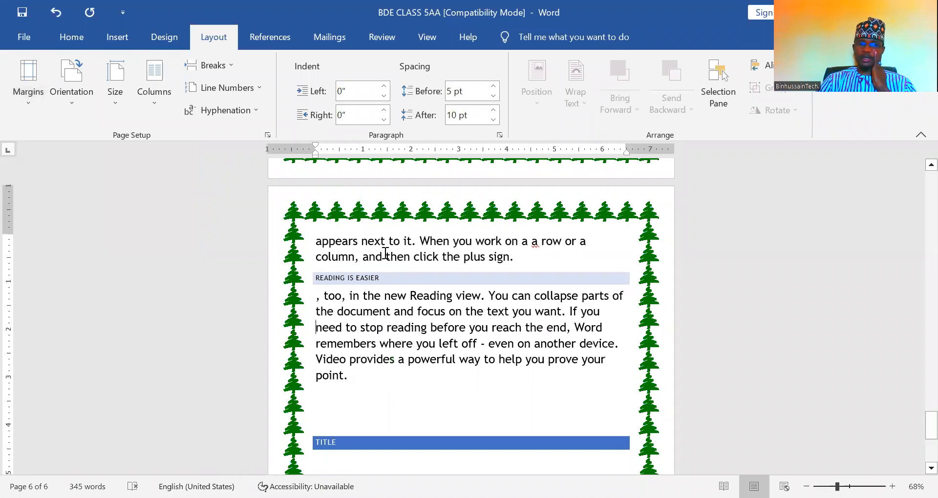
Change the page orientation to Landscape and look over how the bordered pages are laid out
{"action": "left_click", "coordinate": [73, 103]}
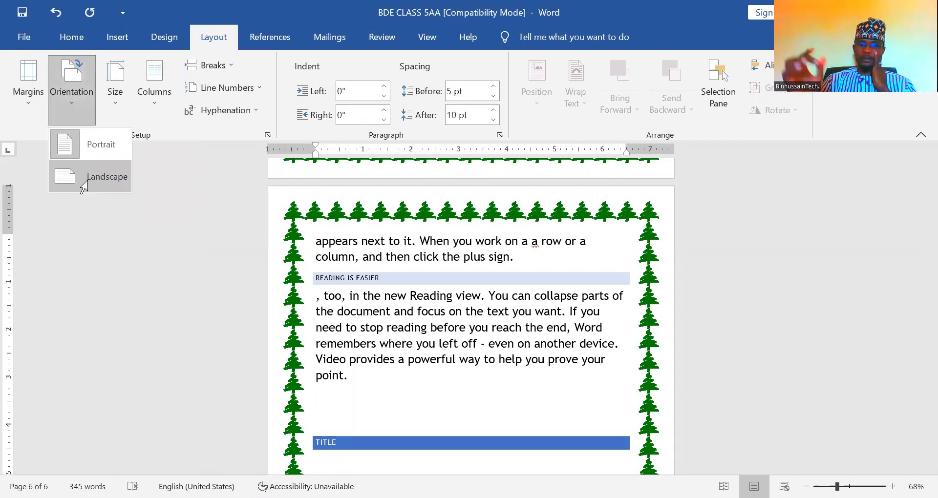
{"action": "left_click", "coordinate": [87, 180]}
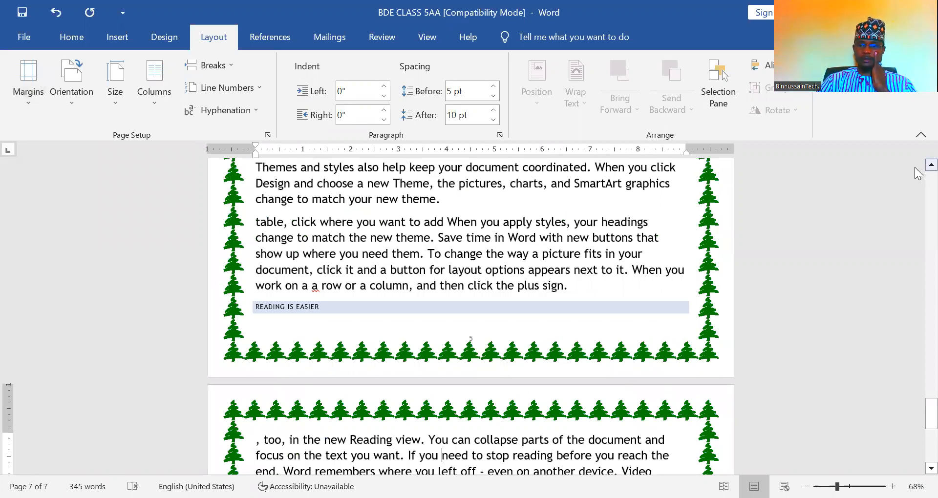
{"action": "left_click", "coordinate": [931, 165]}
{"action": "scroll", "coordinate": [915, 168], "scroll_direction": "up", "scroll_amount": 5}
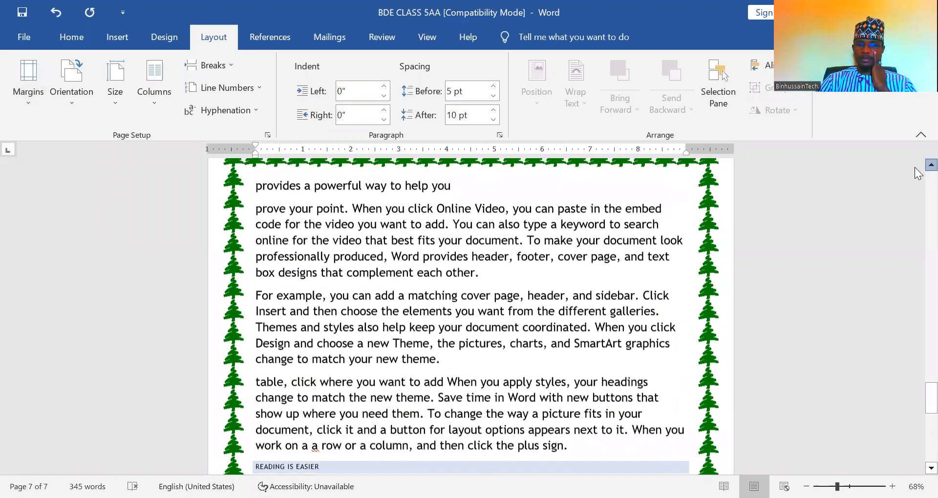
{"action": "scroll", "coordinate": [915, 169], "scroll_direction": "up", "scroll_amount": 4}
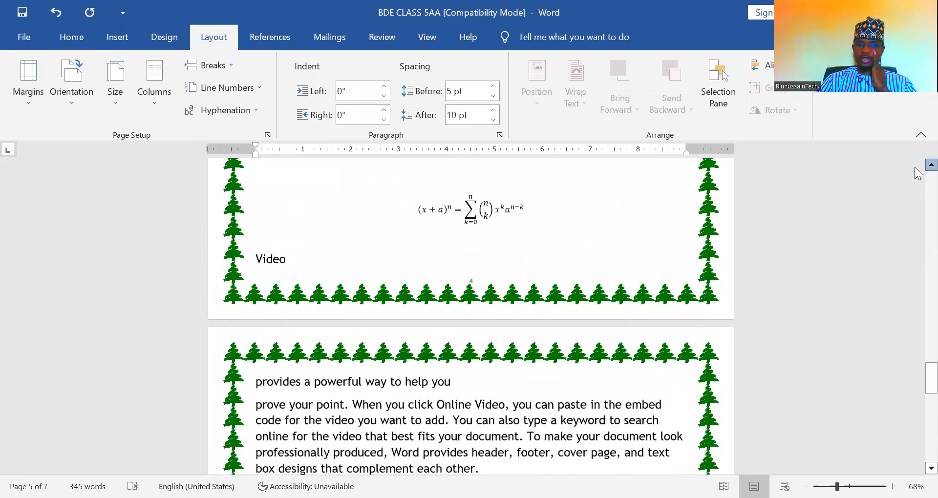
{"action": "scroll", "coordinate": [917, 173], "scroll_direction": "up", "scroll_amount": 1}
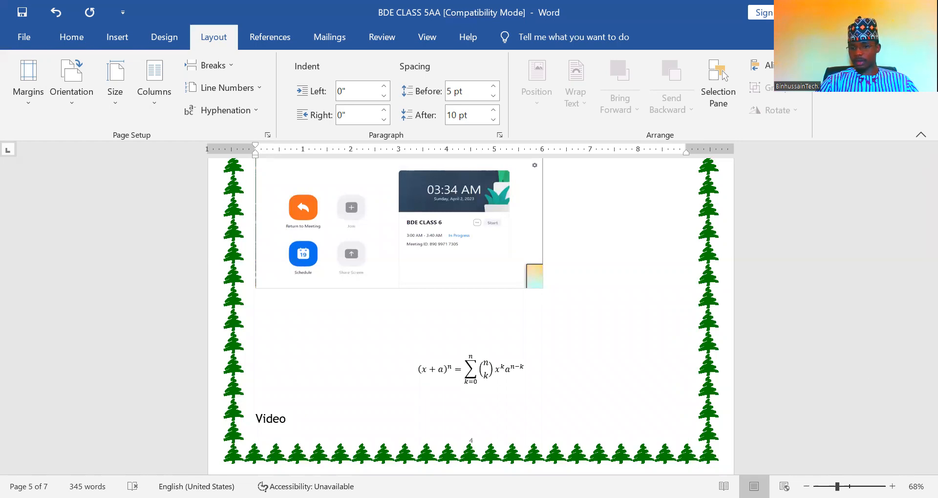
{"action": "left_click", "coordinate": [830, 487]}
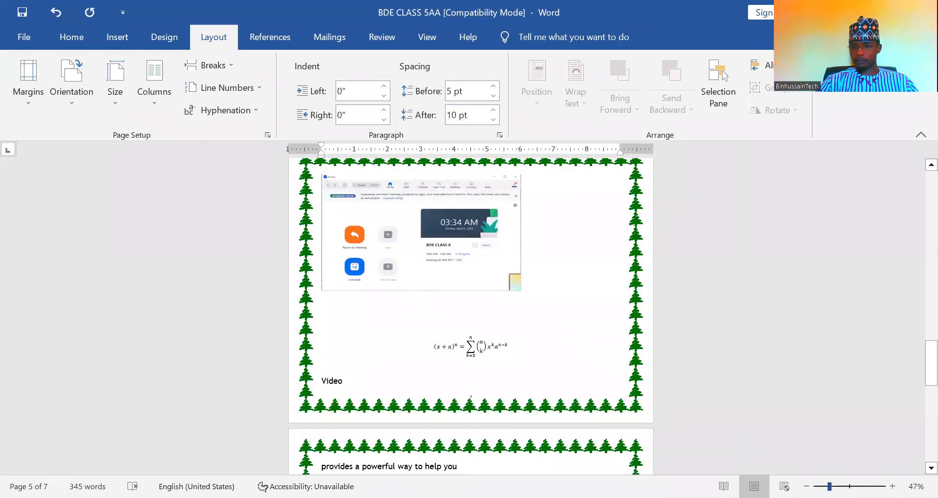
{"action": "scroll", "coordinate": [584, 317], "scroll_direction": "down", "scroll_amount": 2}
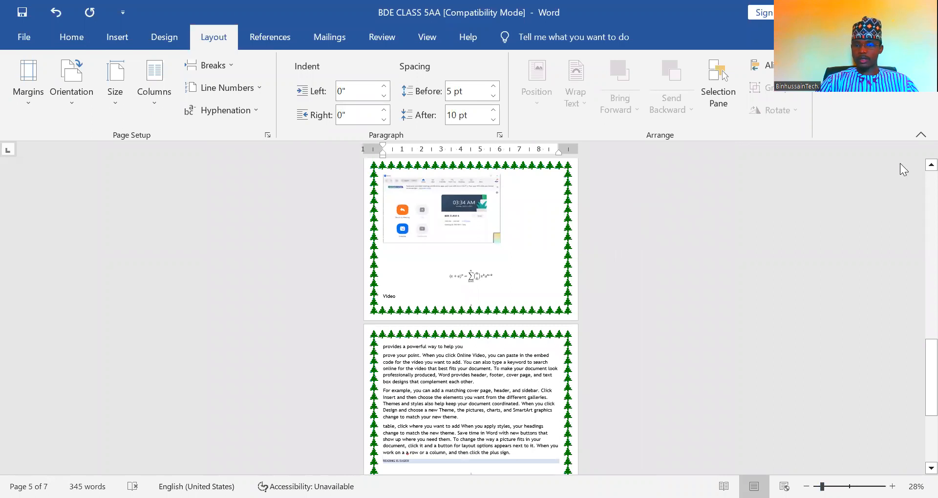
Switch the page orientation to Portrait and back to Landscape to compare the two layouts
{"action": "scroll", "coordinate": [916, 169], "scroll_direction": "up", "scroll_amount": 3}
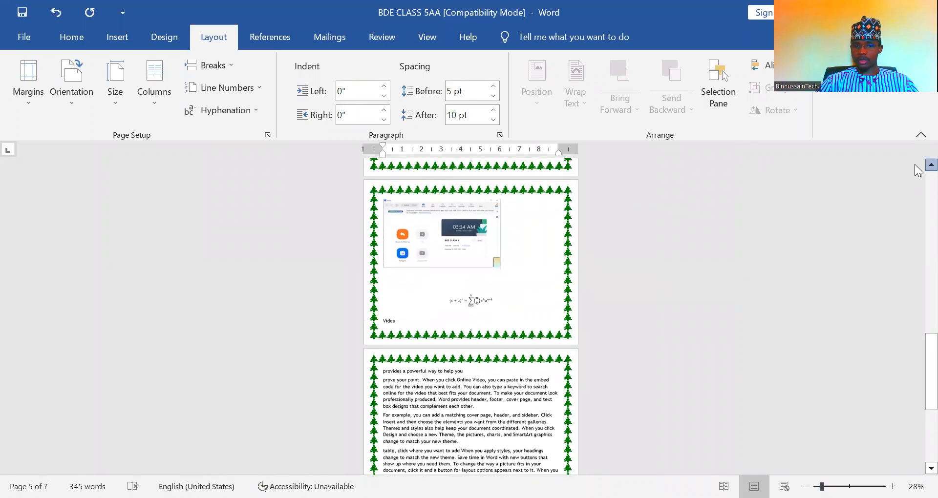
{"action": "scroll", "coordinate": [918, 170], "scroll_direction": "up", "scroll_amount": 3}
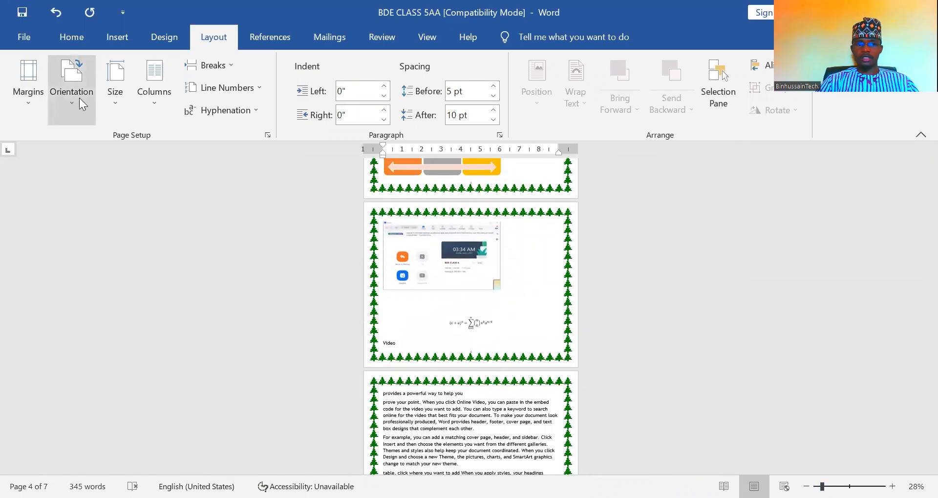
{"action": "left_click", "coordinate": [85, 123]}
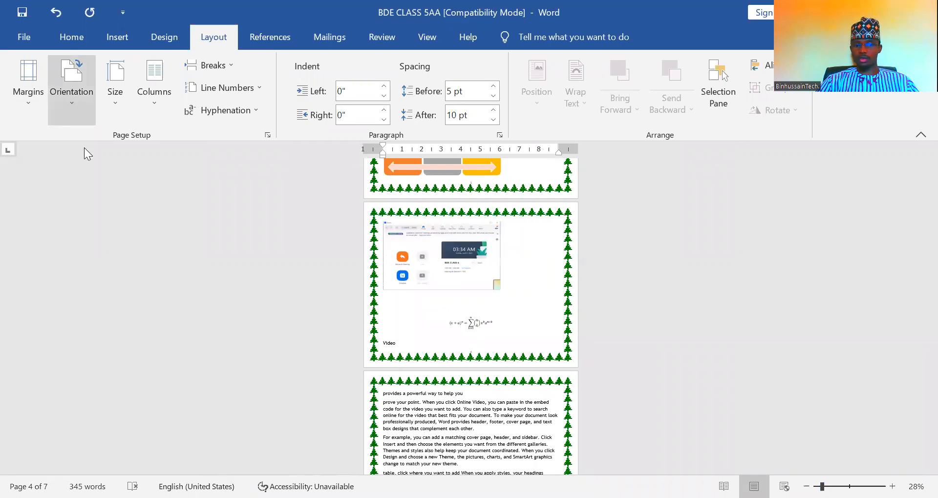
{"action": "left_click", "coordinate": [84, 148]}
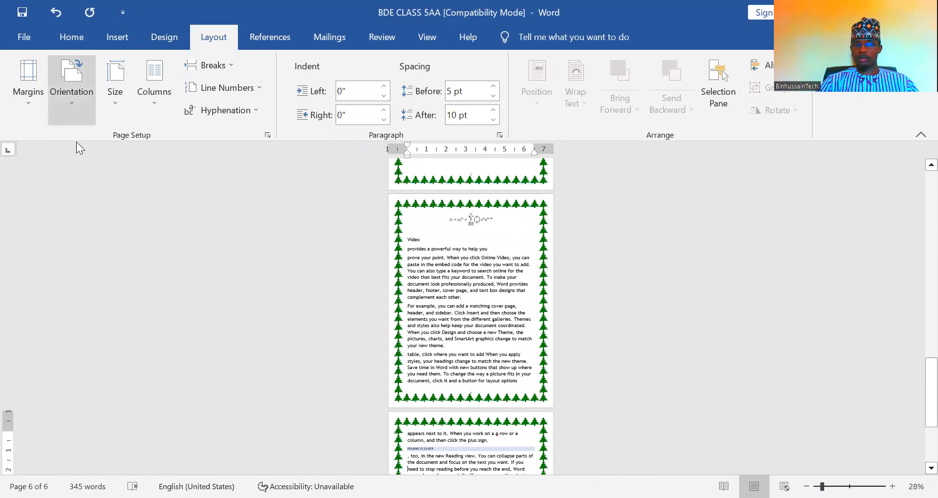
{"action": "left_click", "coordinate": [73, 97]}
{"action": "left_click", "coordinate": [71, 174]}
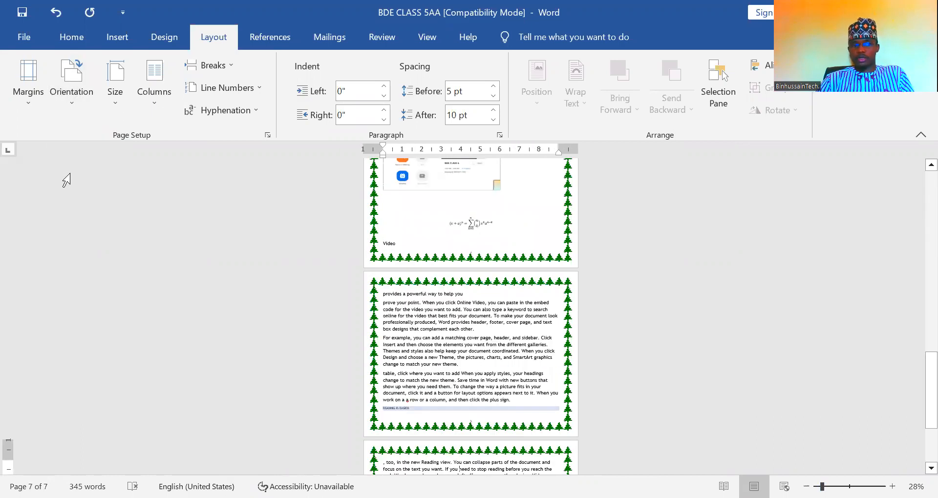
Look over the preset paper sizes and leave the paper size as it is
{"action": "left_click", "coordinate": [119, 106]}
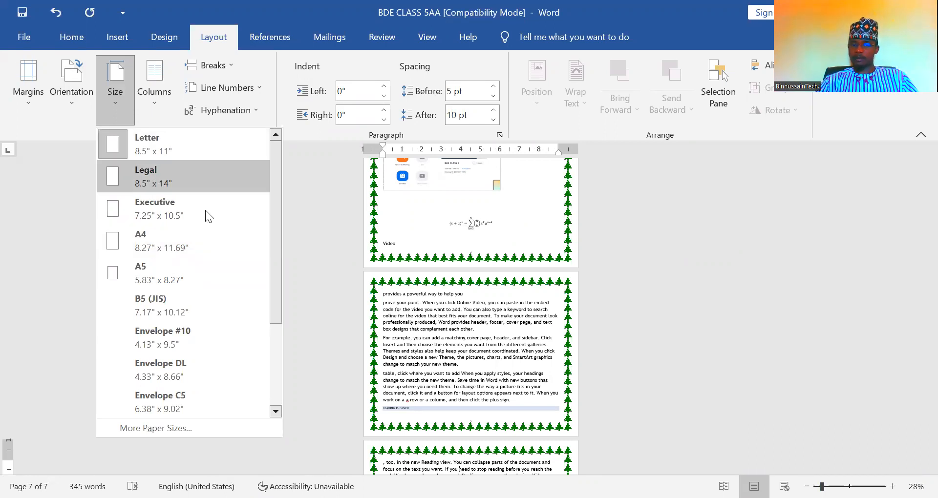
{"action": "left_click", "coordinate": [286, 239]}
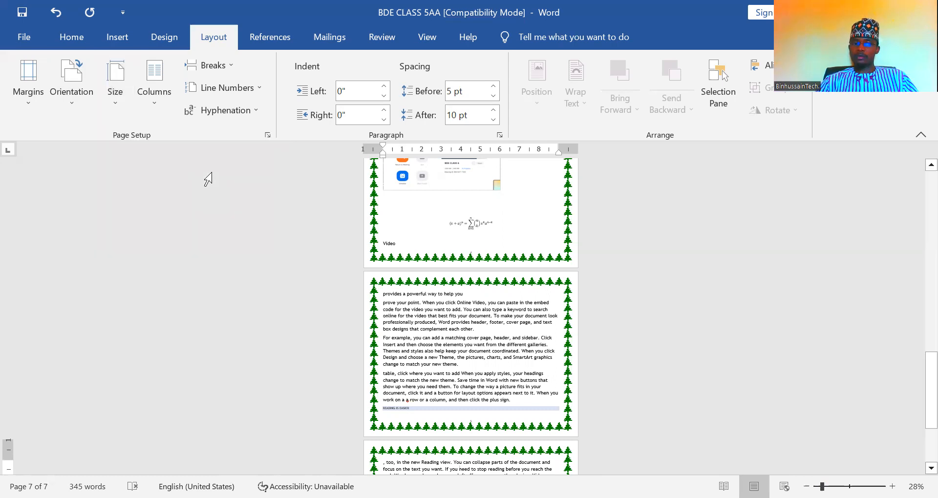
Arrange the text from "provides a powerful way to help you" through "click the plus sign" in two columns
{"action": "left_click", "coordinate": [164, 109]}
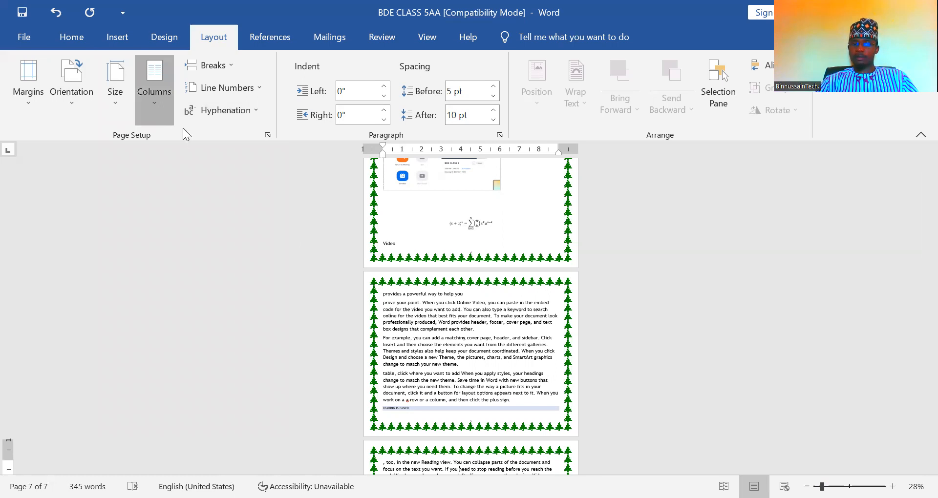
{"action": "left_click", "coordinate": [452, 323]}
{"action": "left_click_drag", "start_coordinate": [452, 323], "coordinate": [378, 292]}
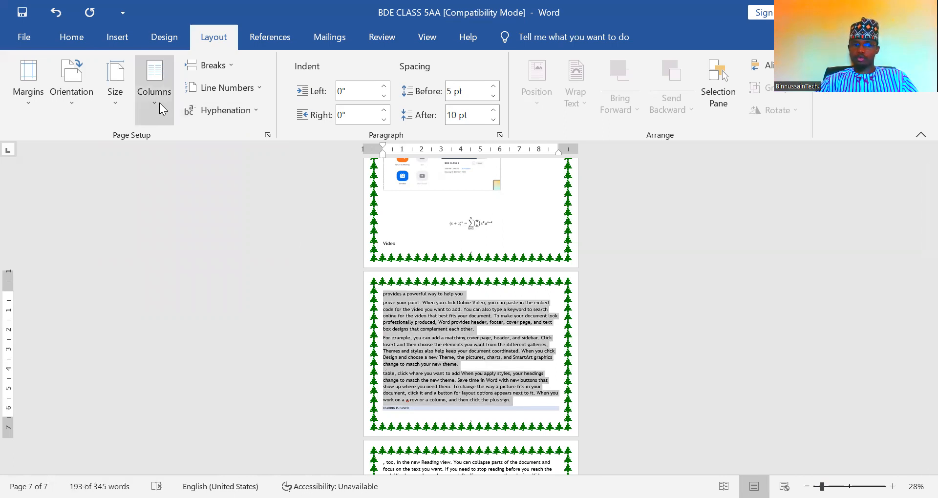
{"action": "left_click", "coordinate": [160, 124]}
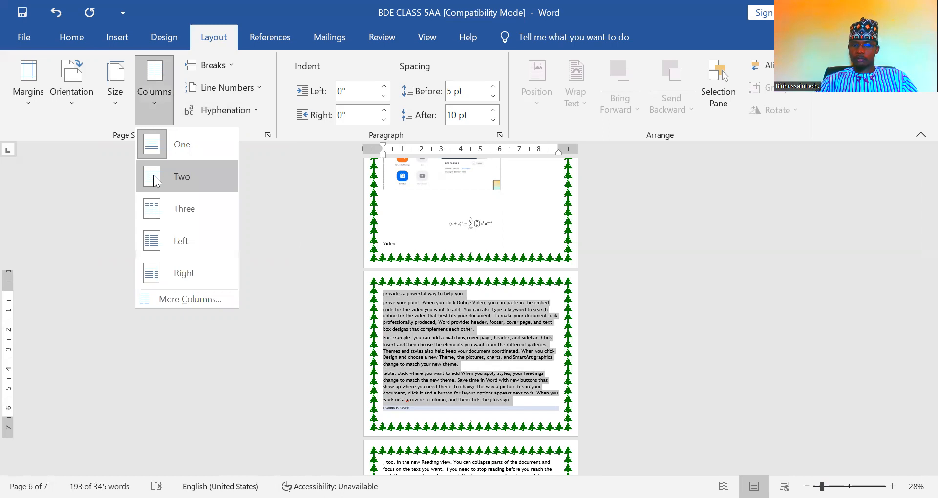
{"action": "left_click", "coordinate": [157, 180]}
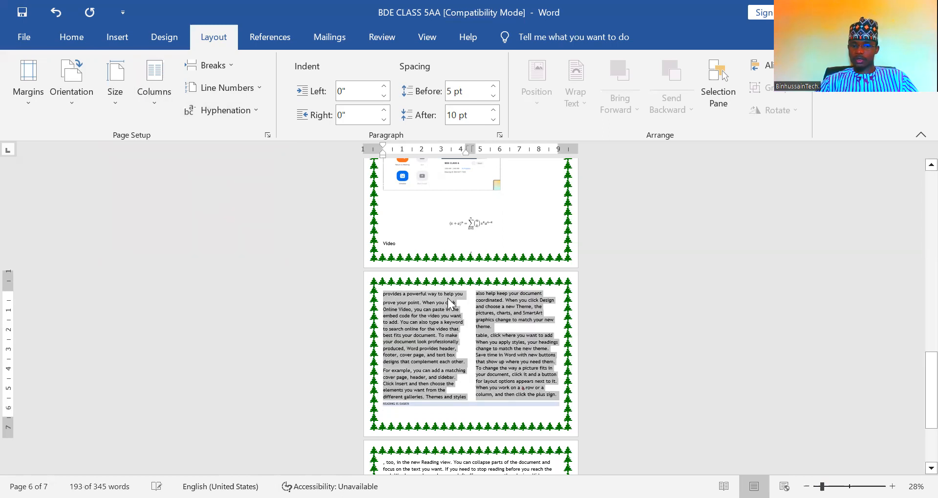
{"action": "left_click", "coordinate": [484, 342]}
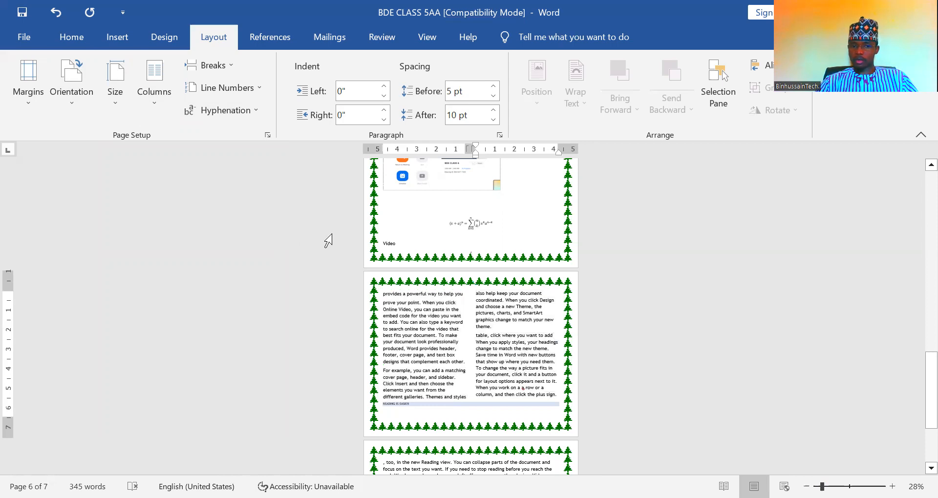
Arrange the text from "provides a powerful way to help you" through "click the plus sign" in three columns
{"action": "left_click_drag", "start_coordinate": [559, 396], "coordinate": [392, 295]}
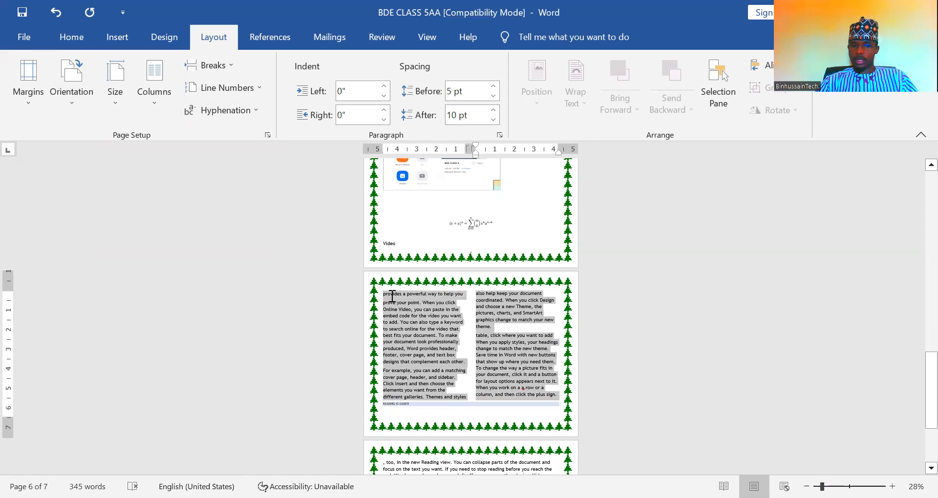
{"action": "left_click", "coordinate": [155, 100]}
{"action": "left_click", "coordinate": [183, 211]}
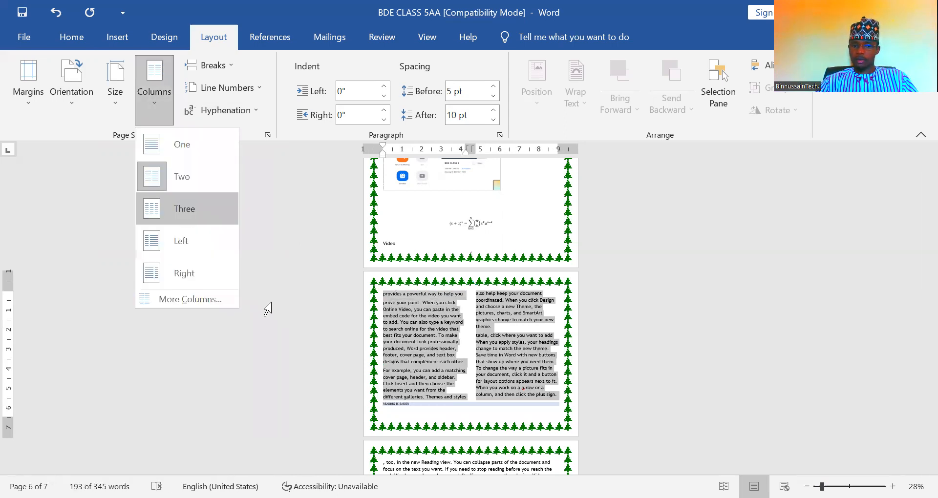
{"action": "left_click", "coordinate": [271, 303]}
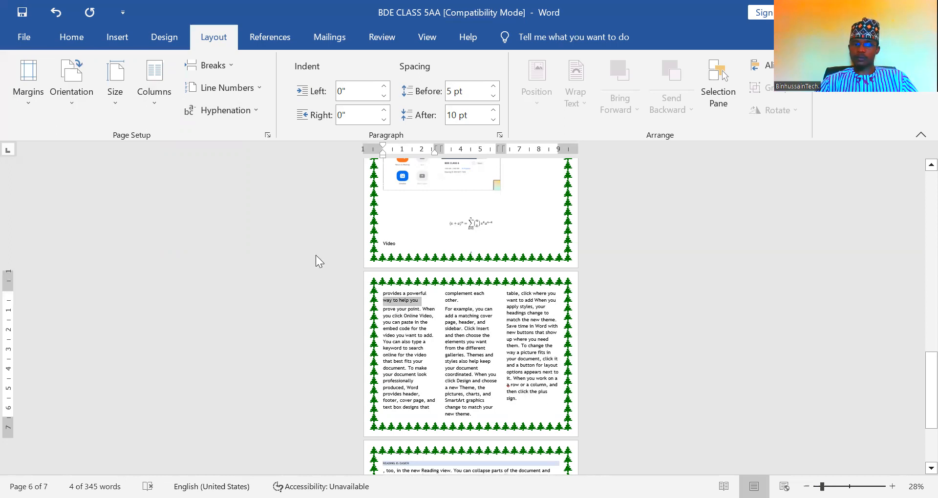
Apply the Right column preset to the selected line "way to help you" and check the layout across the last pages
{"action": "left_click", "coordinate": [158, 99]}
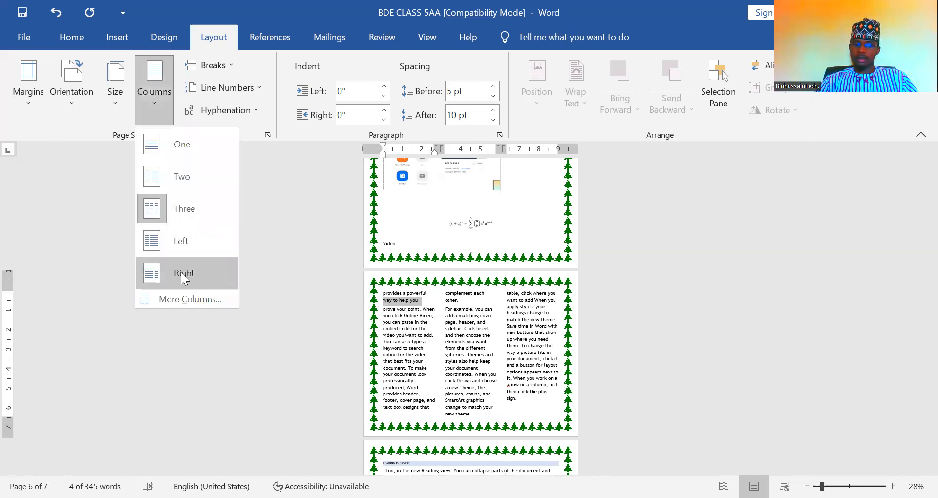
{"action": "left_click", "coordinate": [181, 273]}
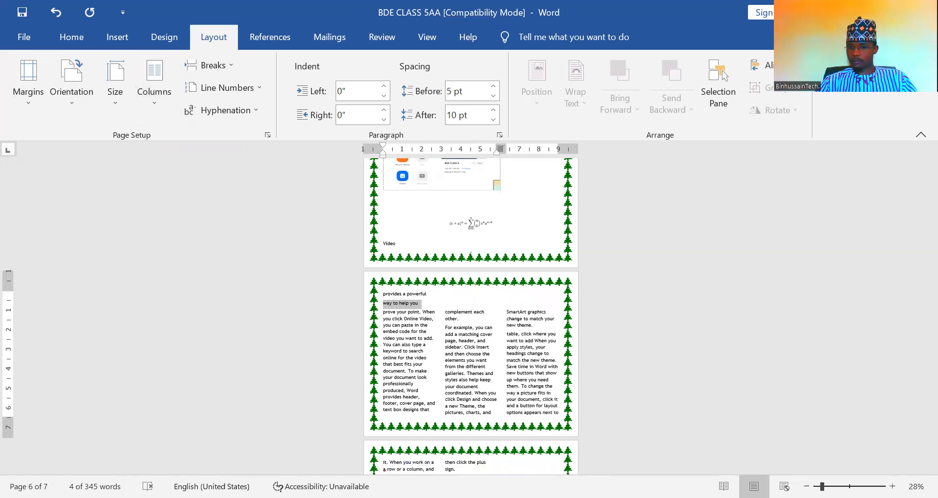
{"action": "scroll", "coordinate": [915, 469], "scroll_direction": "down", "scroll_amount": 5}
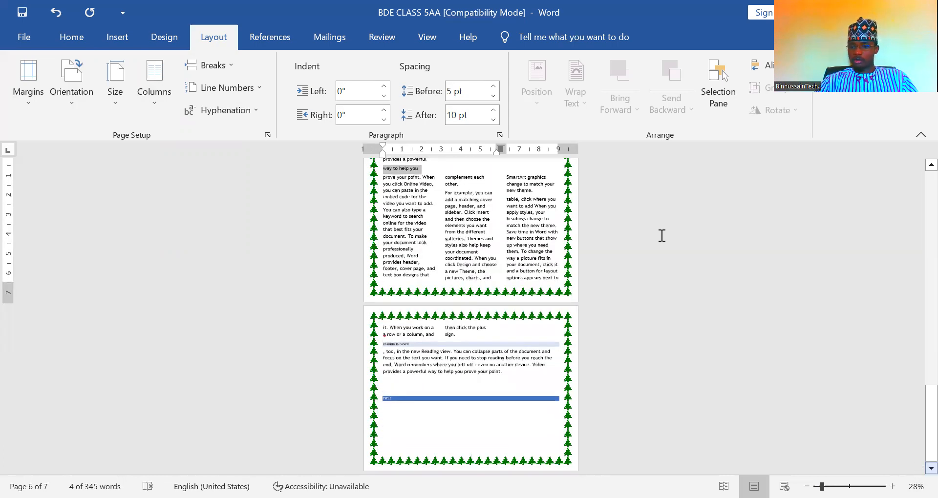
{"action": "scroll", "coordinate": [470, 313], "scroll_direction": "up", "scroll_amount": 5, "text": "ctrl"}
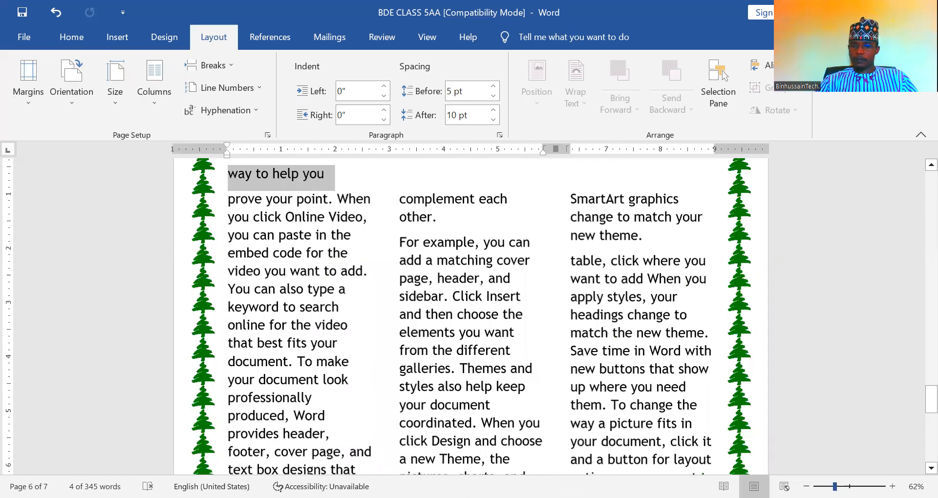
{"action": "scroll", "coordinate": [470, 312], "scroll_direction": "down", "scroll_amount": 2, "text": "ctrl"}
{"action": "scroll", "coordinate": [409, 217], "scroll_direction": "down", "scroll_amount": 2, "text": "ctrl"}
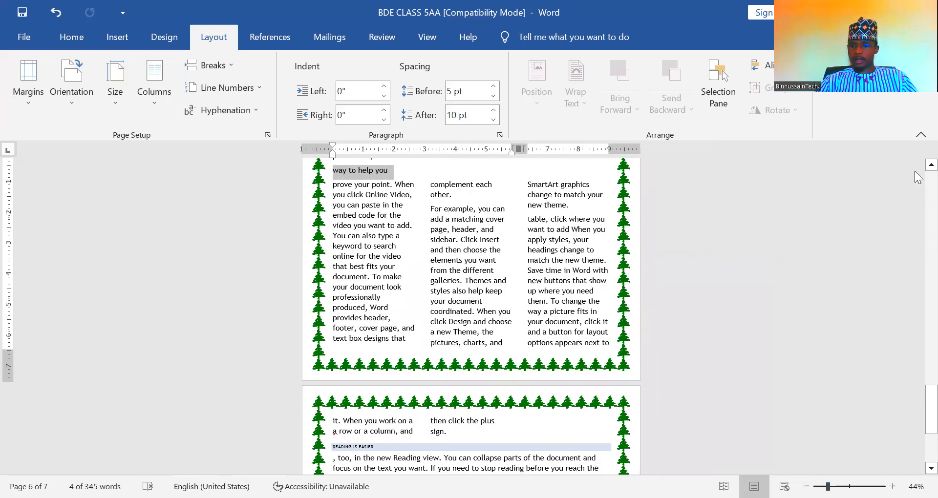
{"action": "scroll", "coordinate": [917, 171], "scroll_direction": "up", "scroll_amount": 3}
{"action": "scroll", "coordinate": [917, 169], "scroll_direction": "down", "scroll_amount": 2}
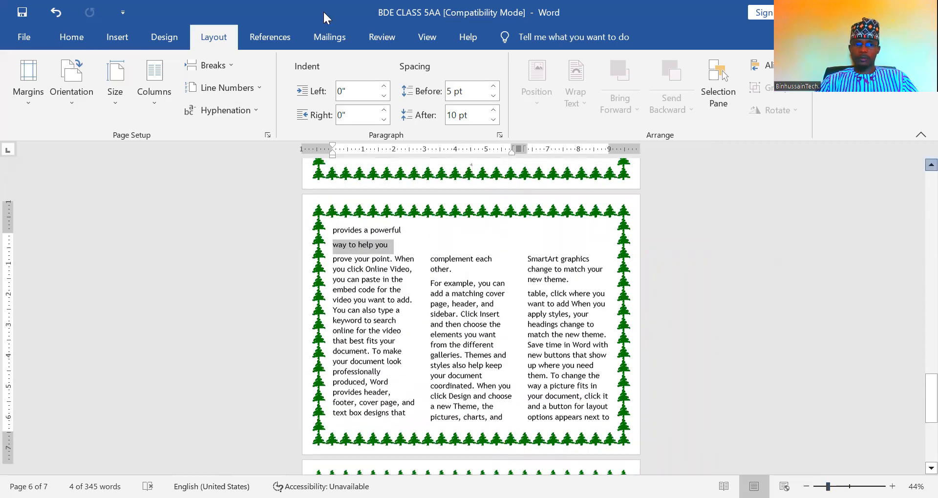
{"action": "scroll", "coordinate": [917, 169], "scroll_direction": "up", "scroll_amount": 3}
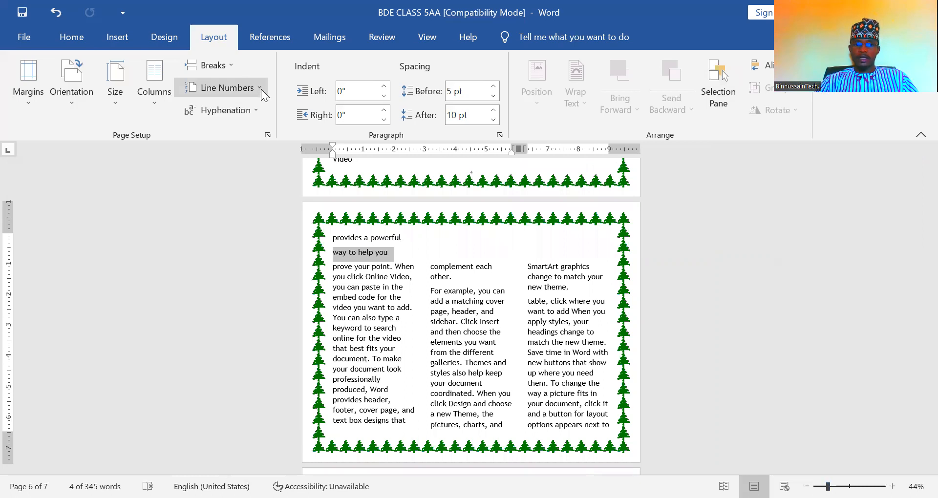
Look over the available page break and section break types without inserting one
{"action": "left_click", "coordinate": [261, 89]}
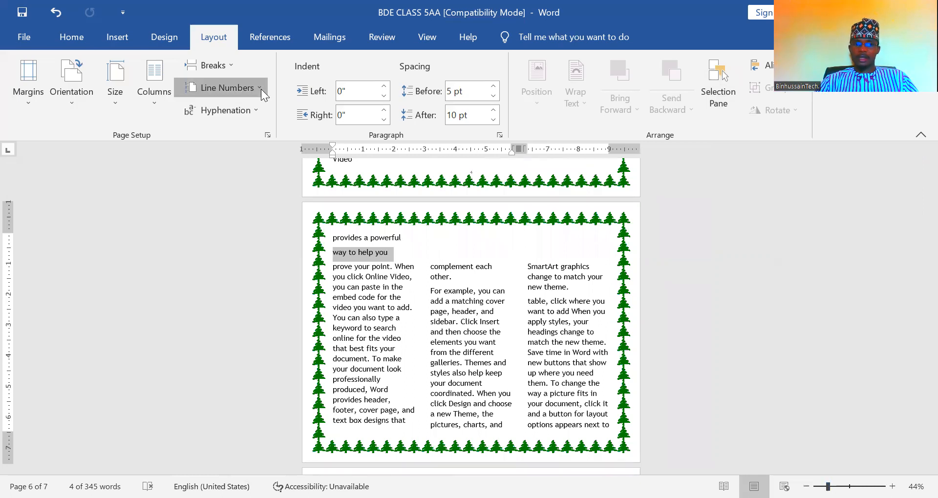
{"action": "left_click", "coordinate": [158, 111]}
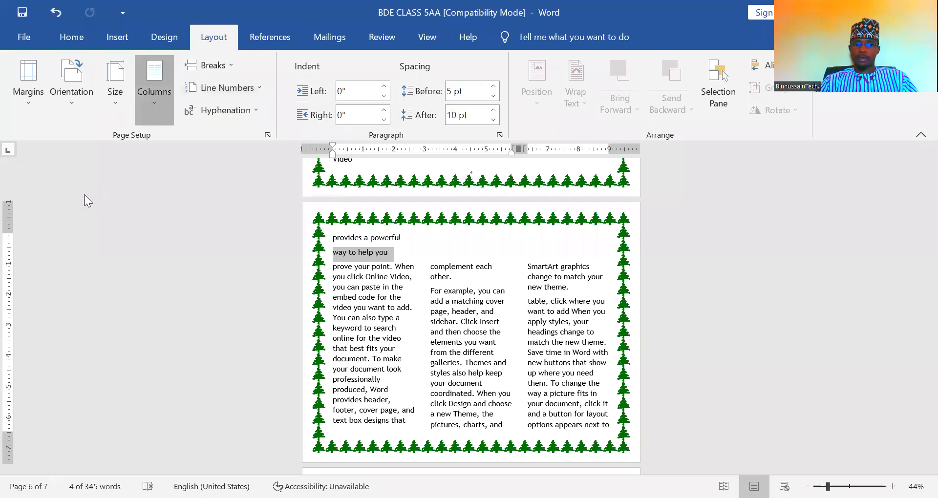
{"action": "left_click", "coordinate": [272, 154]}
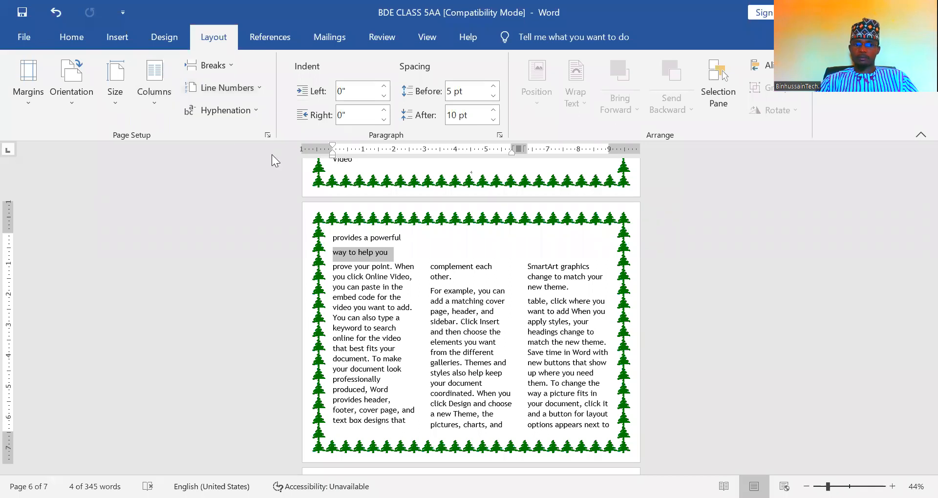
{"action": "left_click", "coordinate": [228, 69]}
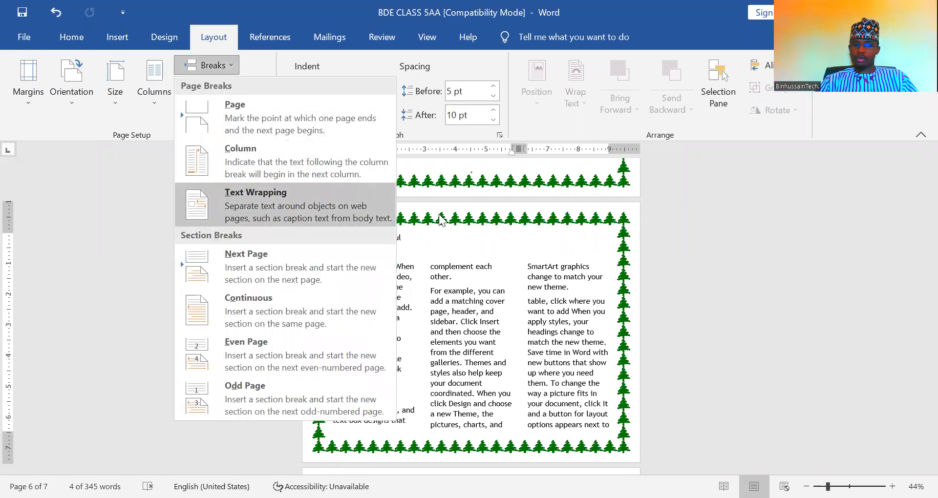
{"action": "left_click", "coordinate": [438, 183]}
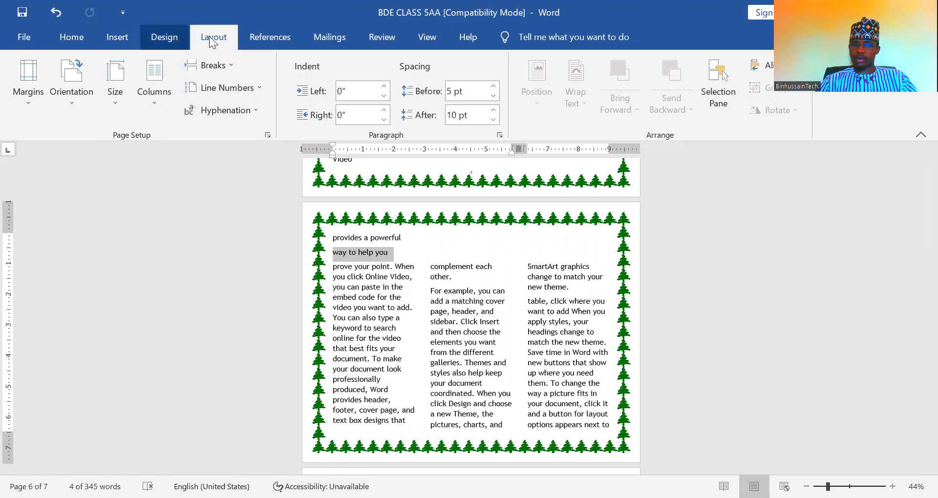
Turn on Continuous line numbering for the selected line "way to help you"
{"action": "left_click", "coordinate": [254, 89]}
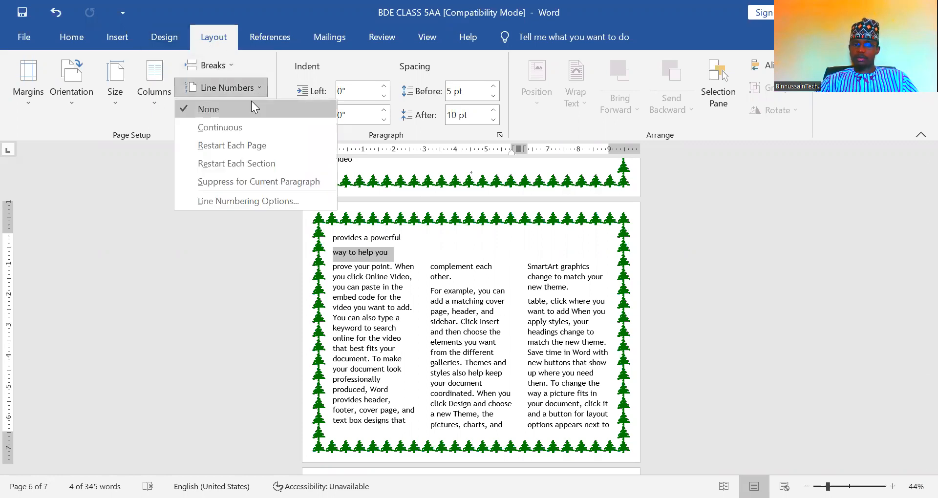
{"action": "left_click", "coordinate": [219, 87]}
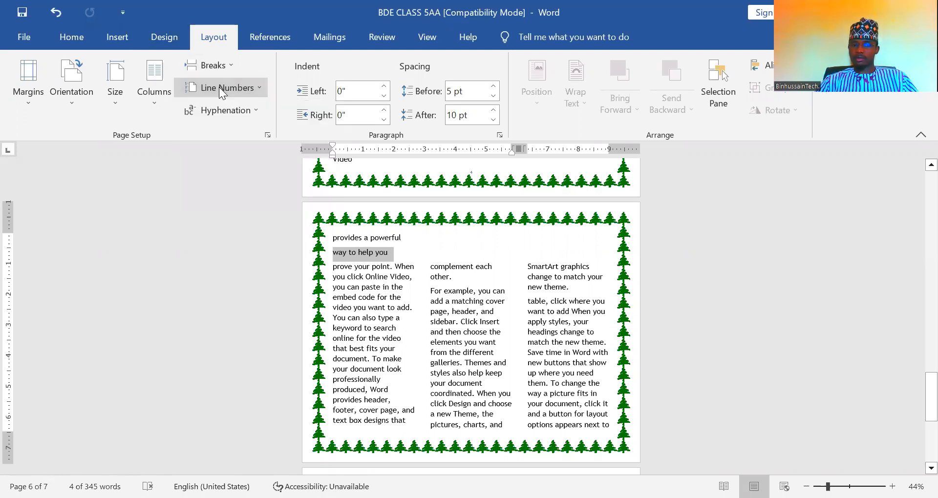
{"action": "left_click", "coordinate": [261, 87]}
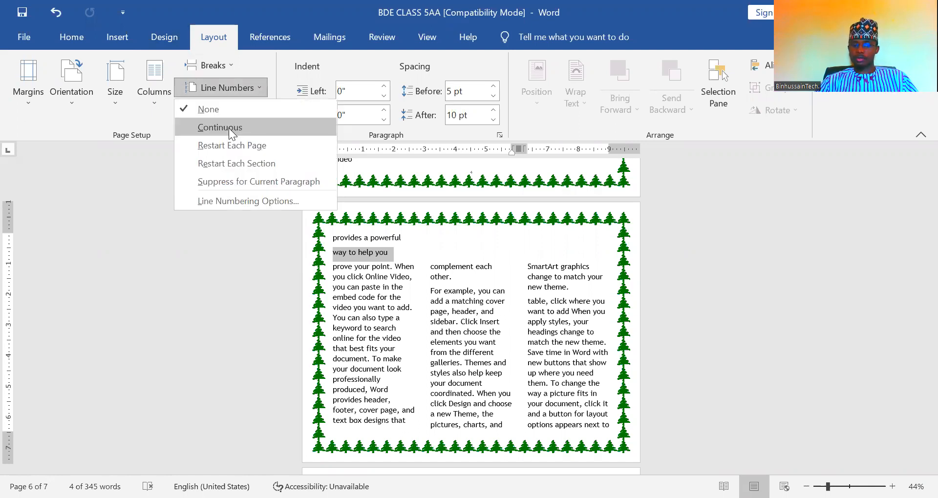
{"action": "left_click", "coordinate": [229, 128]}
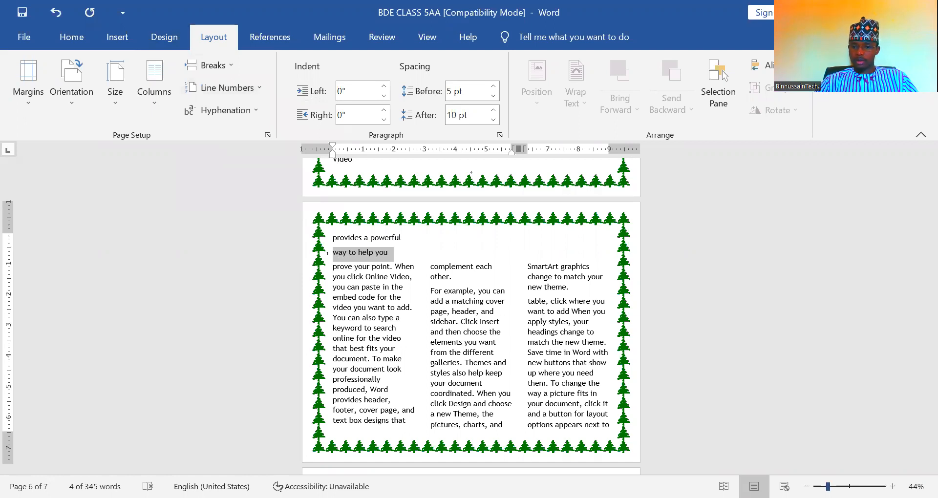
Select the text from "way to help you" to "apply styles, your" in the third column and apply Continuous line numbering
{"action": "scroll", "coordinate": [340, 355], "scroll_direction": "up", "scroll_amount": 5}
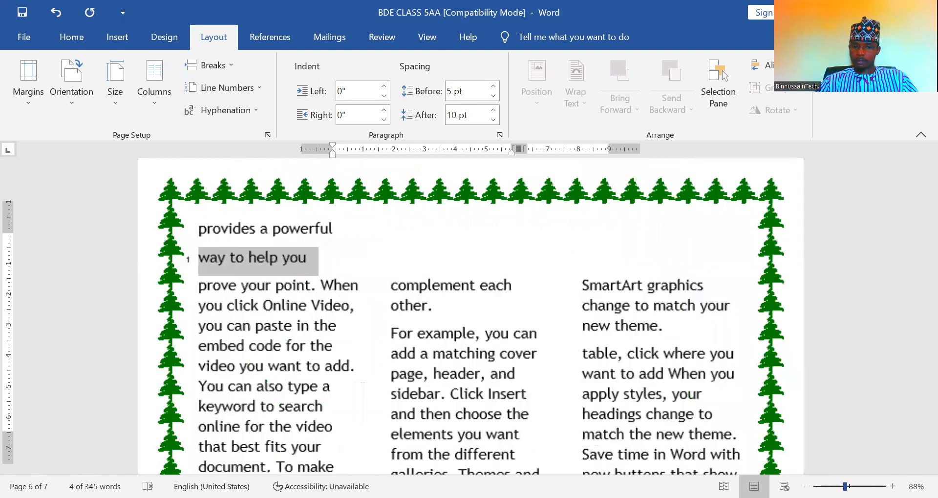
{"action": "left_click_drag", "start_coordinate": [192, 260], "coordinate": [264, 389]}
{"action": "left_click_drag", "start_coordinate": [395, 398], "coordinate": [693, 398]}
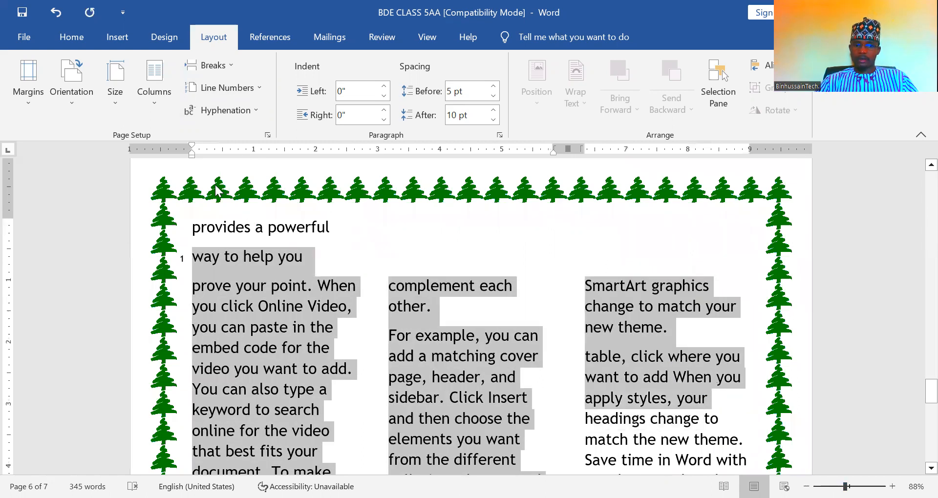
{"action": "left_click", "coordinate": [221, 87]}
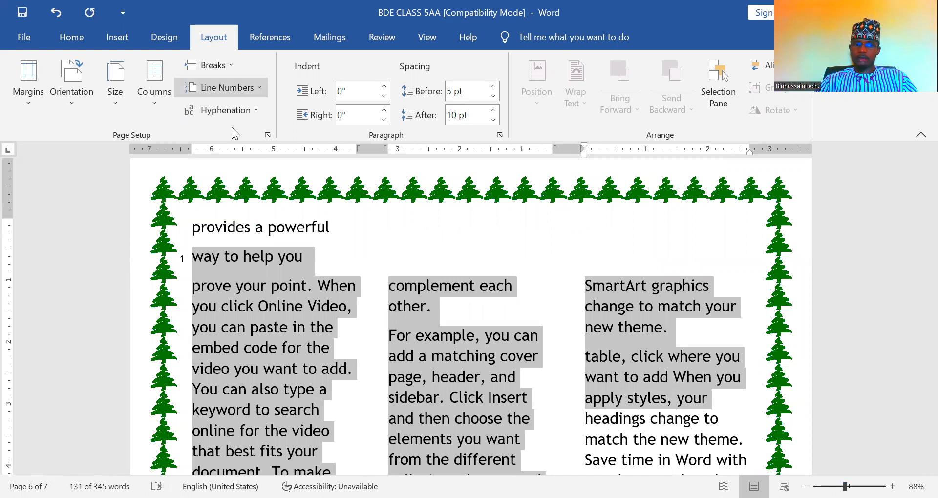
{"action": "left_click", "coordinate": [231, 127]}
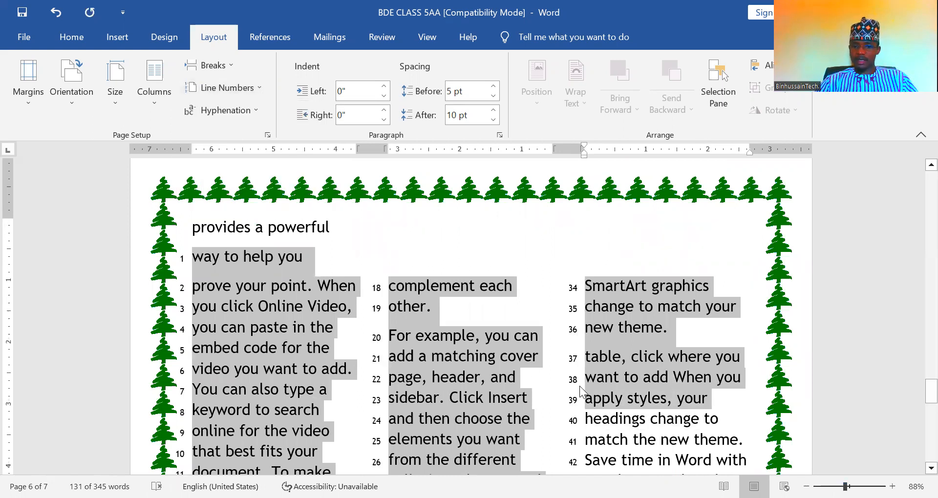
Try Automatic hyphenation with the line "want to add When you" selected and set hyphenation back to None
{"action": "left_click", "coordinate": [567, 388]}
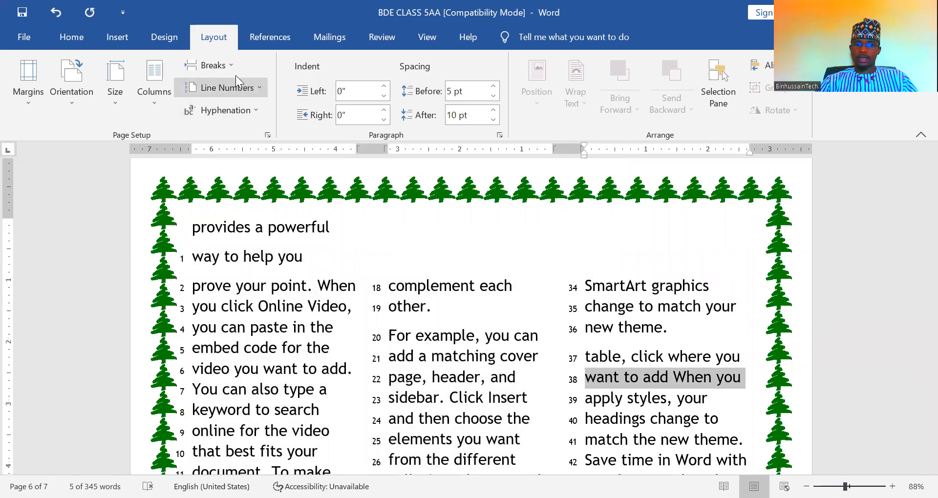
{"action": "left_click", "coordinate": [252, 114]}
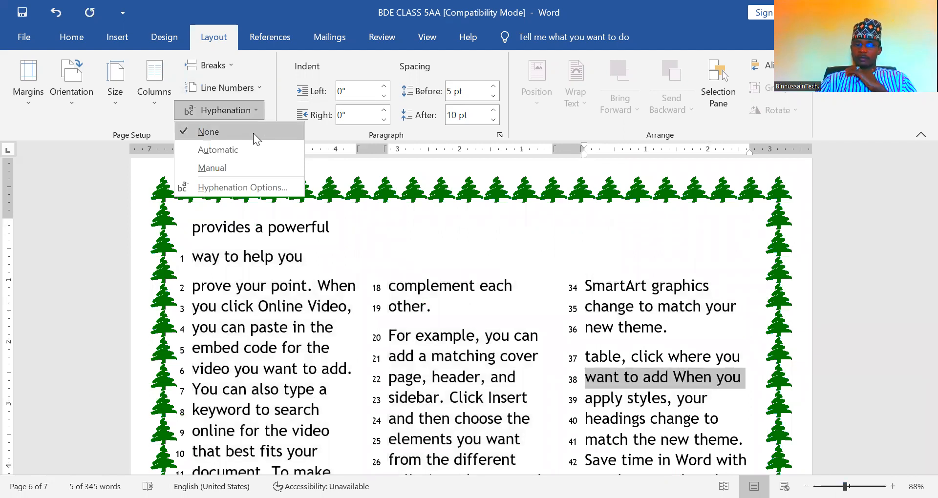
{"action": "left_click", "coordinate": [222, 150]}
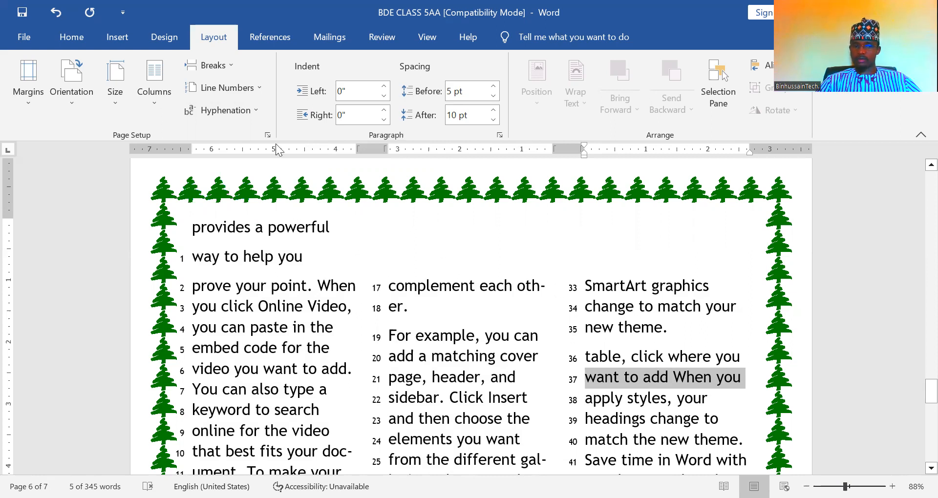
{"action": "left_click", "coordinate": [250, 115]}
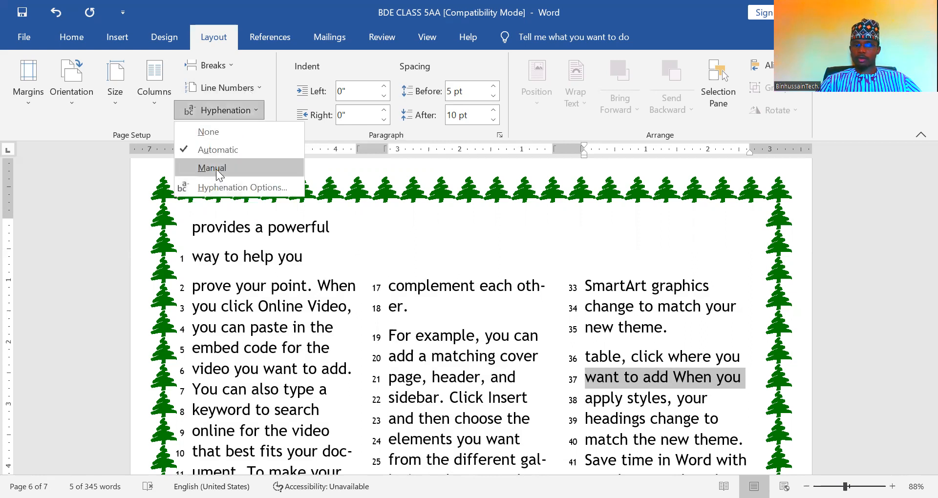
{"action": "left_click", "coordinate": [209, 130]}
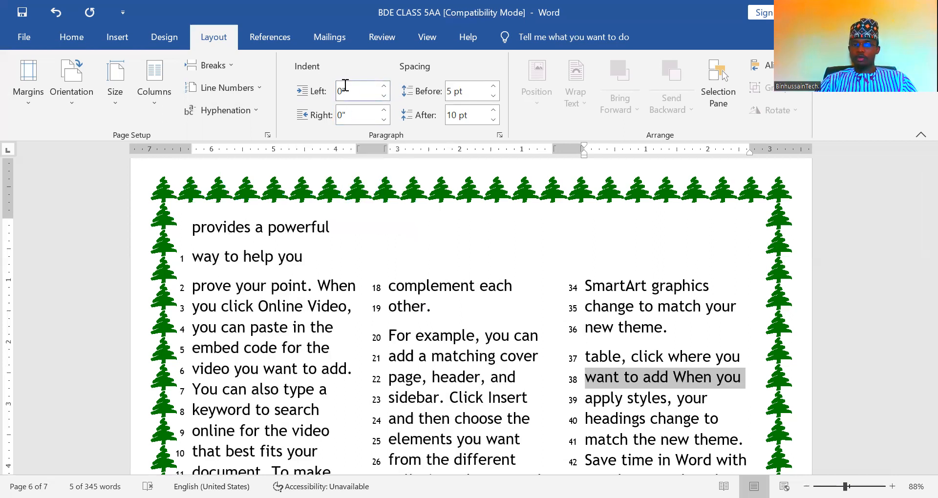
Select the line "prove your point. When" and set its paragraph's left indent to -1.2"
{"action": "left_click_drag", "start_coordinate": [253, 271], "coordinate": [304, 256]}
{"action": "left_click", "coordinate": [304, 256]}
{"action": "left_click_drag", "start_coordinate": [365, 287], "coordinate": [210, 286]}
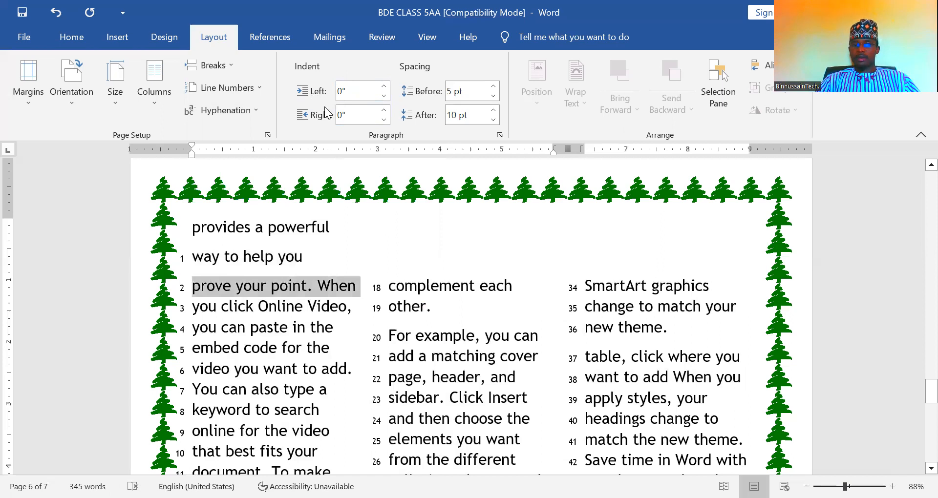
{"action": "left_click", "coordinate": [383, 96]}
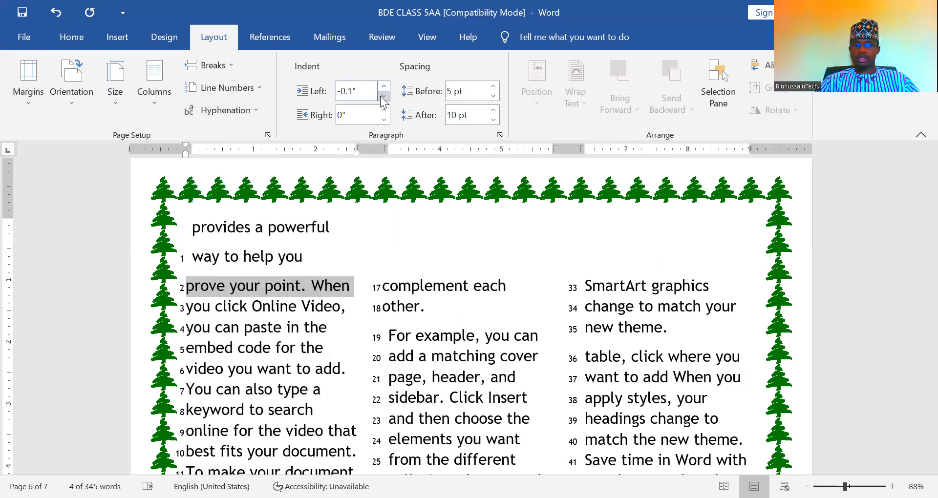
{"action": "left_click", "coordinate": [383, 96]}
{"action": "left_click", "coordinate": [384, 96]}
{"action": "left_click", "coordinate": [383, 96]}
{"action": "left_click", "coordinate": [383, 97]}
{"action": "left_click", "coordinate": [383, 96]}
{"action": "left_click", "coordinate": [383, 96]}
{"action": "left_click", "coordinate": [383, 96]}
{"action": "left_click", "coordinate": [384, 96]}
{"action": "left_click", "coordinate": [384, 96]}
{"action": "left_click", "coordinate": [384, 96]}
{"action": "left_click", "coordinate": [383, 96]}
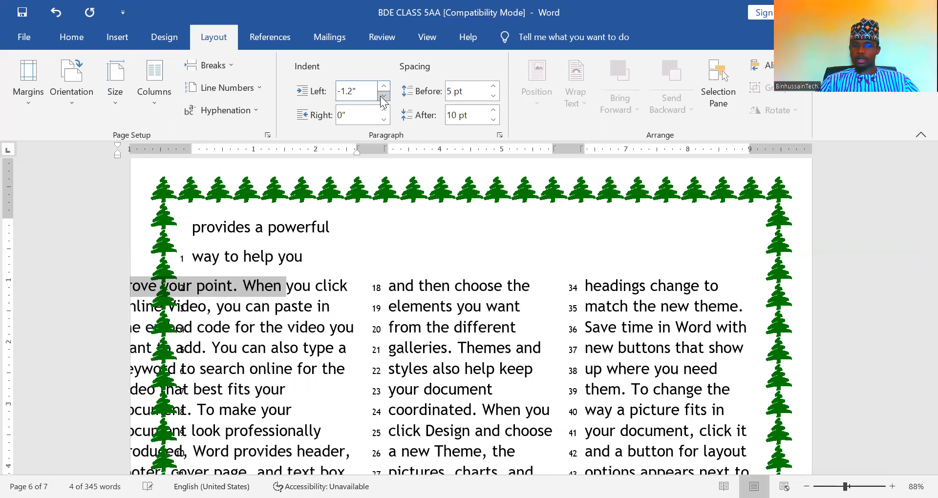
Raise the left indent of the "prove your point" paragraph to -0.1"
{"action": "left_click", "coordinate": [383, 87]}
{"action": "left_click", "coordinate": [383, 86]}
{"action": "left_click", "coordinate": [384, 86]}
{"action": "left_click", "coordinate": [384, 86]}
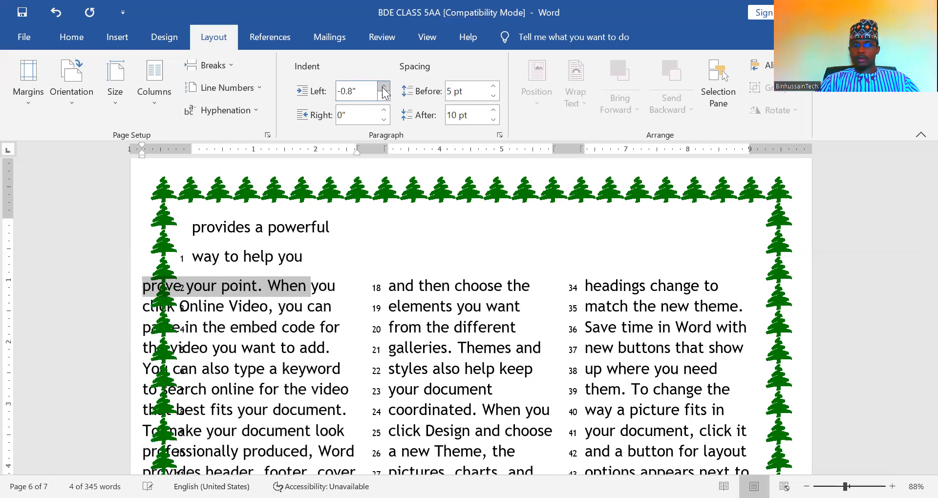
{"action": "left_click", "coordinate": [384, 86]}
{"action": "left_click", "coordinate": [383, 86]}
{"action": "left_click", "coordinate": [383, 86]}
{"action": "left_click", "coordinate": [384, 87]}
{"action": "left_click", "coordinate": [383, 86]}
{"action": "left_click", "coordinate": [383, 86]}
{"action": "left_click", "coordinate": [383, 86]}
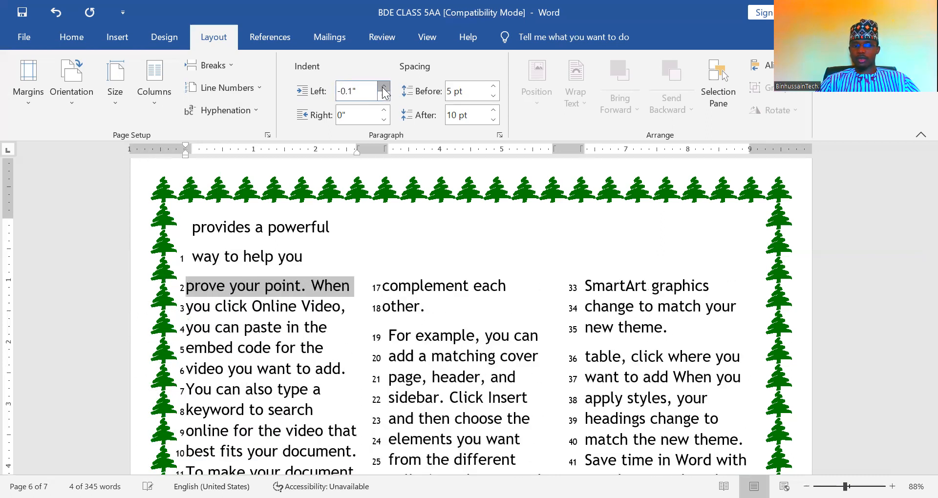
Set the right indent of the "prove your point" paragraph to -0.5"
{"action": "left_click", "coordinate": [384, 119]}
{"action": "left_click", "coordinate": [384, 119]}
{"action": "left_click", "coordinate": [384, 119]}
{"action": "left_click", "coordinate": [384, 119]}
{"action": "left_click", "coordinate": [384, 119]}
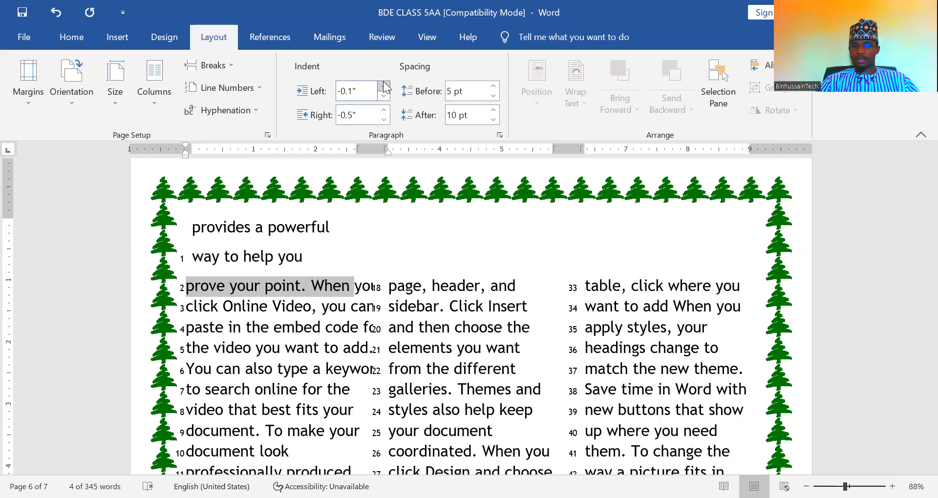
Raise the right indent of the "prove your point" paragraph to 0.1"
{"action": "left_click", "coordinate": [385, 110]}
{"action": "left_click", "coordinate": [385, 110]}
{"action": "left_click", "coordinate": [385, 110]}
{"action": "left_click", "coordinate": [385, 111]}
{"action": "left_click", "coordinate": [385, 110]}
{"action": "left_click", "coordinate": [384, 110]}
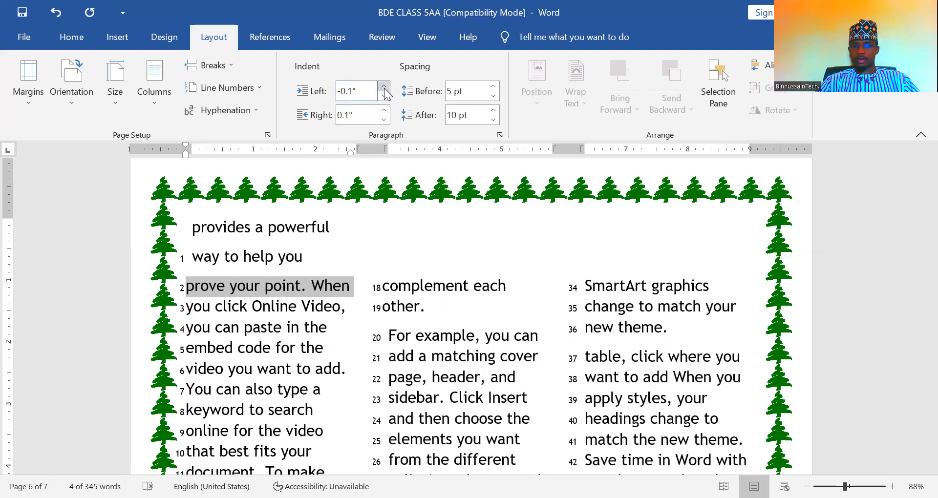
Lower the left indent of the "prove your point" paragraph to -0.6"
{"action": "left_click", "coordinate": [384, 96]}
{"action": "left_click", "coordinate": [385, 96]}
{"action": "left_click", "coordinate": [384, 96]}
{"action": "left_click", "coordinate": [385, 96]}
{"action": "left_click", "coordinate": [384, 96]}
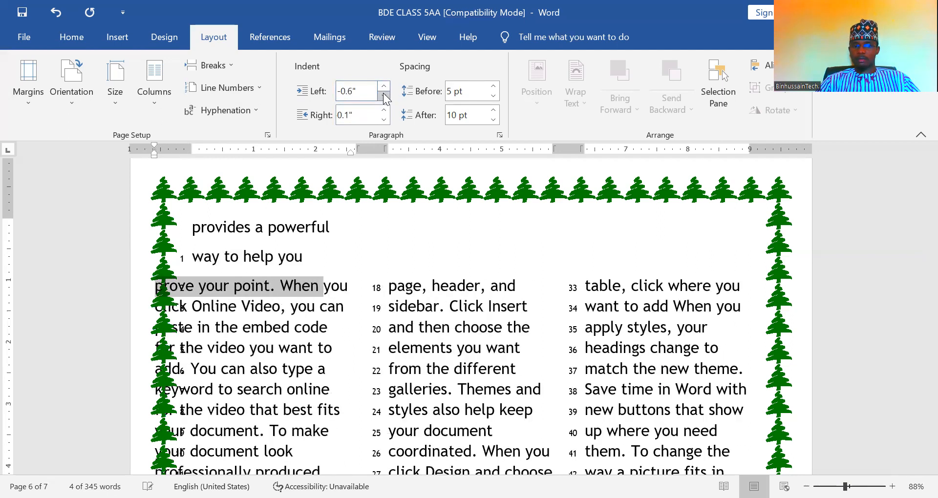
Reset both the left and right indents of the "prove your point" paragraph to 0"
{"action": "left_click", "coordinate": [384, 88]}
{"action": "left_click", "coordinate": [384, 88]}
{"action": "left_click", "coordinate": [384, 88]}
{"action": "left_click", "coordinate": [384, 88]}
{"action": "left_click", "coordinate": [384, 88]}
{"action": "left_click", "coordinate": [385, 88]}
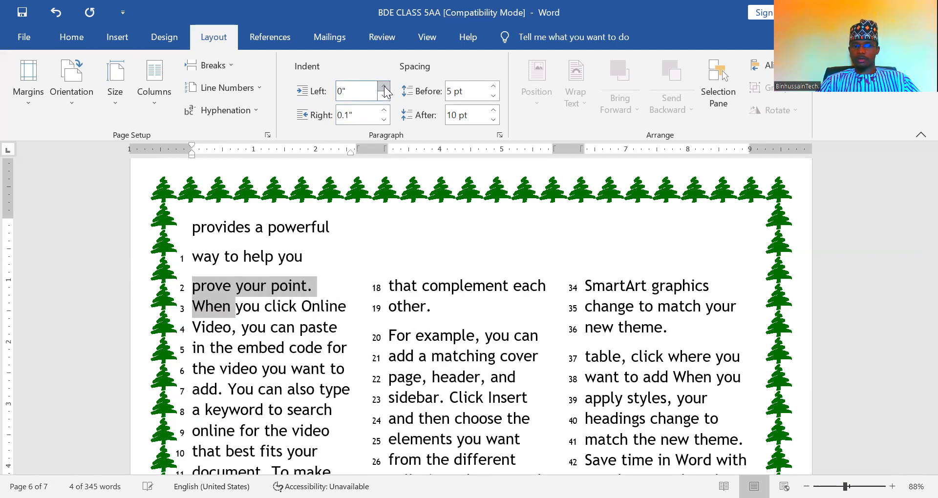
{"action": "left_click", "coordinate": [384, 88]}
{"action": "left_click", "coordinate": [384, 88]}
{"action": "left_click", "coordinate": [385, 96]}
{"action": "left_click", "coordinate": [384, 96]}
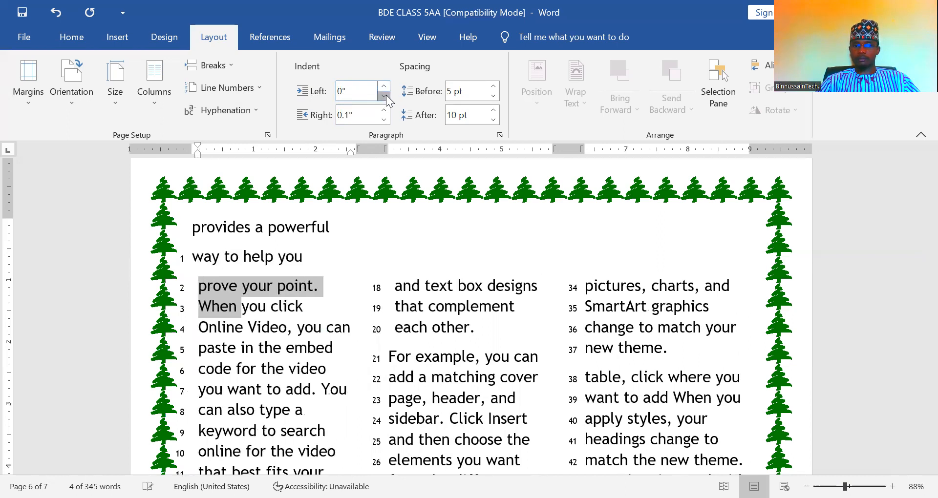
{"action": "left_click", "coordinate": [384, 120]}
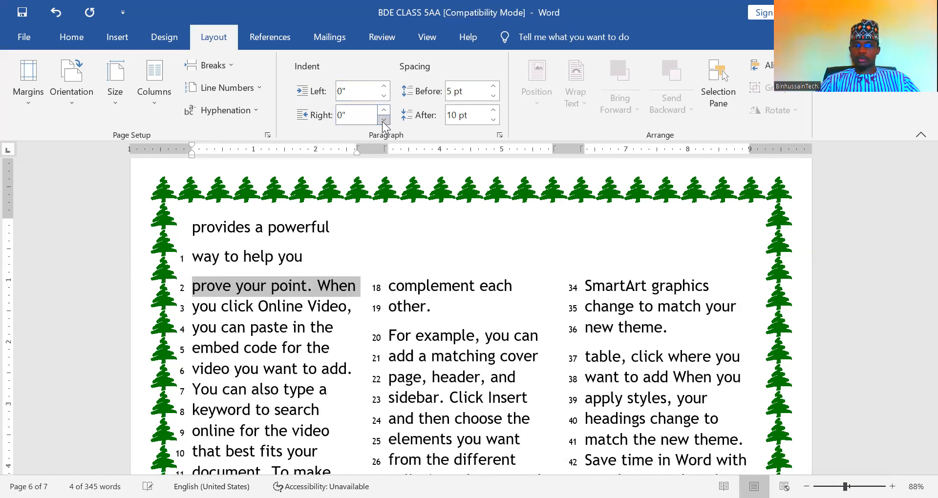
{"action": "left_click", "coordinate": [384, 120]}
{"action": "left_click", "coordinate": [384, 110]}
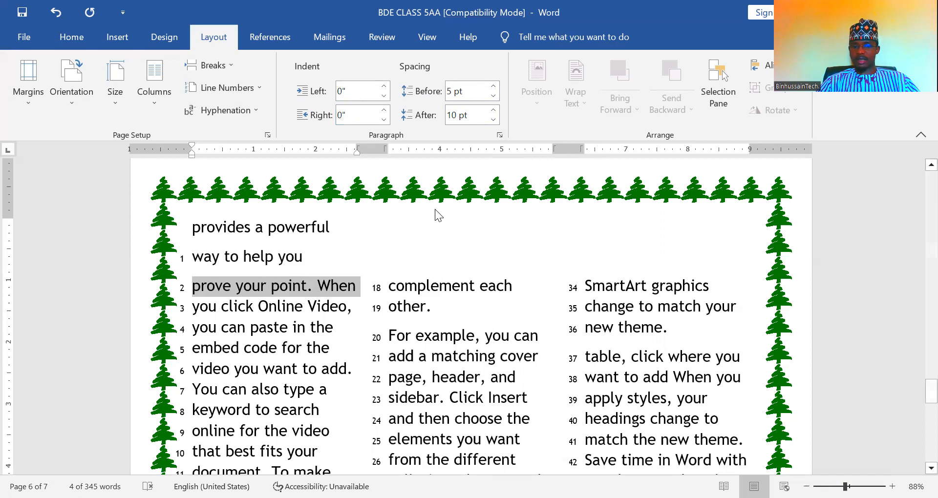
Move the orange rectangle on page 4 up to just below the "BUY PURE HONEY" text
{"action": "left_click_drag", "start_coordinate": [384, 279], "coordinate": [438, 306]}
{"action": "left_click", "coordinate": [436, 306]}
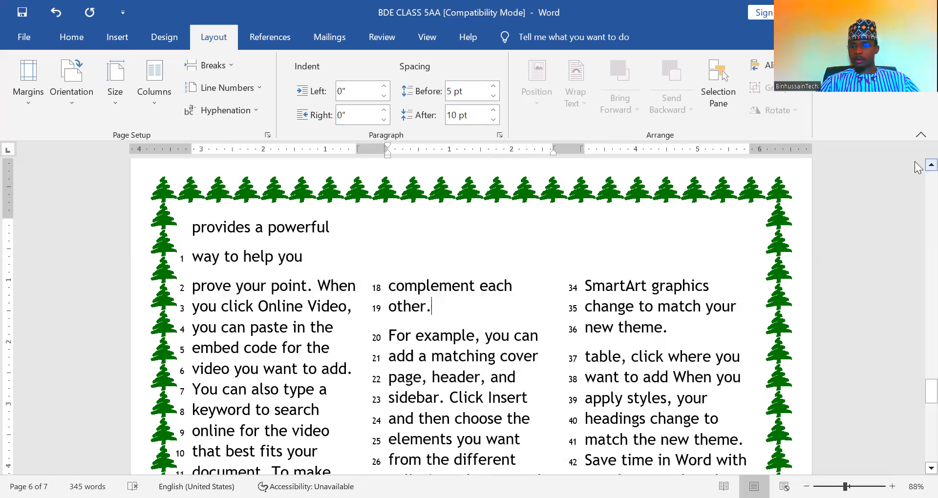
{"action": "scroll", "coordinate": [918, 168], "scroll_direction": "up", "scroll_amount": 5}
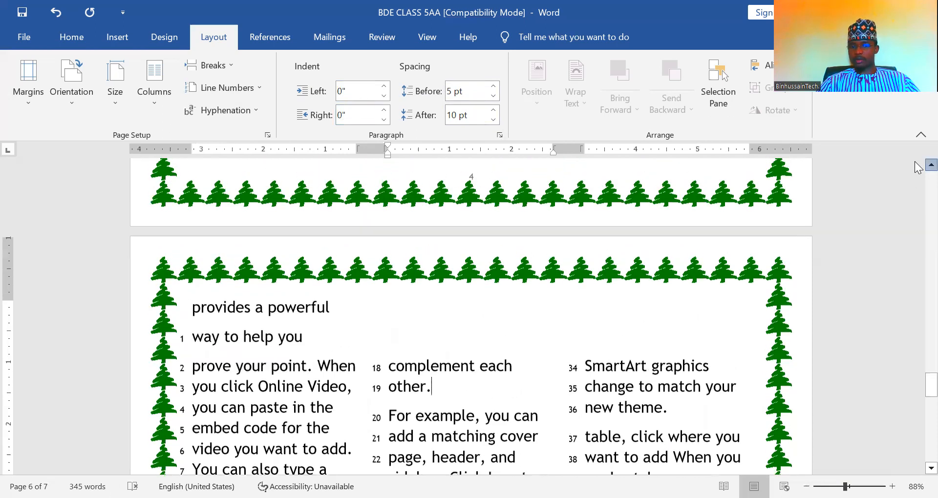
{"action": "scroll", "coordinate": [918, 168], "scroll_direction": "up", "scroll_amount": 10}
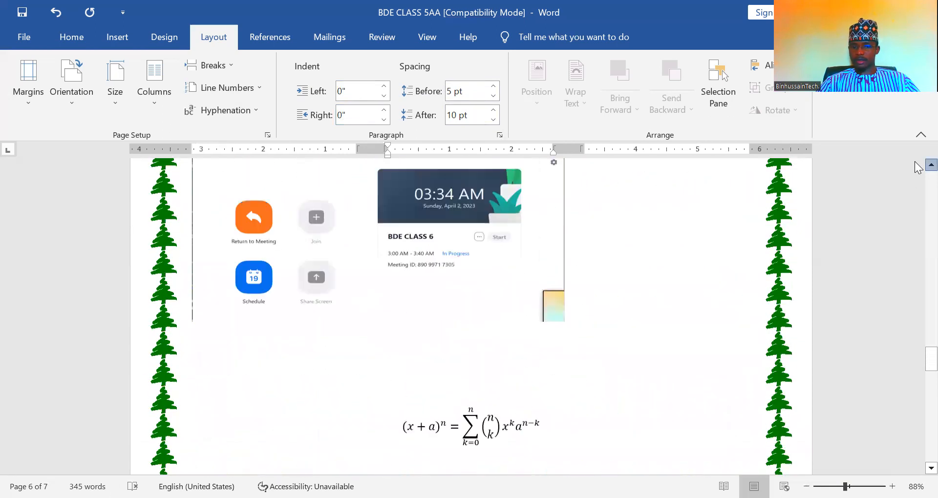
{"action": "scroll", "coordinate": [918, 167], "scroll_direction": "up", "scroll_amount": 8}
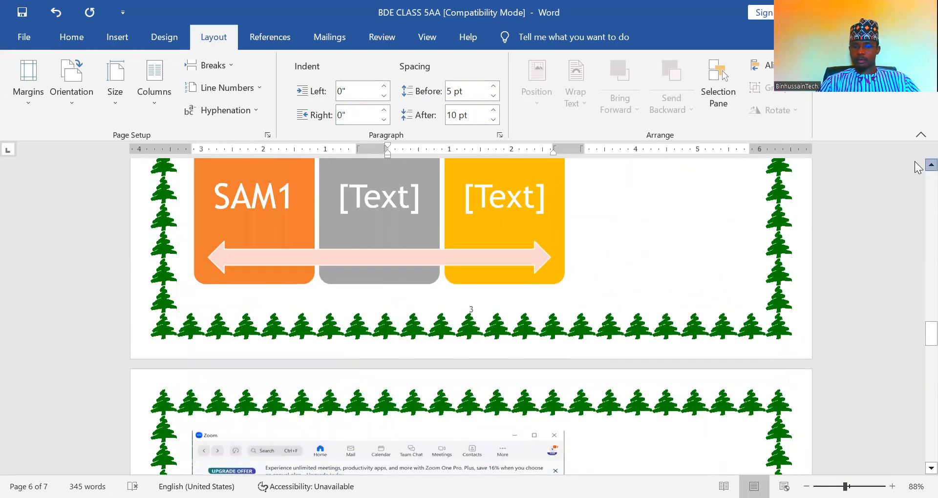
{"action": "scroll", "coordinate": [918, 167], "scroll_direction": "up", "scroll_amount": 5}
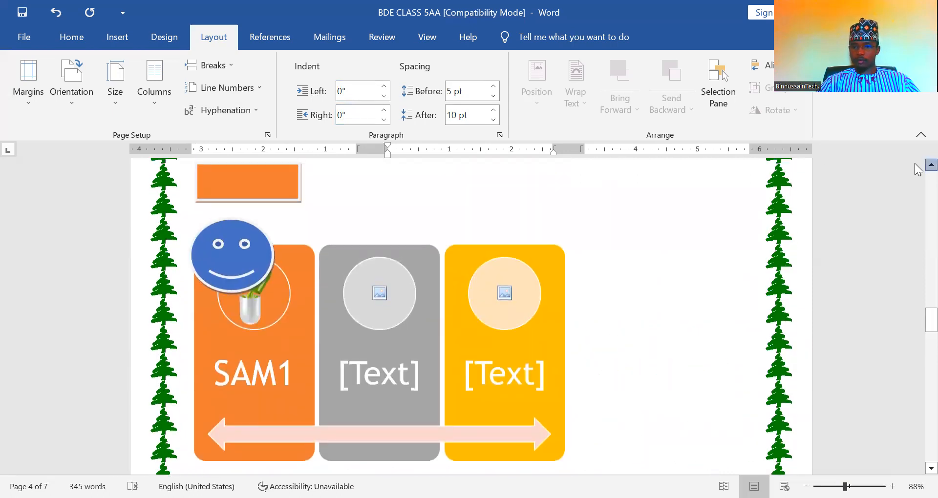
{"action": "scroll", "coordinate": [918, 170], "scroll_direction": "up", "scroll_amount": 1}
{"action": "scroll", "coordinate": [917, 168], "scroll_direction": "up", "scroll_amount": 2}
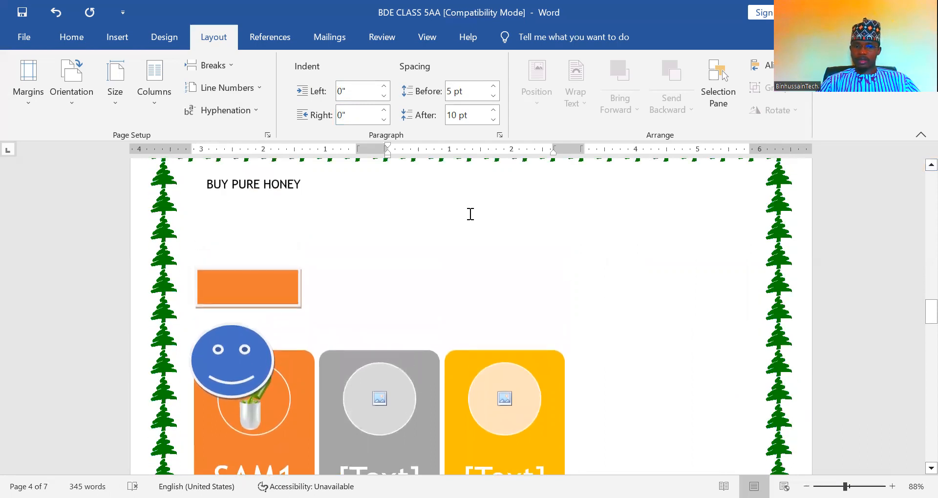
{"action": "left_click_drag", "start_coordinate": [373, 328], "coordinate": [238, 354]}
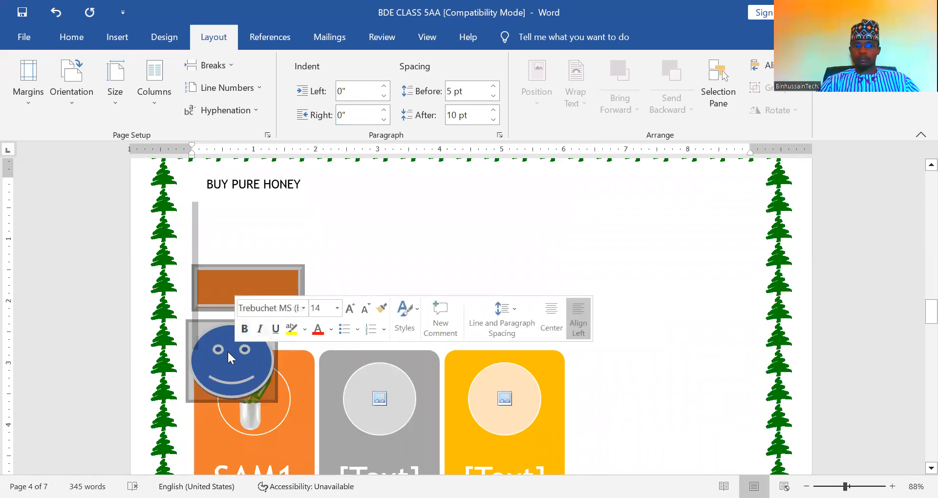
{"action": "left_click", "coordinate": [218, 282]}
{"action": "left_click_drag", "start_coordinate": [218, 283], "coordinate": [237, 234]}
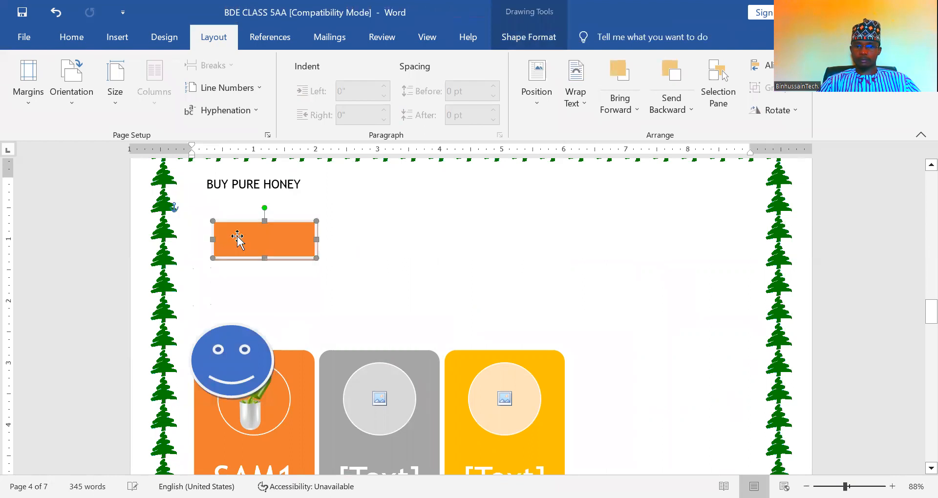
Move the blue smiley face off the SmartArt graphic to just below the orange rectangle
{"action": "left_click", "coordinate": [214, 369]}
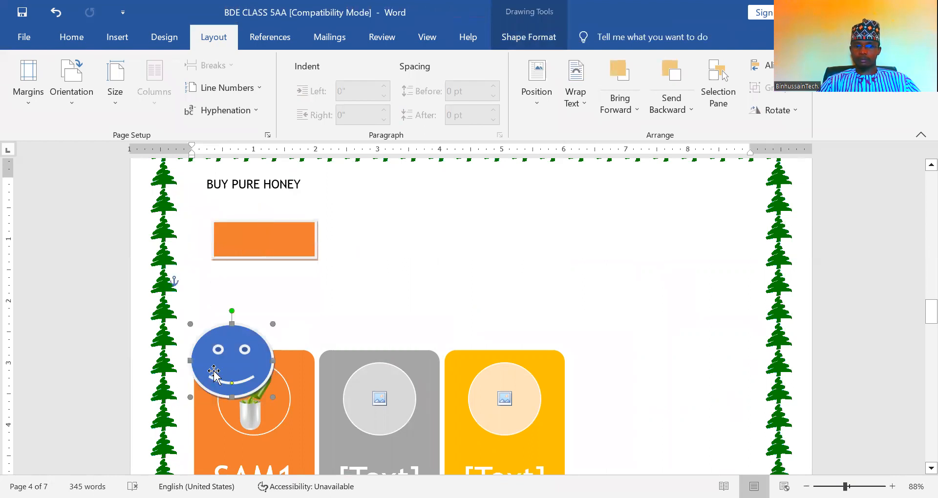
{"action": "left_click_drag", "start_coordinate": [244, 327], "coordinate": [275, 279]}
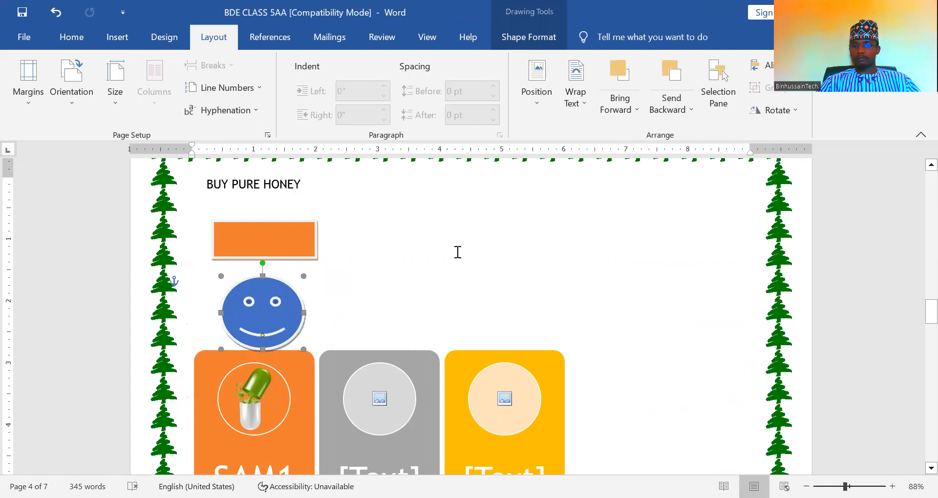
{"action": "left_click", "coordinate": [435, 278]}
Look over the position and text wrapping placements for the orange rectangle without applying one
{"action": "left_click", "coordinate": [266, 250]}
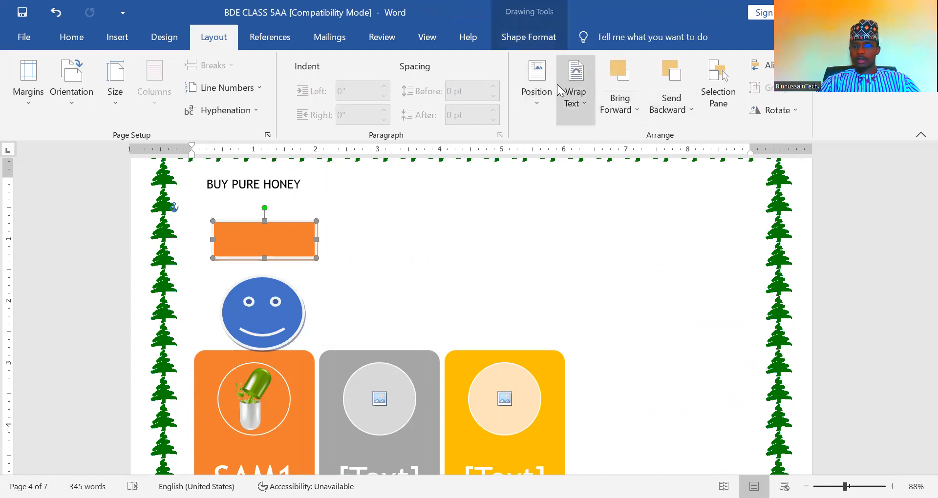
{"action": "left_click", "coordinate": [537, 108]}
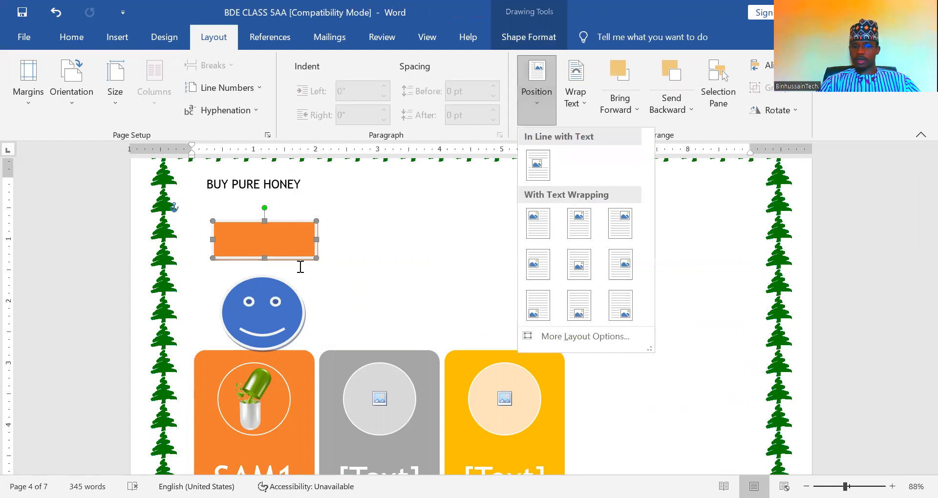
{"action": "left_click", "coordinate": [271, 217]}
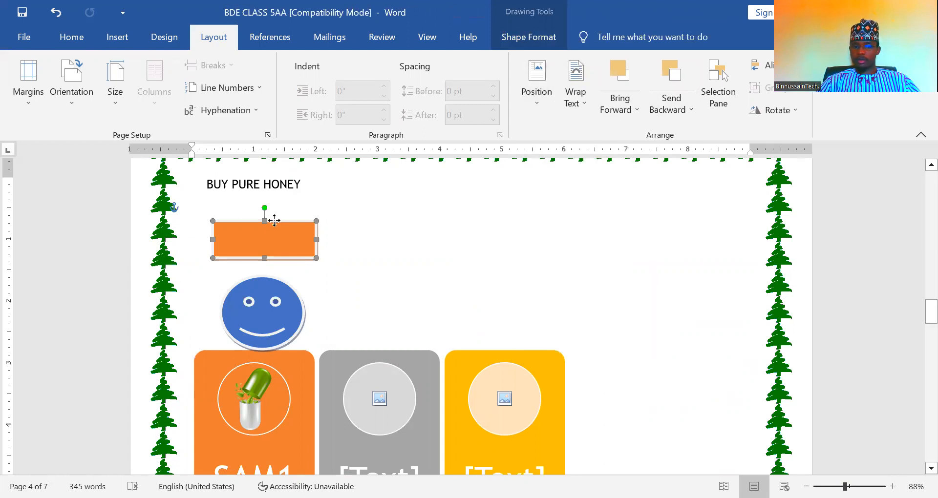
Move the blue smiley face up so that it overlaps the lower part of the orange rectangle
{"action": "left_click", "coordinate": [269, 295]}
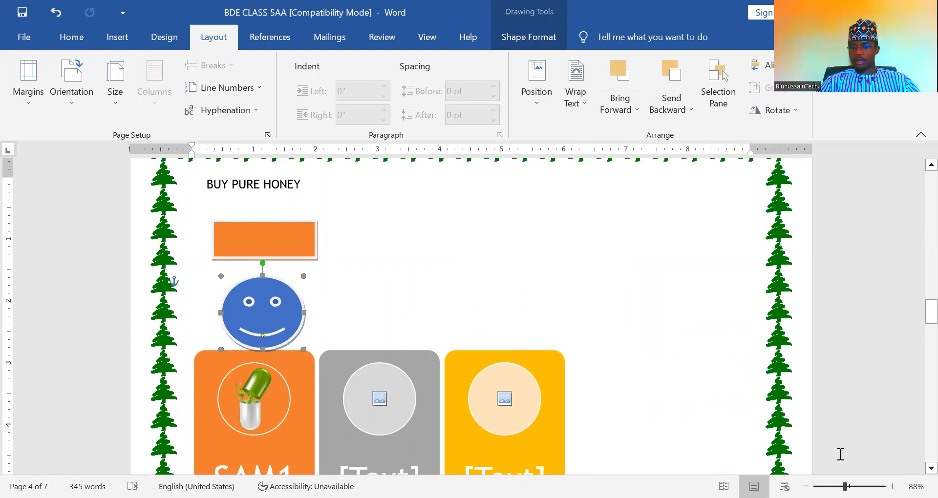
{"action": "scroll", "coordinate": [918, 468], "scroll_direction": "down", "scroll_amount": 1}
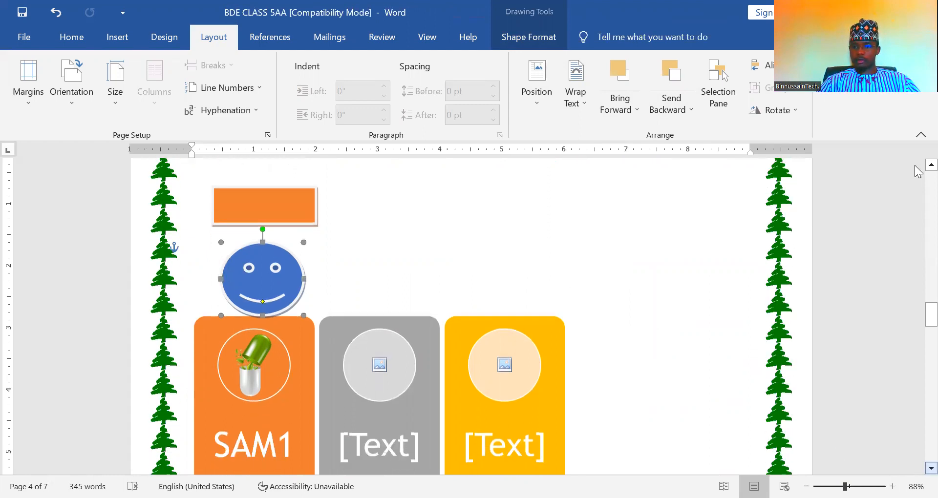
{"action": "scroll", "coordinate": [915, 166], "scroll_direction": "up", "scroll_amount": 3}
{"action": "left_click_drag", "start_coordinate": [297, 368], "coordinate": [303, 325]}
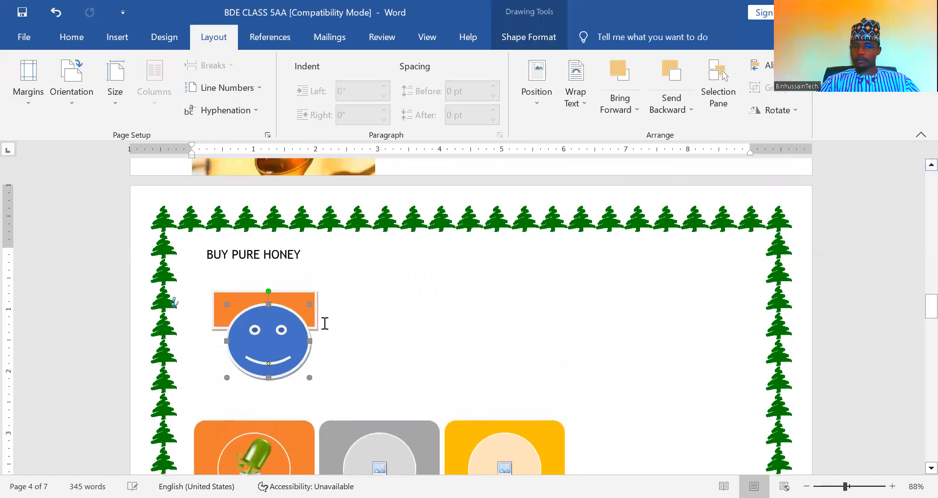
{"action": "left_click_drag", "start_coordinate": [265, 335], "coordinate": [259, 328]}
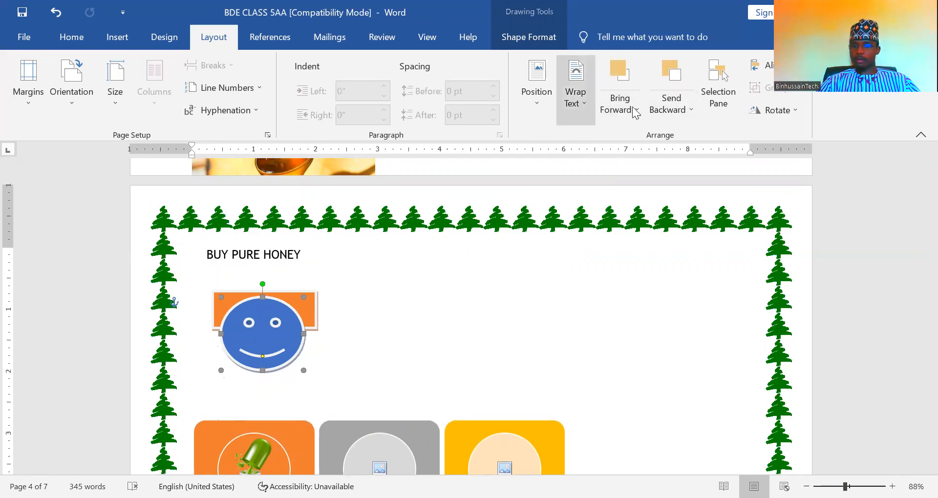
Send the blue smiley face to the back behind the orange rectangle, and bring it forward again
{"action": "left_click", "coordinate": [668, 108]}
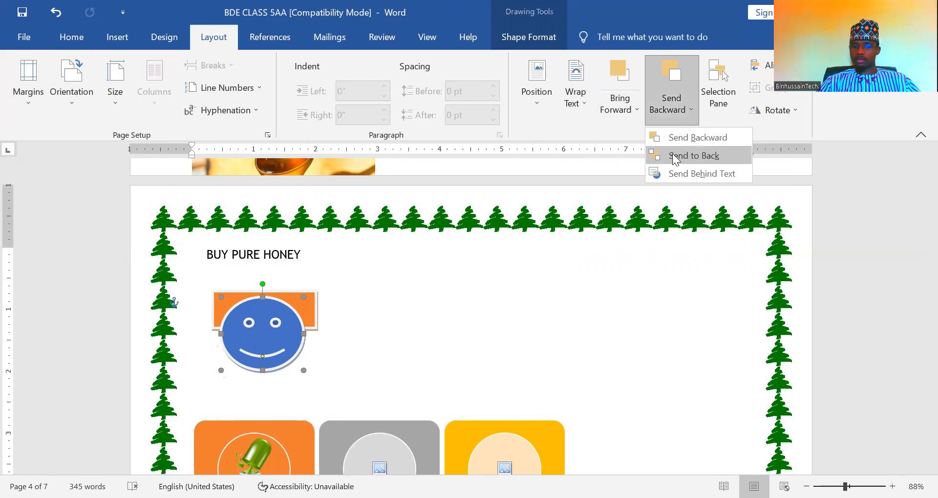
{"action": "left_click", "coordinate": [672, 154]}
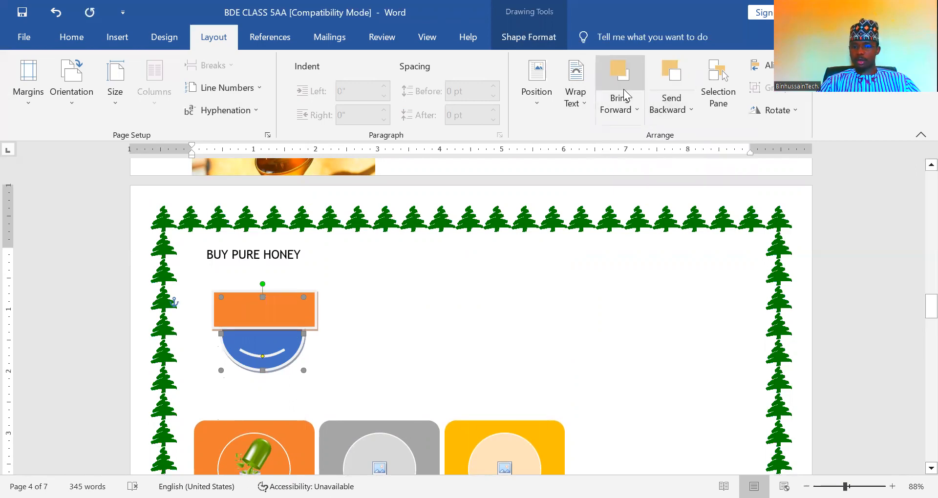
{"action": "left_click", "coordinate": [630, 106]}
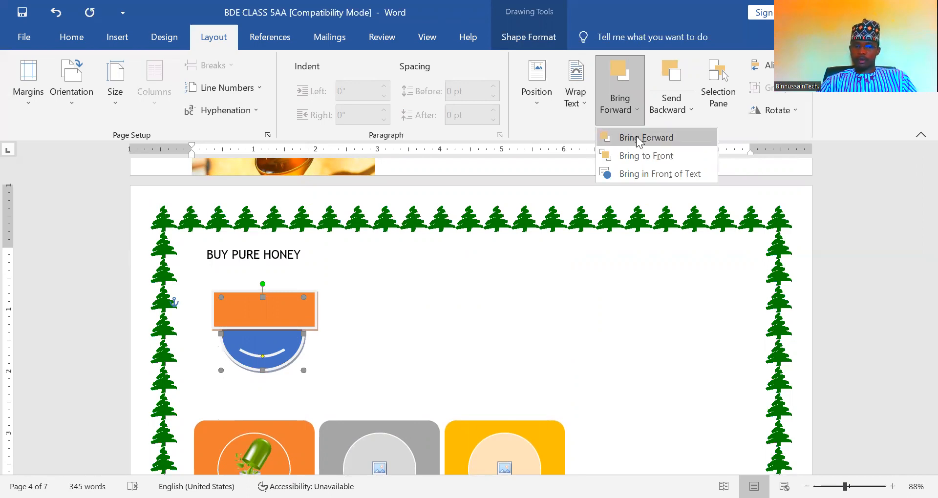
{"action": "left_click", "coordinate": [636, 136]}
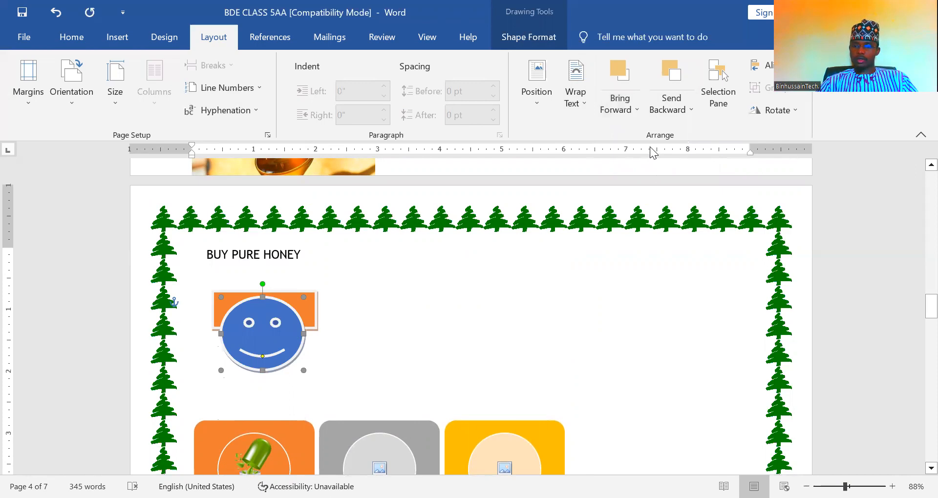
Move the blue smiley face sideways so that it overlaps the right end of the orange rectangle
{"action": "left_click", "coordinate": [336, 378]}
{"action": "mouse_move", "coordinate": [267, 337]}
{"action": "left_mouse_down"}
{"action": "mouse_move", "coordinate": [245, 317]}
{"action": "mouse_move", "coordinate": [250, 304]}
{"action": "left_mouse_up"}
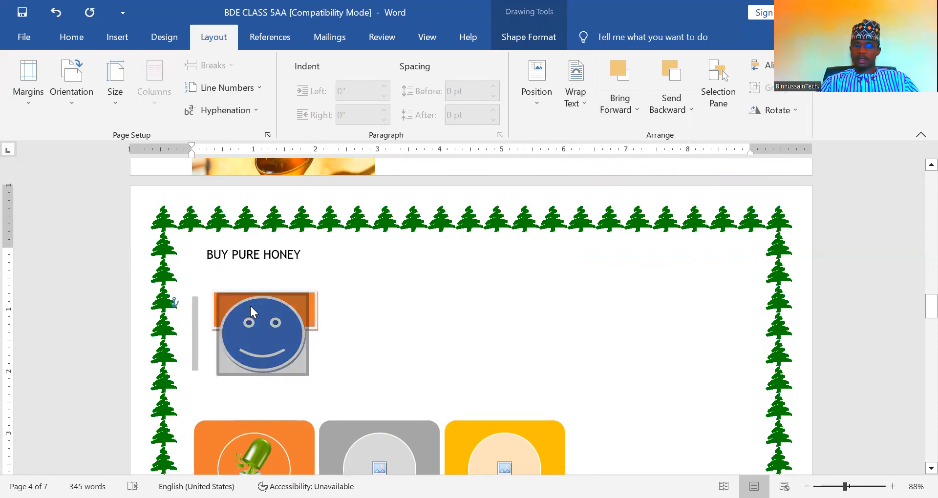
{"action": "left_click_drag", "start_coordinate": [358, 366], "coordinate": [254, 284]}
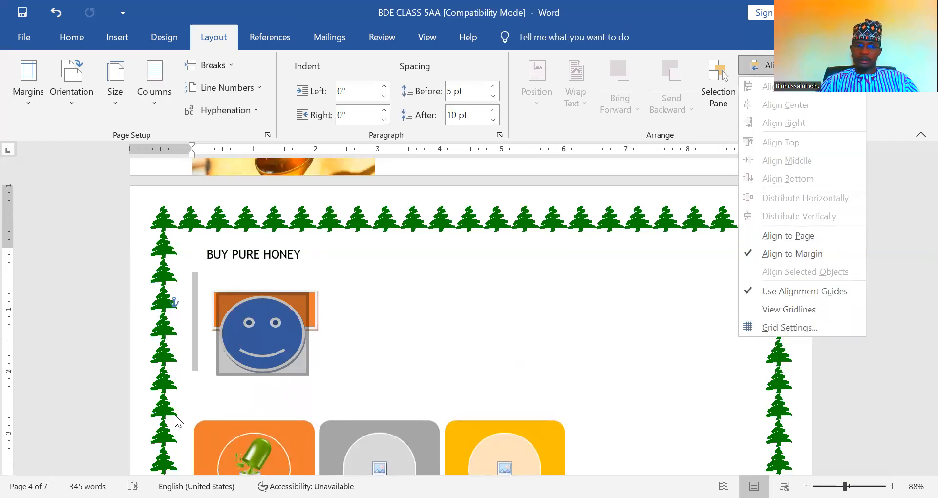
{"action": "left_click", "coordinate": [220, 354]}
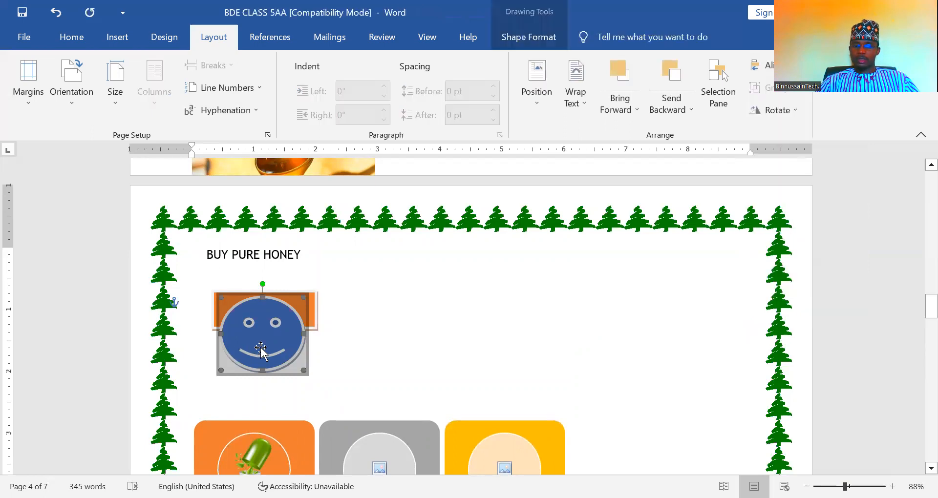
{"action": "left_click_drag", "start_coordinate": [332, 341], "coordinate": [335, 341]}
{"action": "left_click_drag", "start_coordinate": [365, 373], "coordinate": [213, 286]}
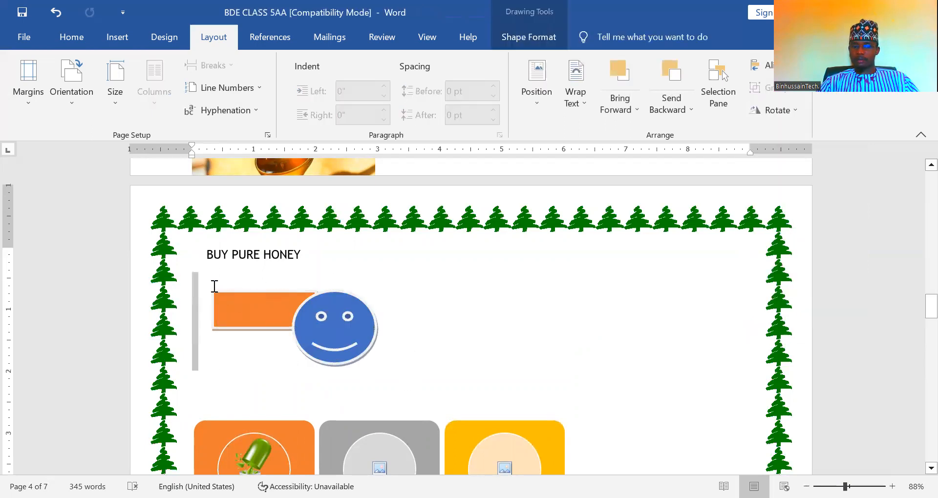
{"action": "left_click", "coordinate": [215, 318]}
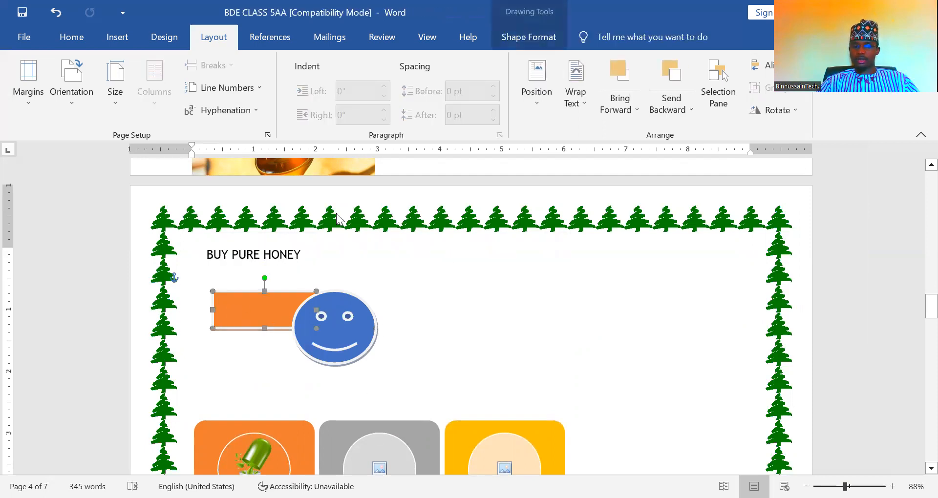
Move the honey picture from the bottom of the preceding page to beside the blue smiley face on page 4
{"action": "scroll", "coordinate": [918, 169], "scroll_direction": "up", "scroll_amount": 4}
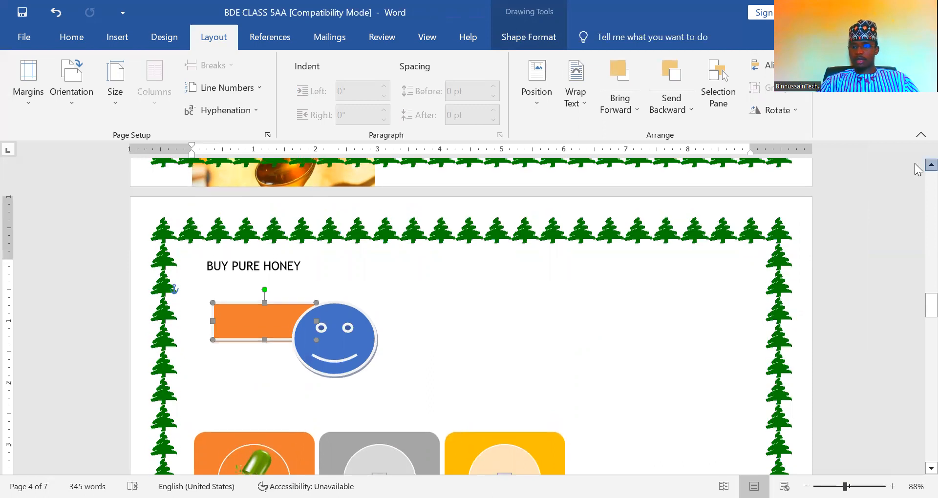
{"action": "scroll", "coordinate": [917, 169], "scroll_direction": "up", "scroll_amount": 3}
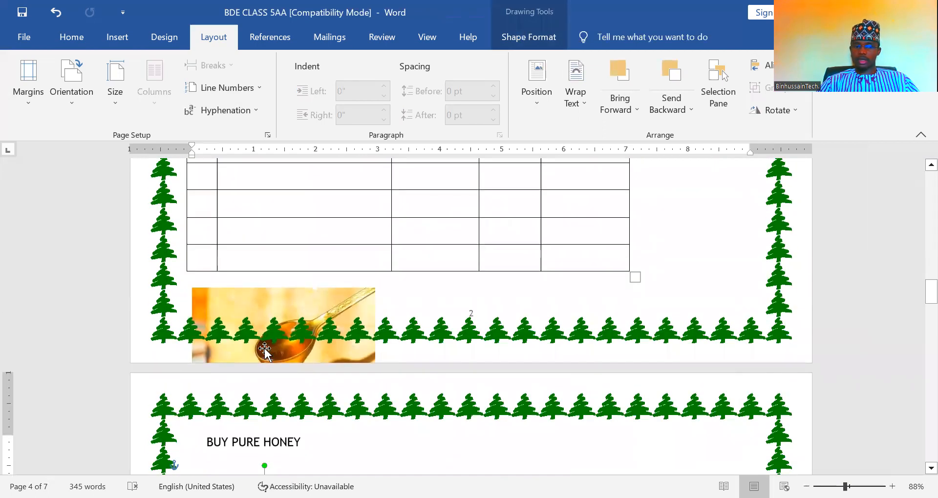
{"action": "left_click_drag", "start_coordinate": [264, 349], "coordinate": [508, 432]}
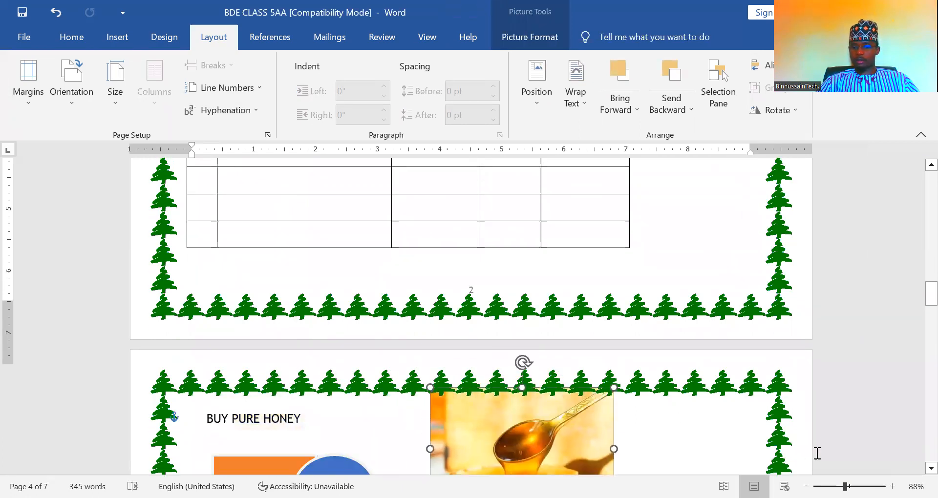
{"action": "scroll", "coordinate": [817, 454], "scroll_direction": "down", "scroll_amount": 5}
{"action": "left_click_drag", "start_coordinate": [534, 242], "coordinate": [509, 273]}
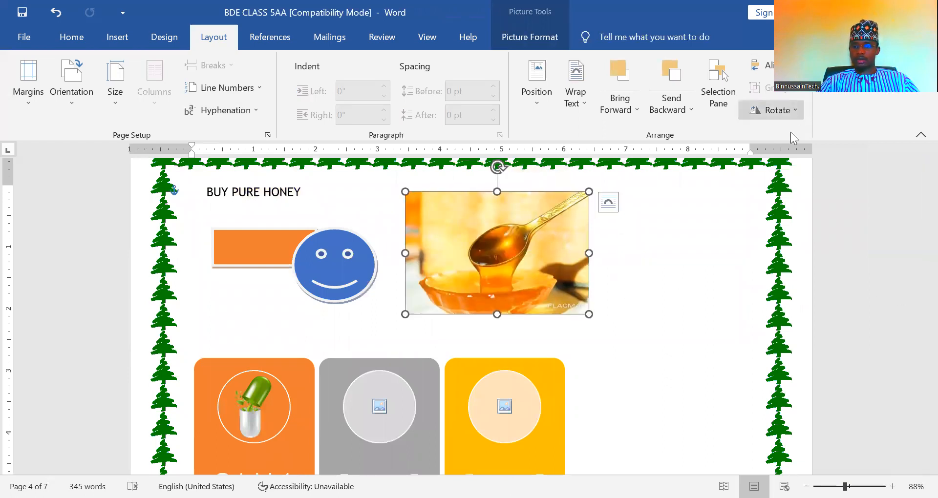
Flip the honey picture on page 4 horizontally and deselect it
{"action": "left_click", "coordinate": [789, 111]}
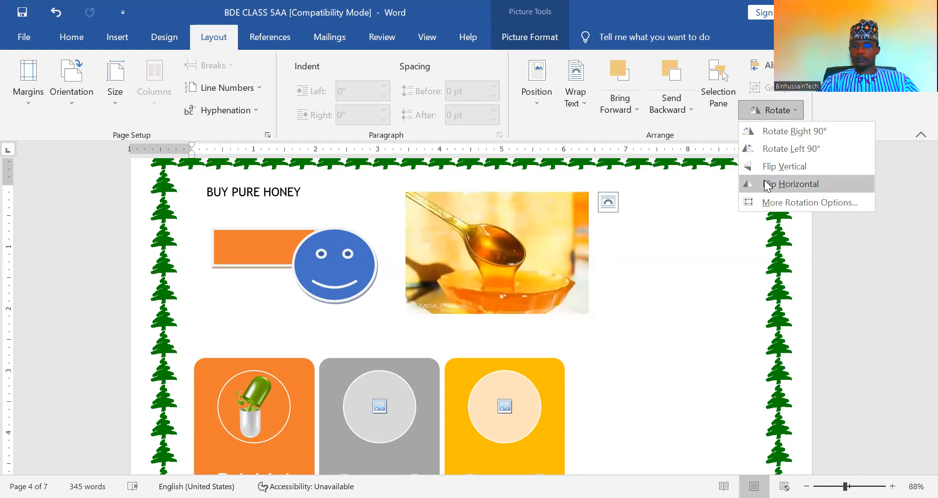
{"action": "key", "text": "Return"}
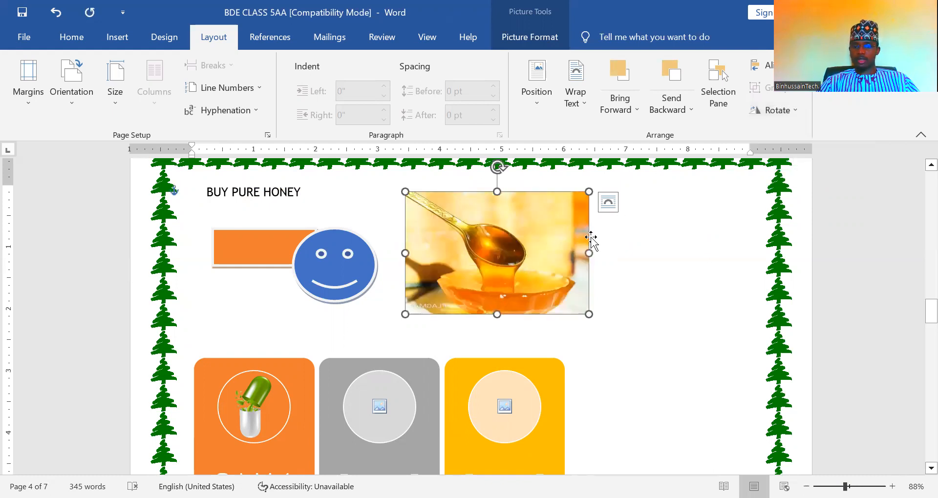
{"action": "left_click", "coordinate": [610, 289]}
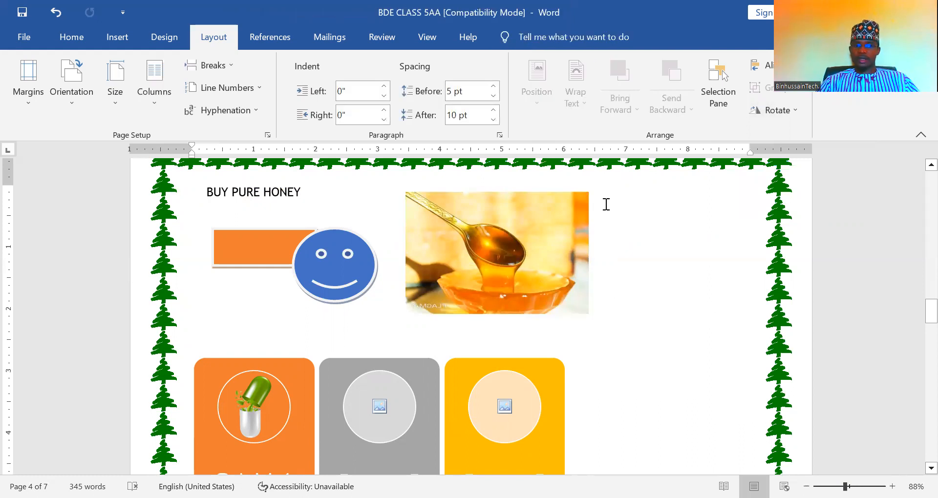
Look over the table of contents layouts, citation insertion options and bibliography styles without applying any
{"action": "left_click", "coordinate": [294, 41]}
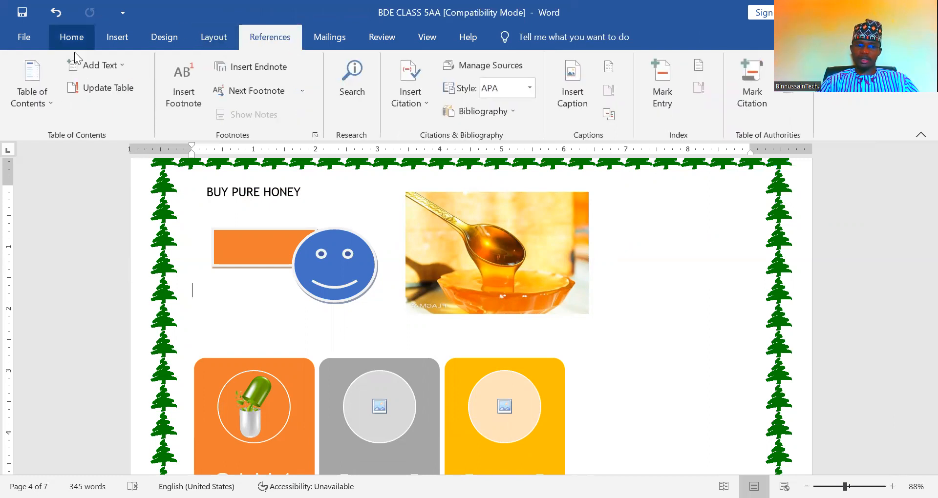
{"action": "left_click", "coordinate": [49, 105]}
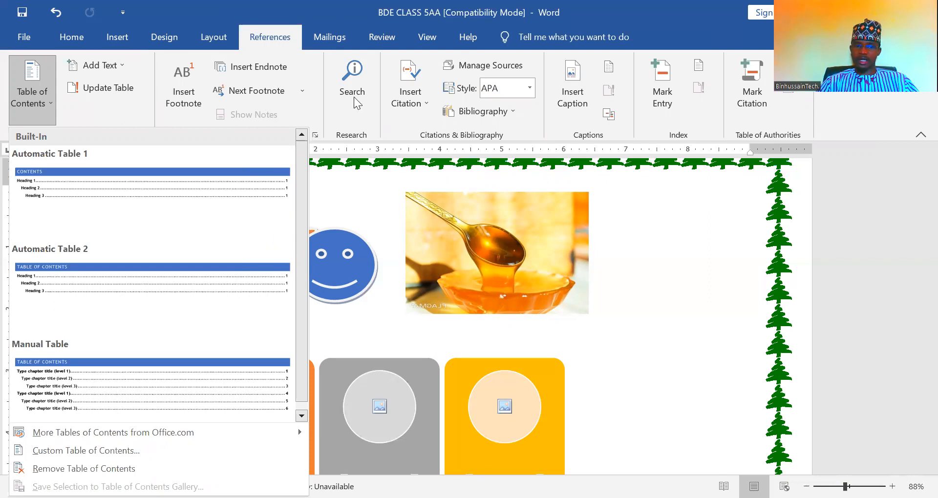
{"action": "left_click", "coordinate": [425, 107]}
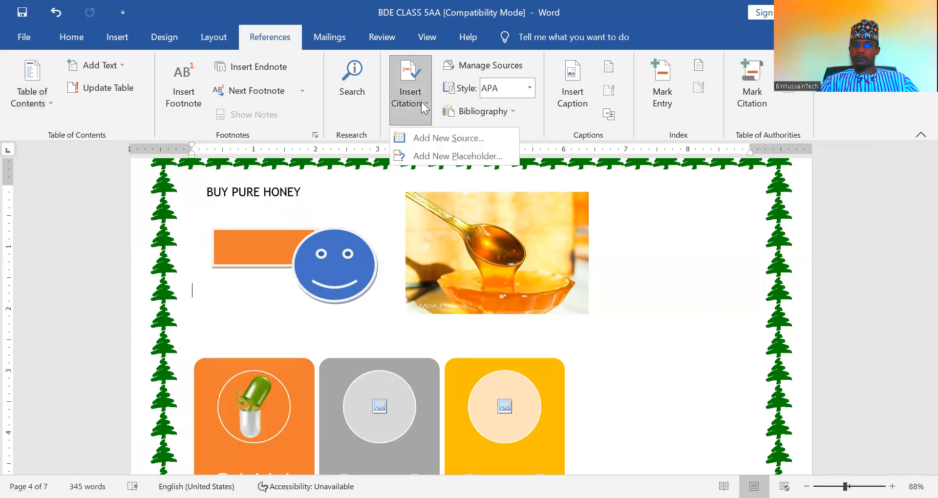
{"action": "left_click", "coordinate": [528, 93]}
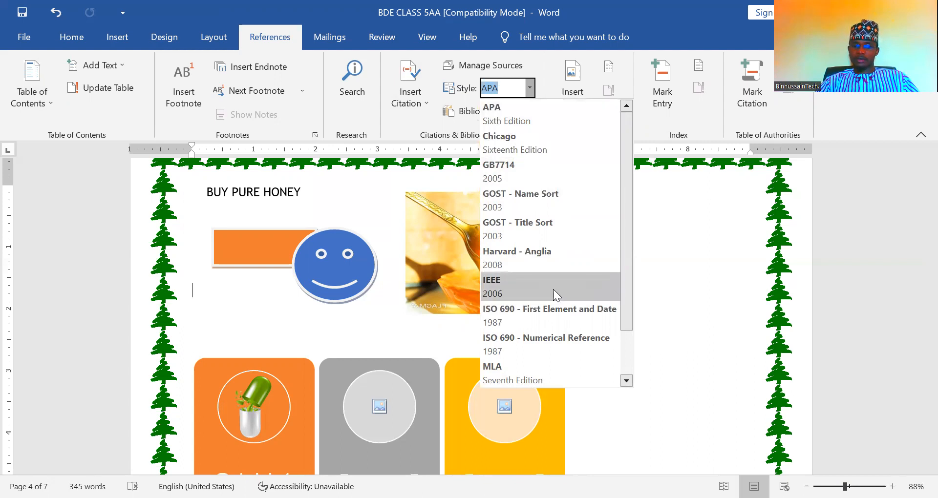
{"action": "left_click", "coordinate": [674, 319]}
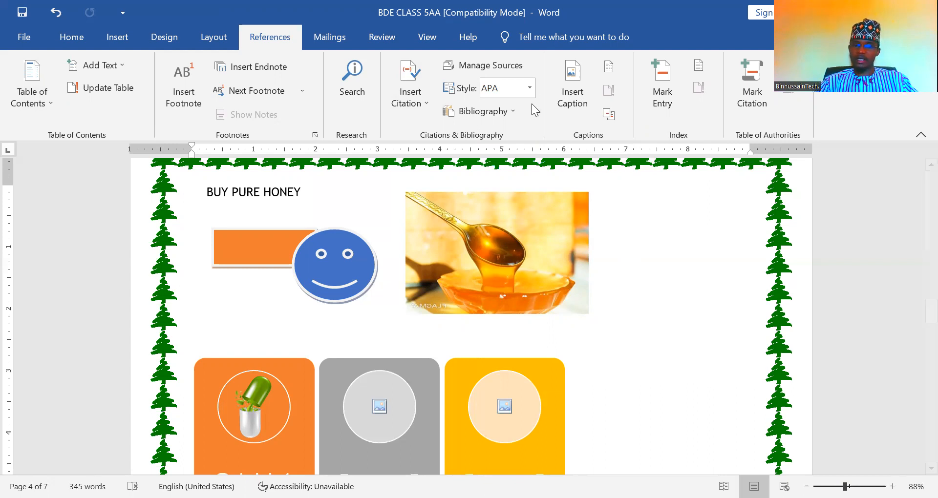
{"action": "left_click", "coordinate": [531, 88]}
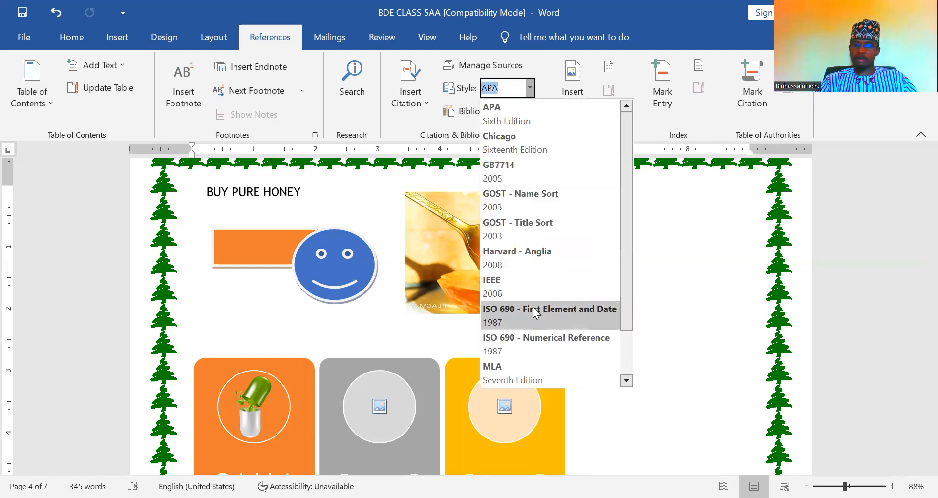
{"action": "left_click", "coordinate": [712, 235]}
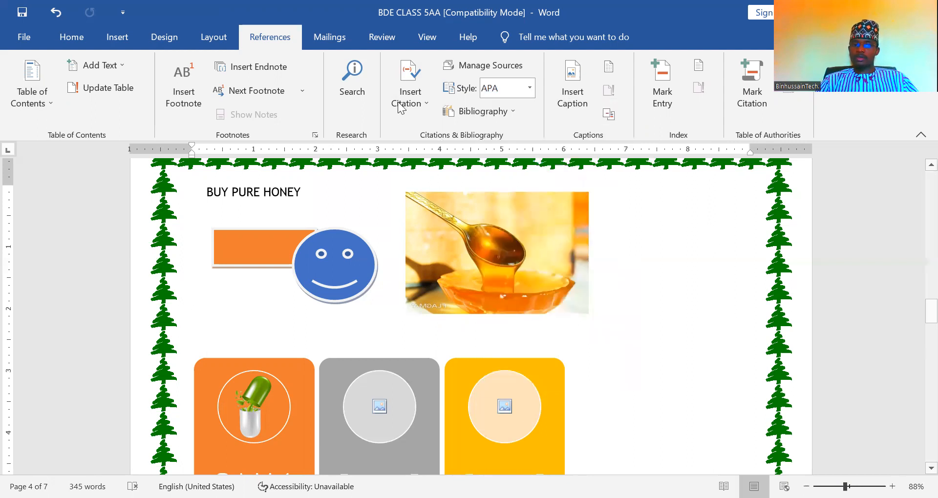
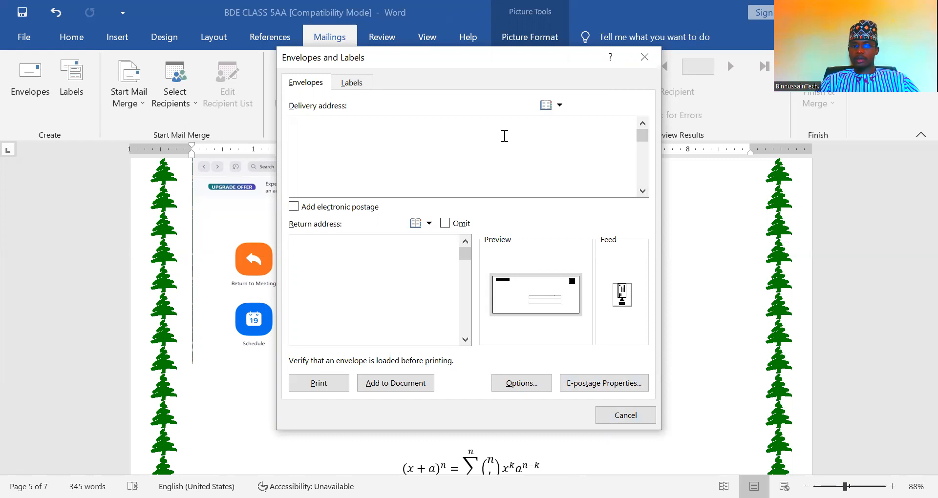
Examine the envelope address fields and the label printing settings, closing each without creating an envelope or label
{"action": "left_click", "coordinate": [504, 137]}
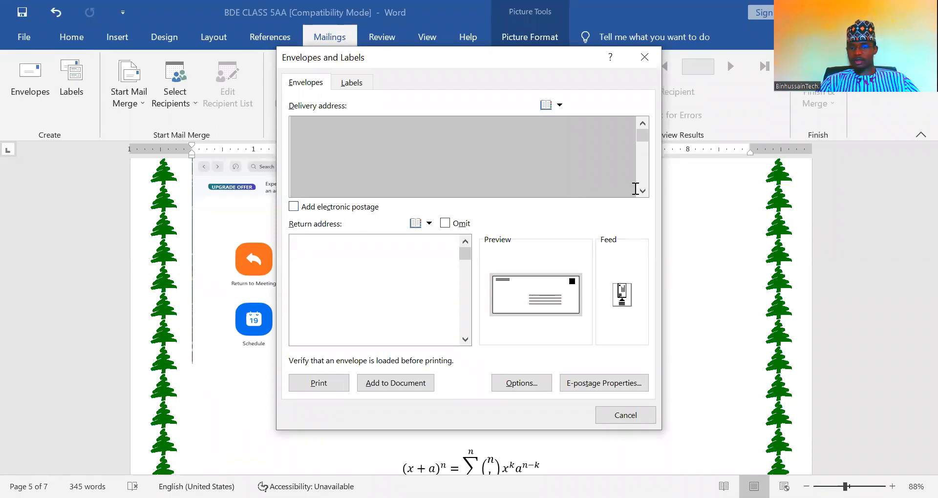
{"action": "left_click", "coordinate": [643, 190]}
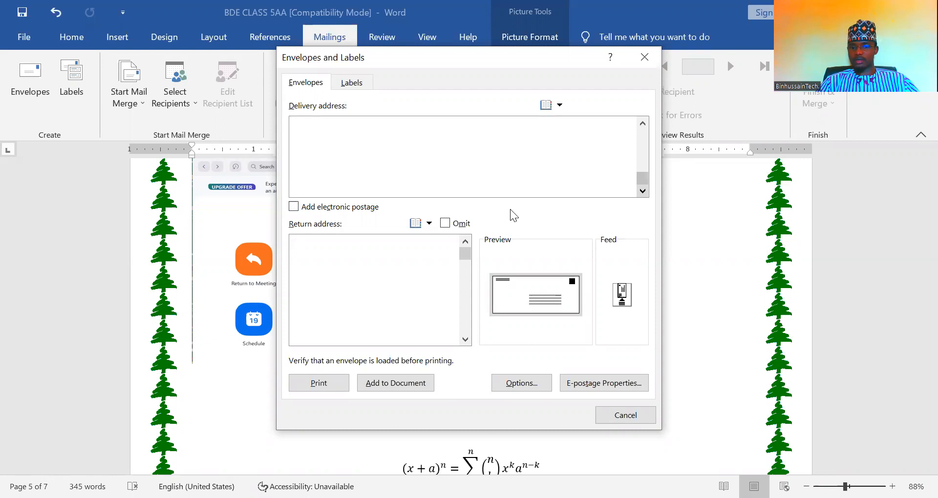
{"action": "left_click", "coordinate": [407, 305]}
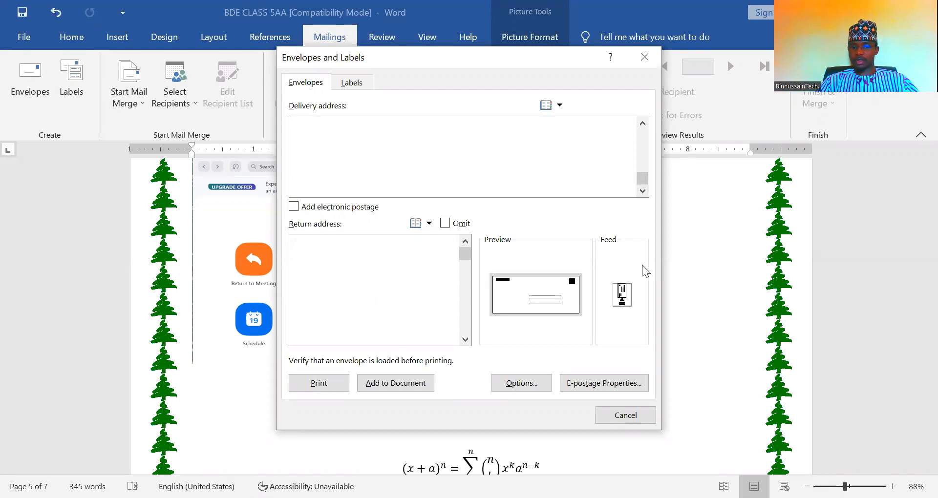
{"action": "left_click", "coordinate": [646, 63]}
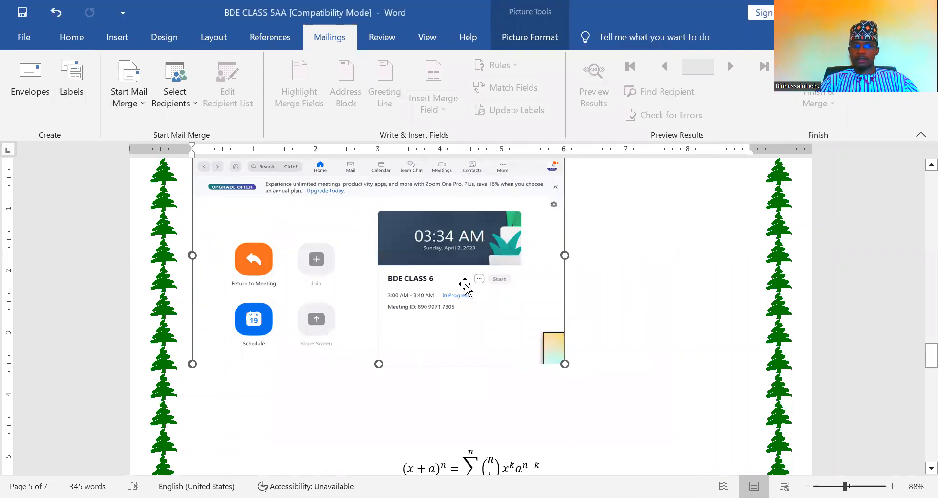
{"action": "left_click", "coordinate": [654, 313]}
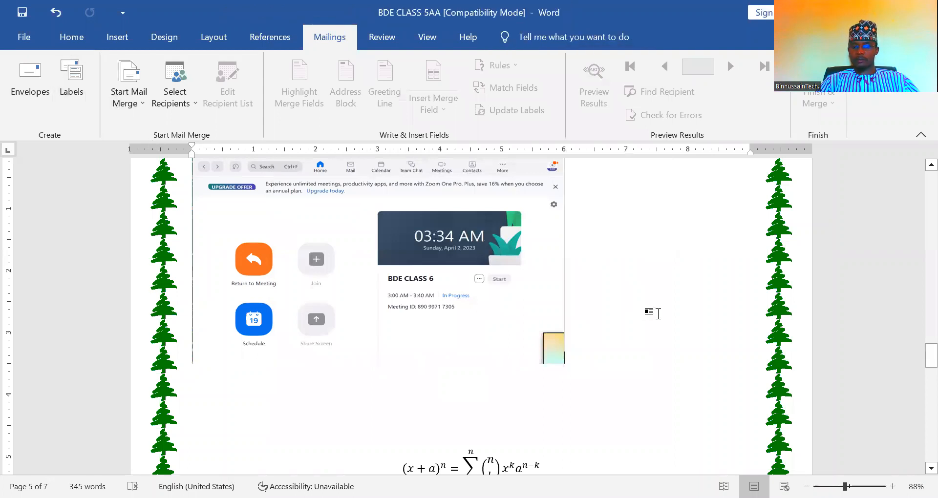
{"action": "left_click", "coordinate": [85, 107]}
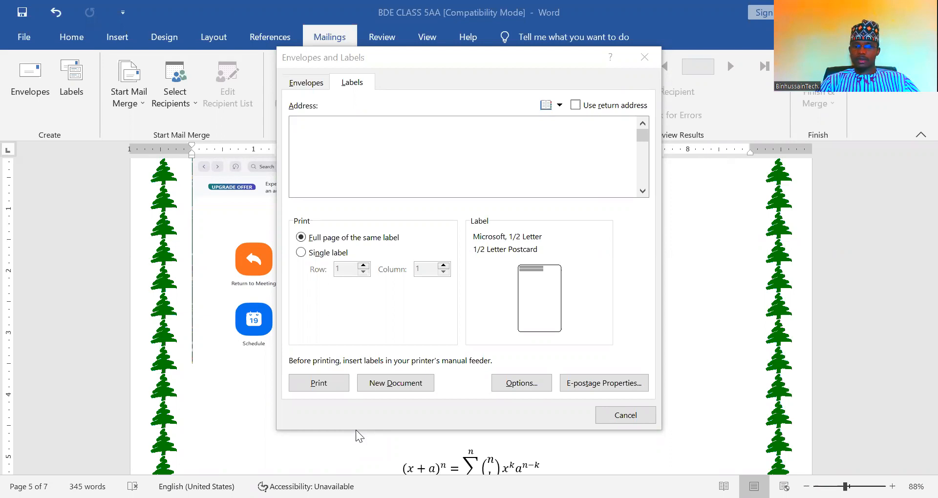
{"action": "left_click", "coordinate": [642, 64]}
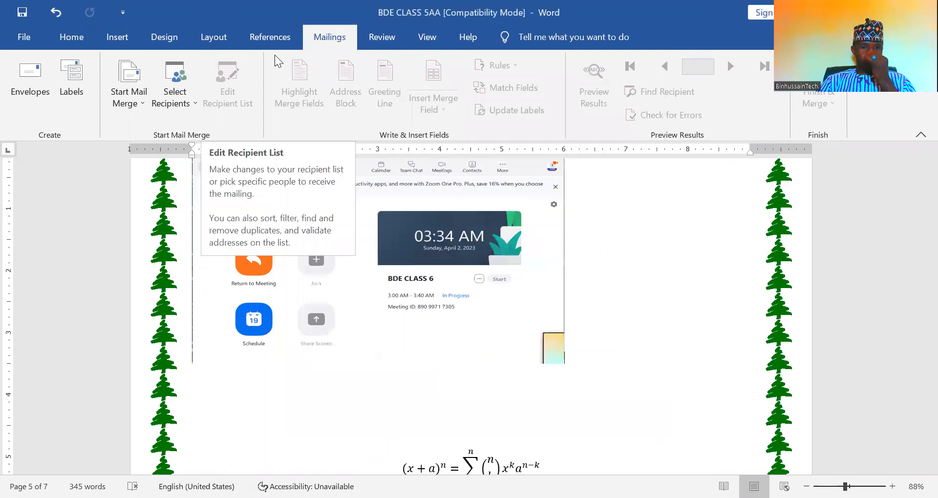
Look over the mail merge document types and recipient list sources, and display the review tools
{"action": "left_click", "coordinate": [141, 103]}
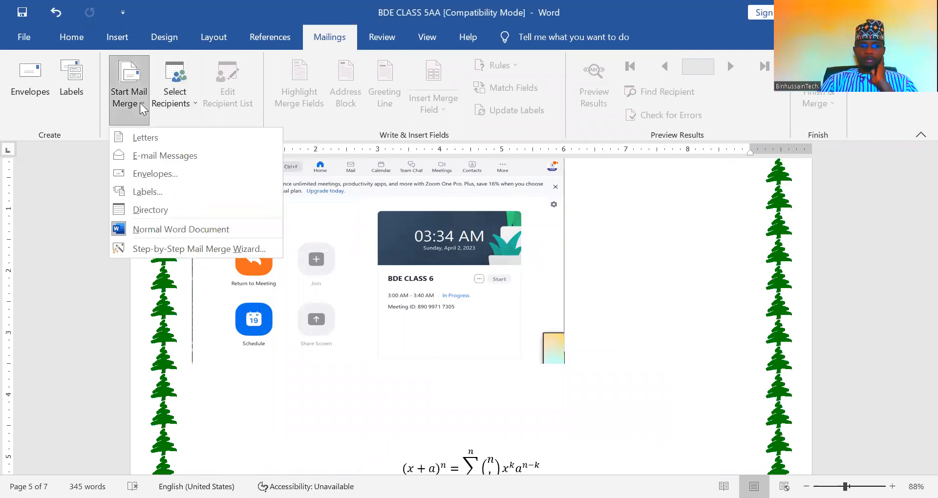
{"action": "left_click", "coordinate": [191, 105]}
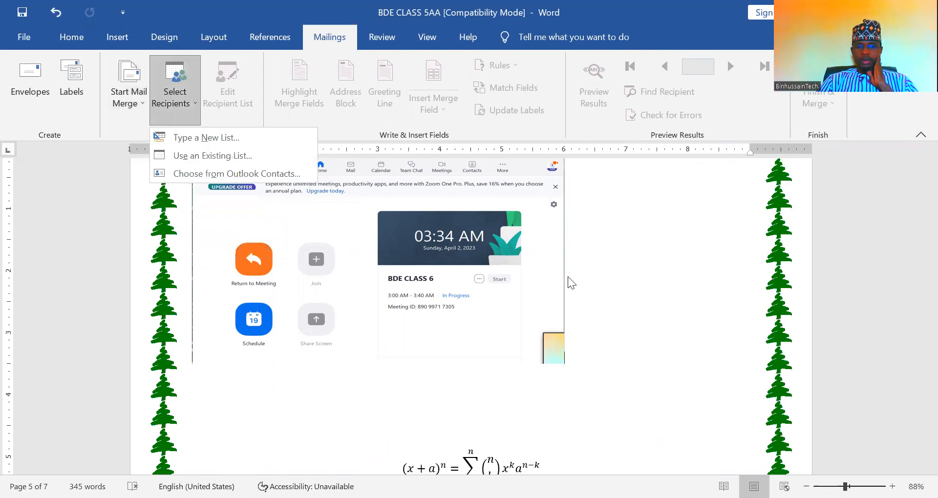
{"action": "left_click", "coordinate": [351, 90]}
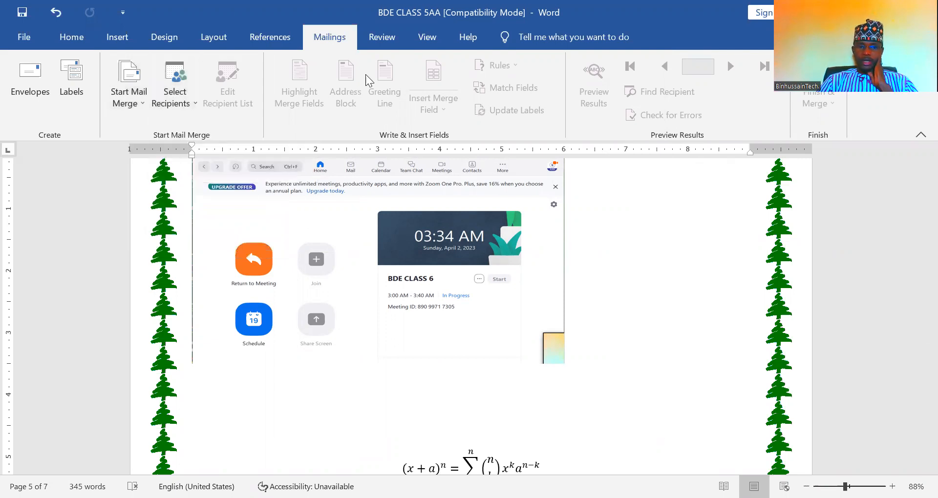
{"action": "left_click", "coordinate": [378, 39]}
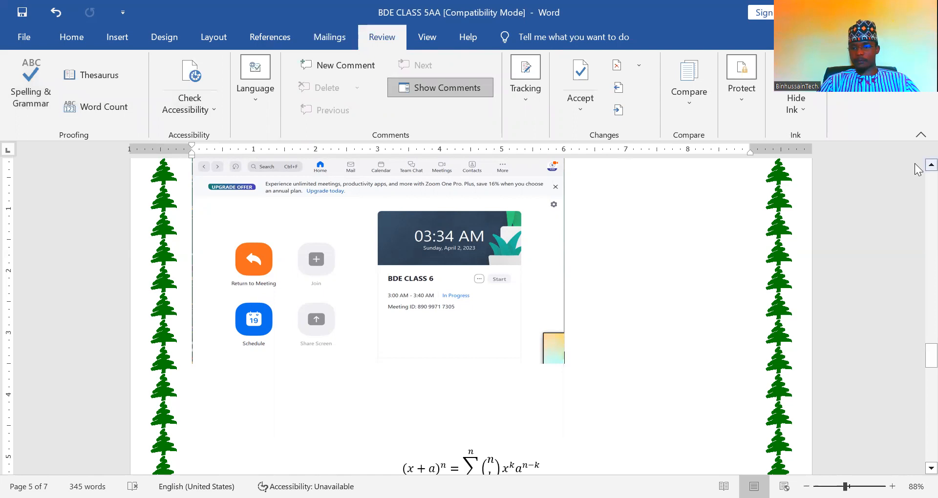
Spell-check the line "Asdf jhddtdys has ffdajgs", ignoring all occurrences of its flagged words, and continue checking the rest of the document
{"action": "scroll", "coordinate": [917, 169], "scroll_direction": "up", "scroll_amount": 5}
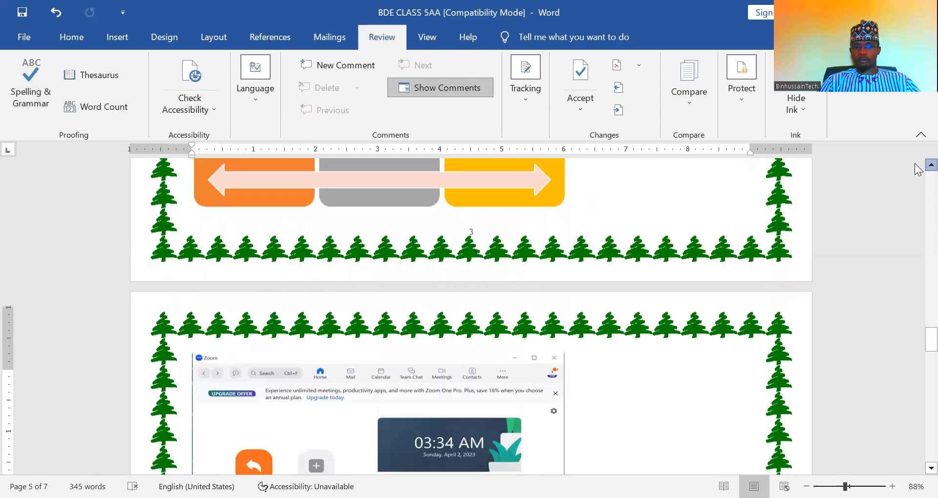
{"action": "scroll", "coordinate": [917, 168], "scroll_direction": "up", "scroll_amount": 10}
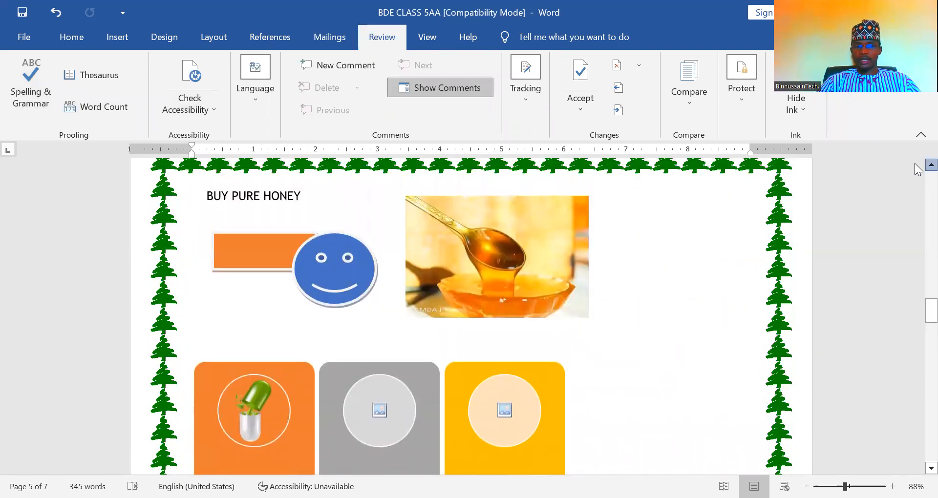
{"action": "scroll", "coordinate": [917, 169], "scroll_direction": "up", "scroll_amount": 8}
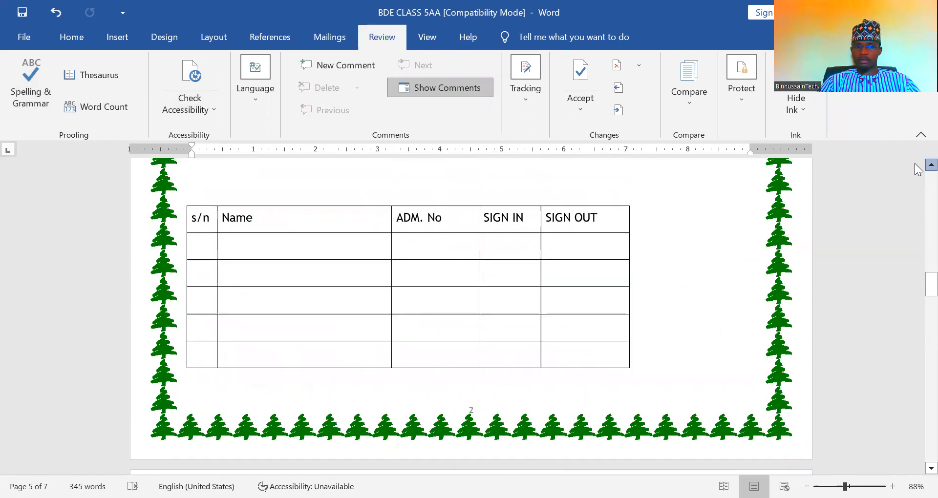
{"action": "scroll", "coordinate": [917, 169], "scroll_direction": "up", "scroll_amount": 6}
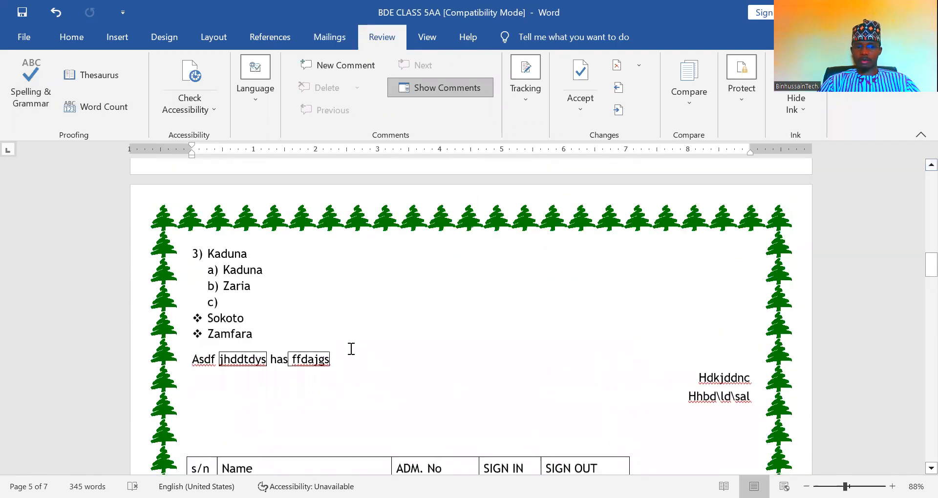
{"action": "left_click_drag", "start_coordinate": [272, 347], "coordinate": [333, 359]}
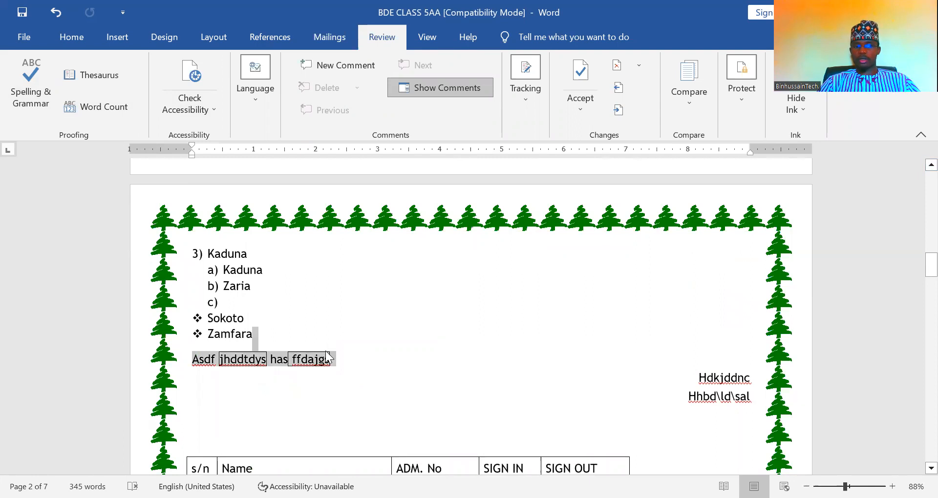
{"action": "left_click", "coordinate": [42, 105]}
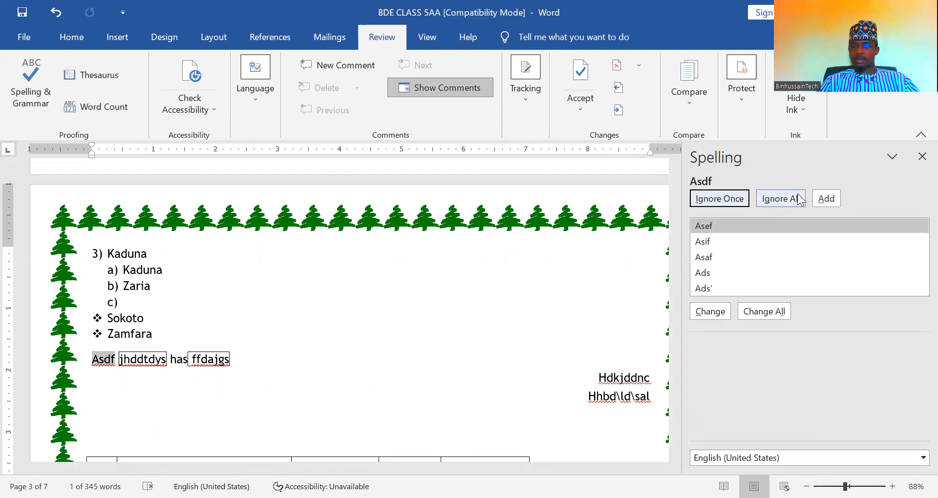
{"action": "left_click", "coordinate": [782, 200]}
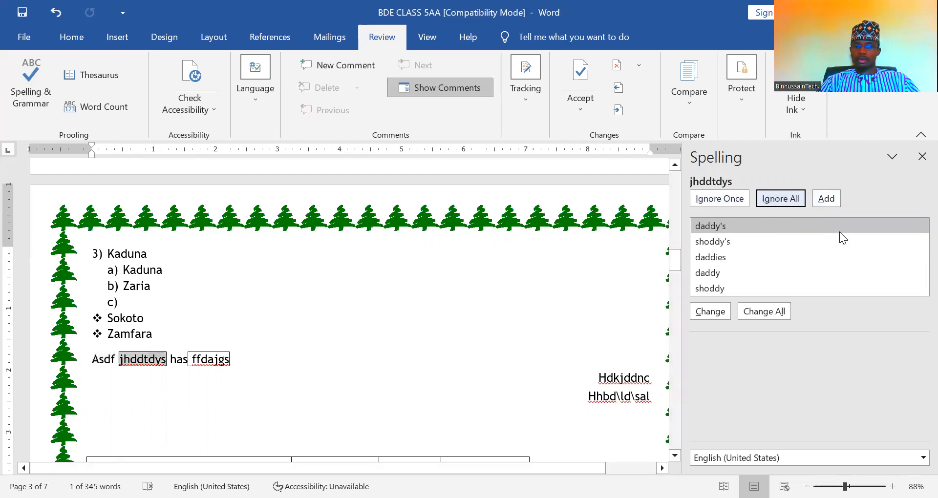
{"action": "left_click", "coordinate": [787, 199]}
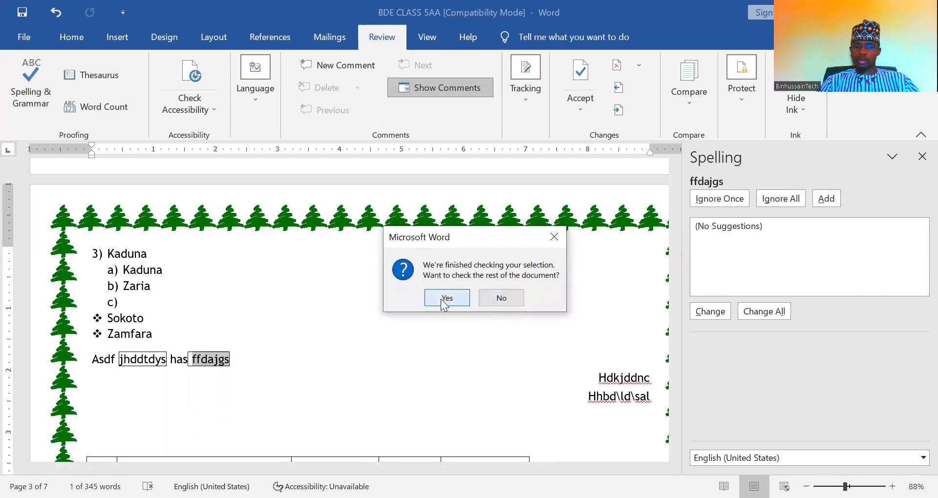
{"action": "left_click", "coordinate": [445, 299]}
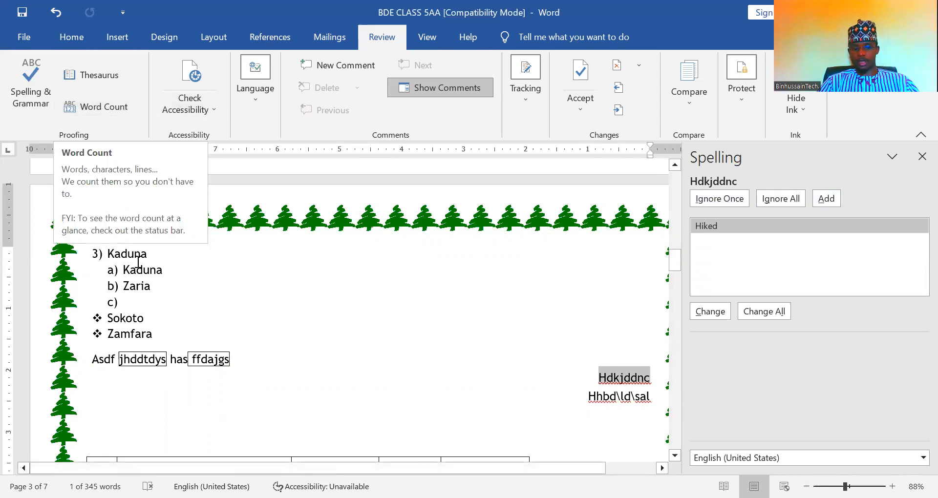
View the word count statistics for the entire document and look up the selected text in the thesaurus, closing both results
{"action": "left_click", "coordinate": [138, 262]}
{"action": "key", "text": "ctrl+a"}
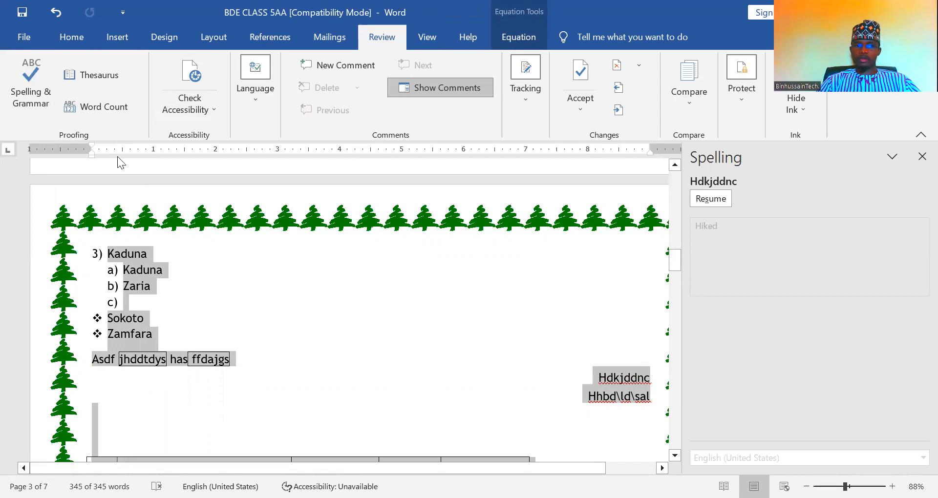
{"action": "left_click", "coordinate": [87, 111]}
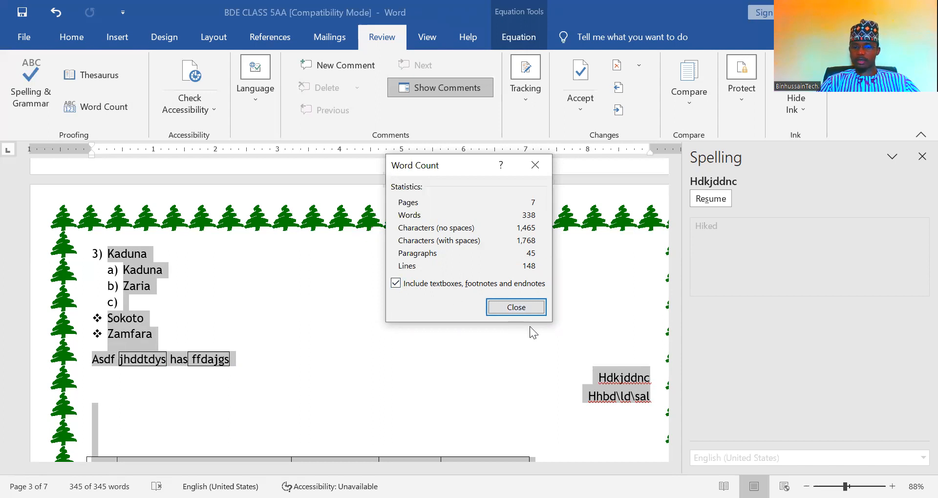
{"action": "left_click", "coordinate": [508, 311]}
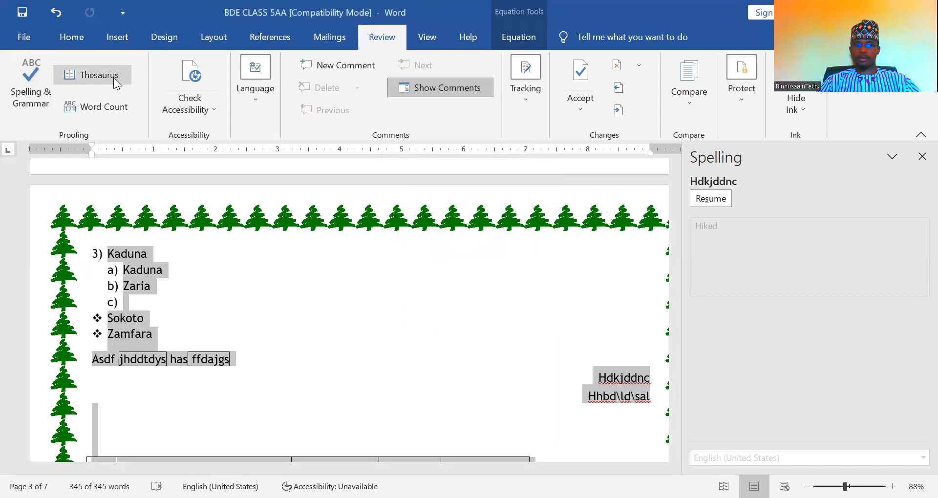
{"action": "left_click", "coordinate": [98, 75]}
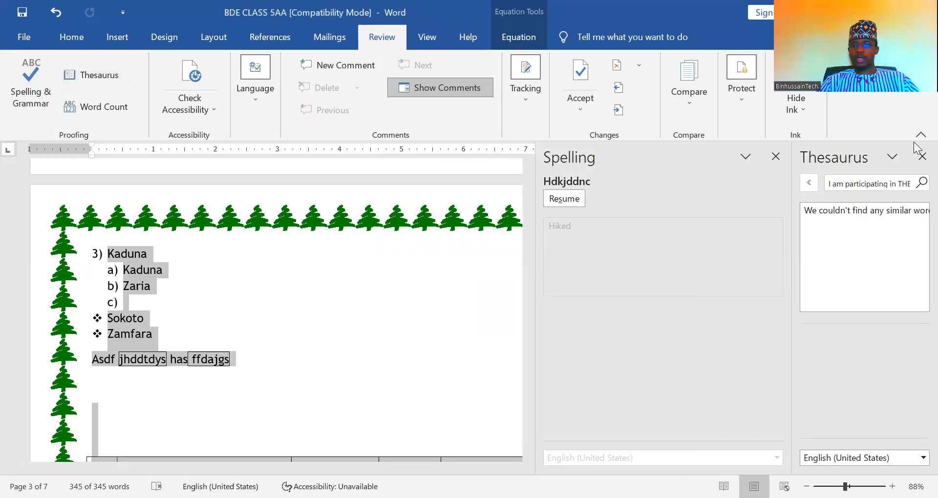
{"action": "left_click", "coordinate": [921, 156]}
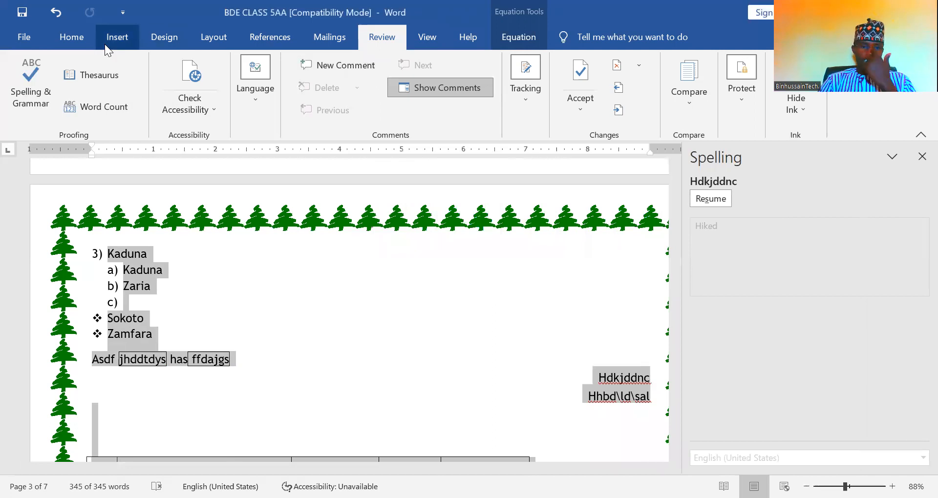
Look over the accessibility checking and document translation options without applying any
{"action": "left_click", "coordinate": [217, 109]}
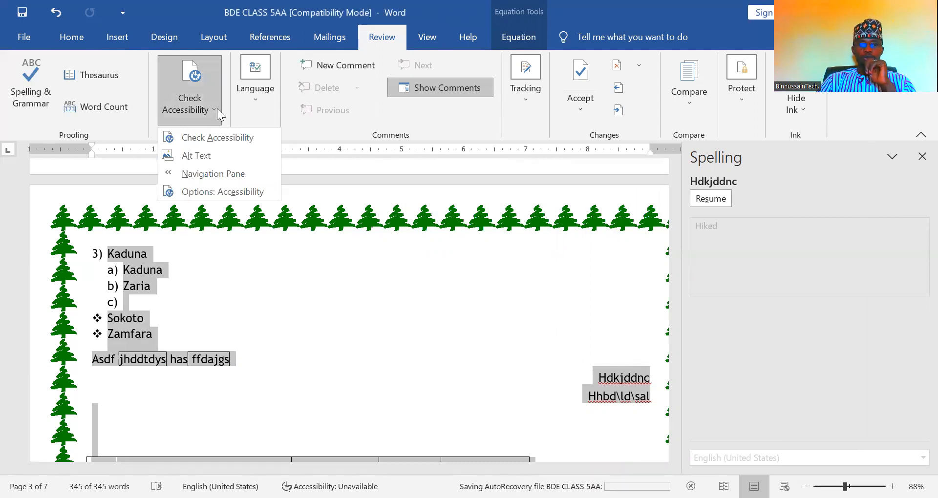
{"action": "left_click", "coordinate": [256, 111]}
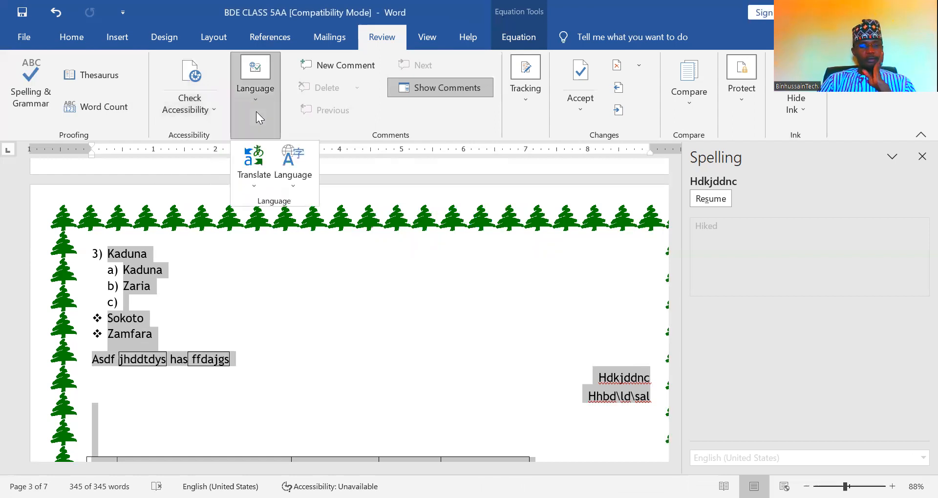
{"action": "left_click", "coordinate": [257, 187]}
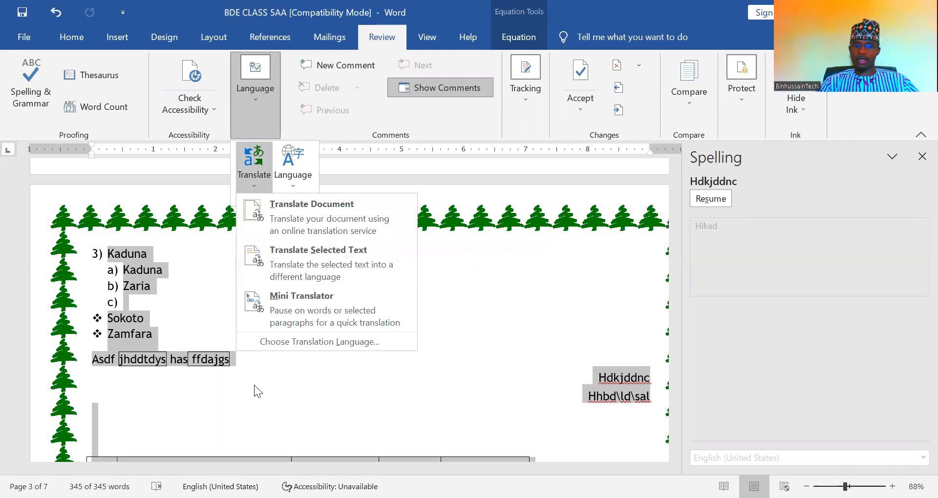
{"action": "left_click", "coordinate": [262, 116]}
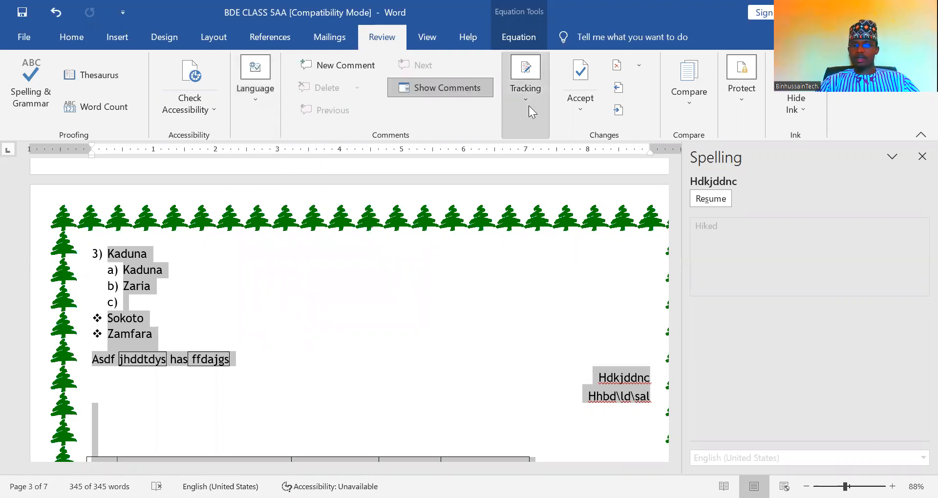
Look over the change tracking, document comparison and editing protection options, leaving the whole document selected
{"action": "left_click", "coordinate": [543, 105]}
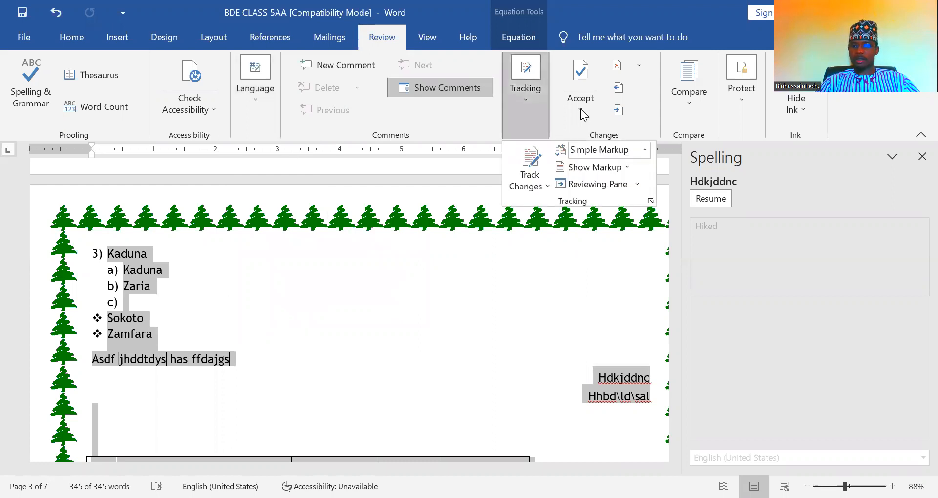
{"action": "left_click", "coordinate": [699, 113]}
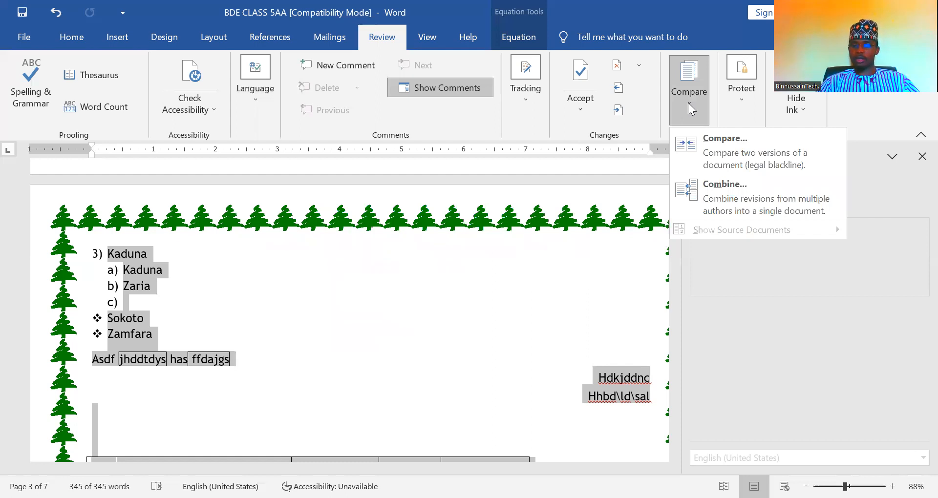
{"action": "left_click", "coordinate": [739, 113]}
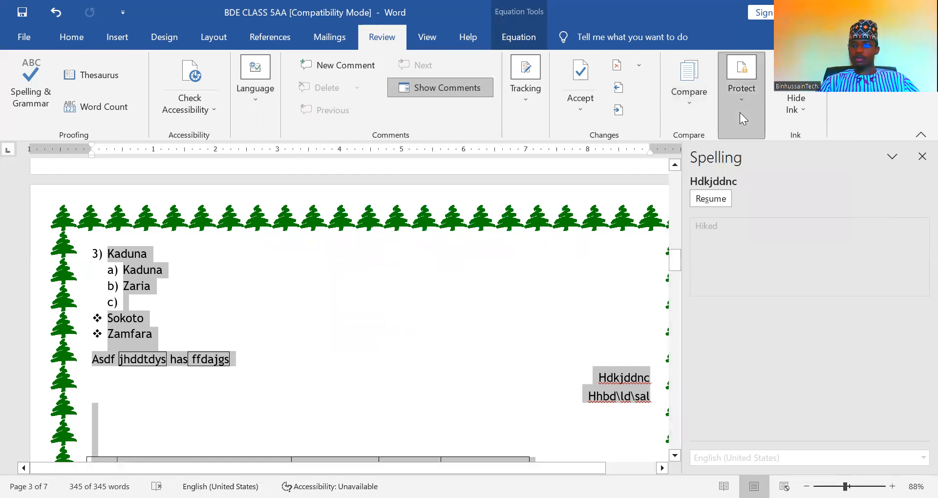
{"action": "left_click", "coordinate": [742, 122]}
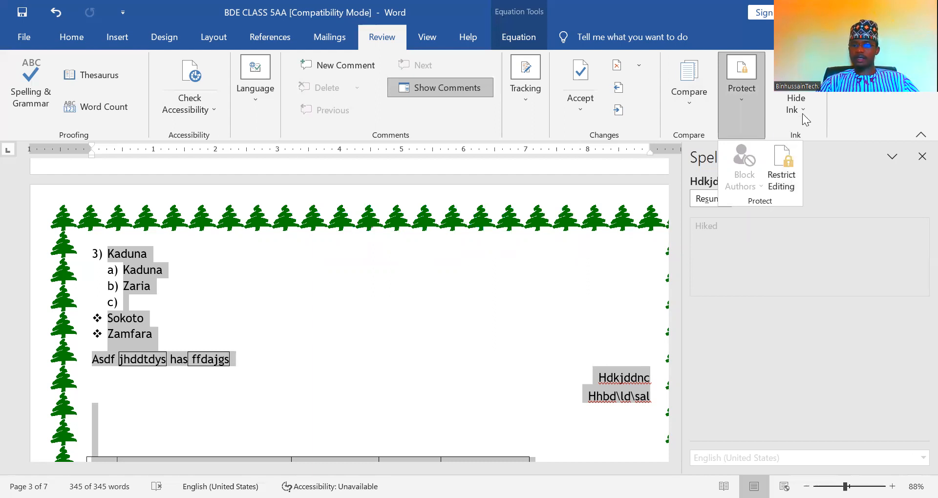
{"action": "left_click", "coordinate": [454, 367]}
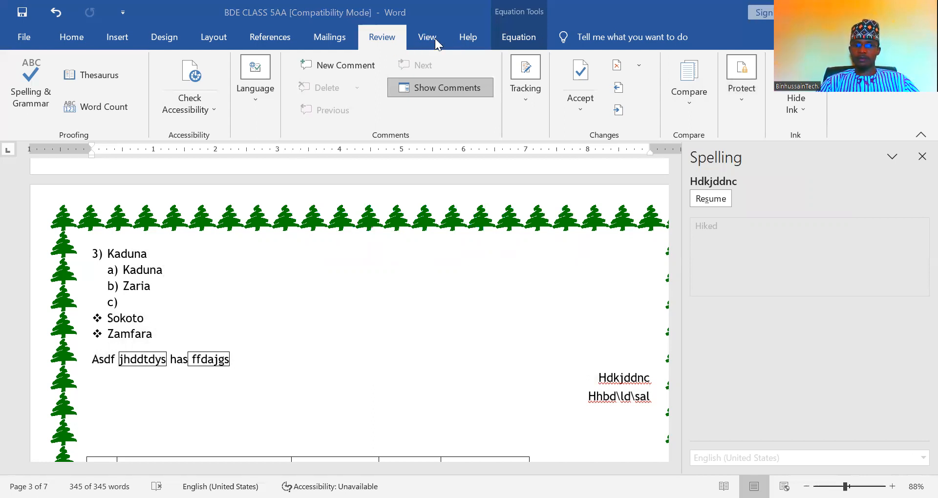
{"action": "key", "text": "ctrl+a"}
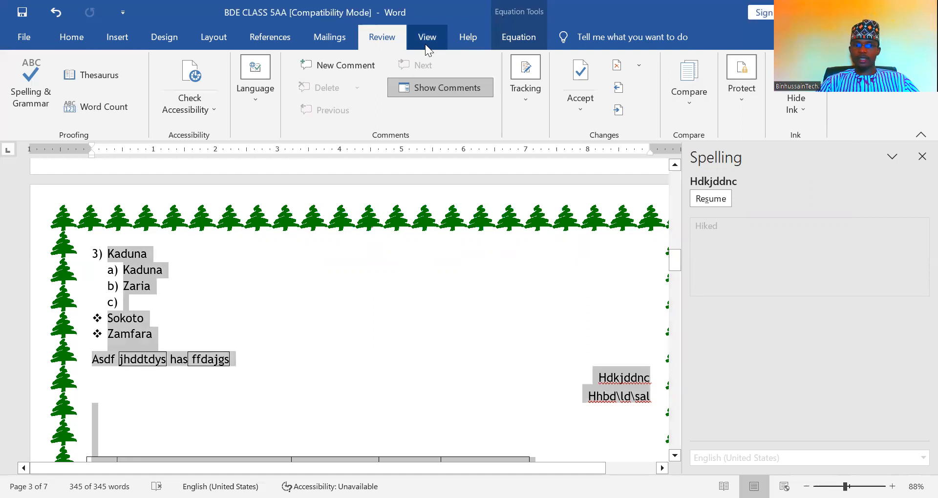
Display the document in Read Mode, look over its view and file options, and return to Print Layout without closing the document
{"action": "left_click", "coordinate": [427, 43]}
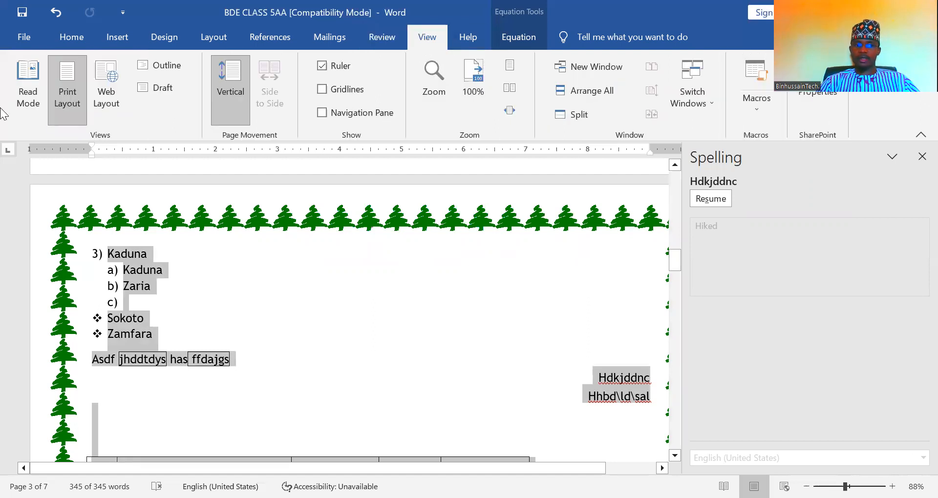
{"action": "left_click", "coordinate": [28, 88]}
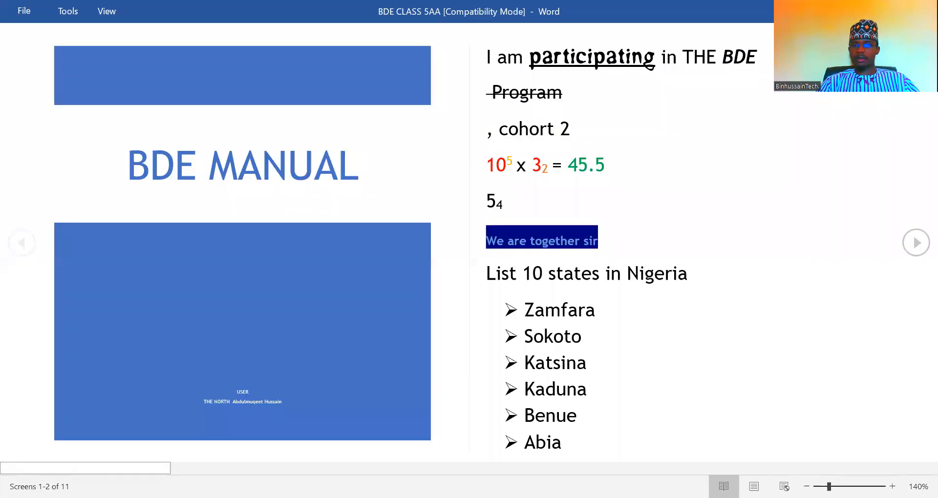
{"action": "key", "text": "alt+F4"}
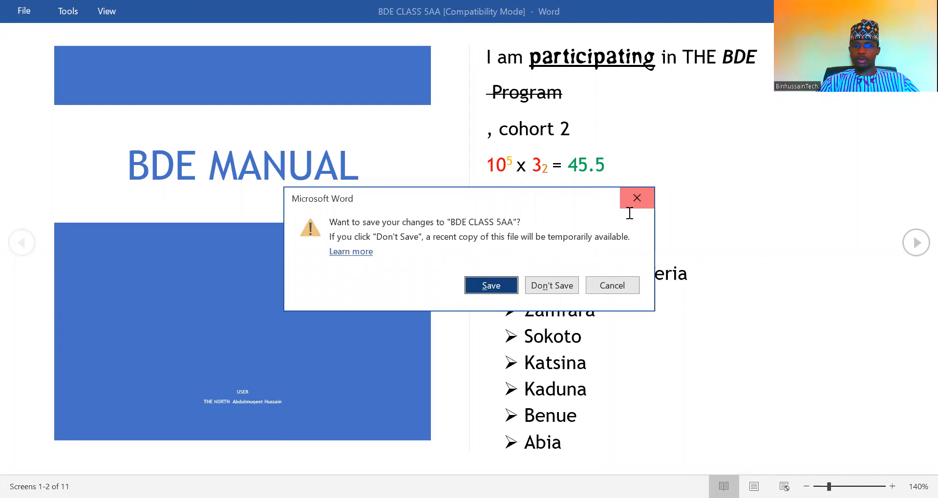
{"action": "left_click", "coordinate": [636, 197]}
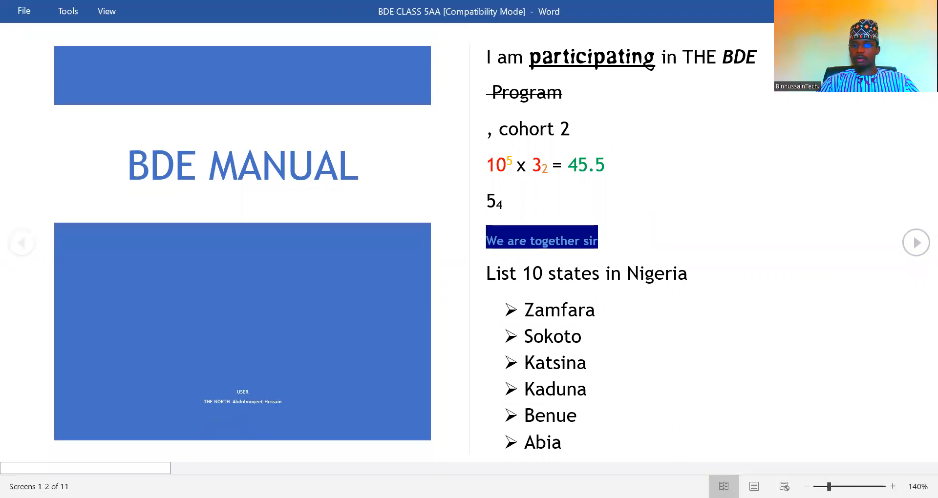
{"action": "left_click", "coordinate": [107, 15]}
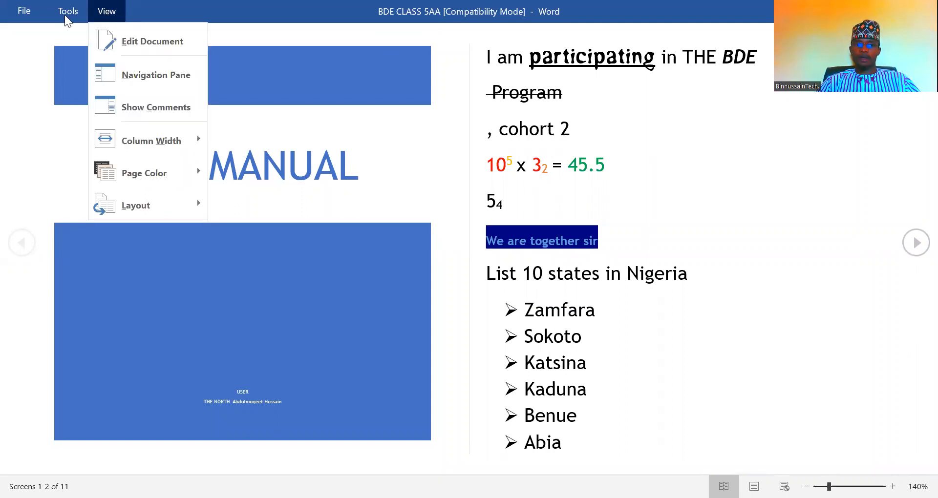
{"action": "left_click", "coordinate": [19, 12]}
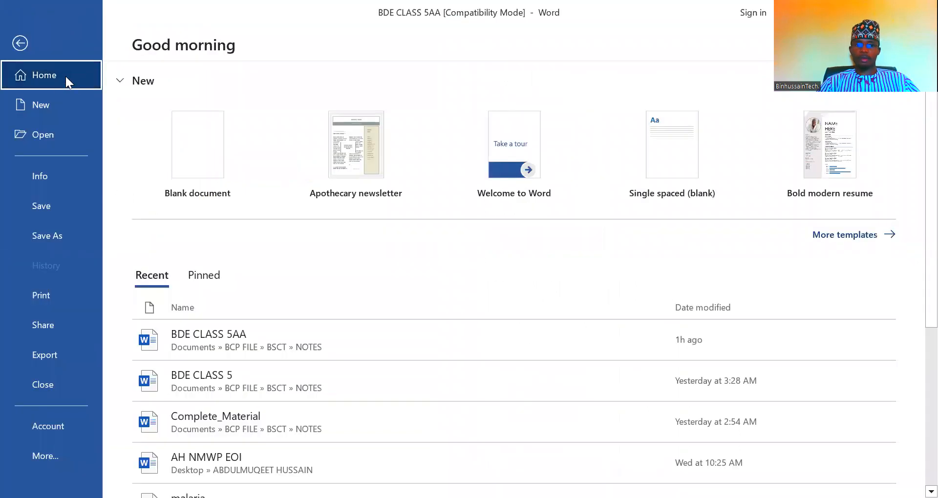
{"action": "left_click", "coordinate": [18, 43]}
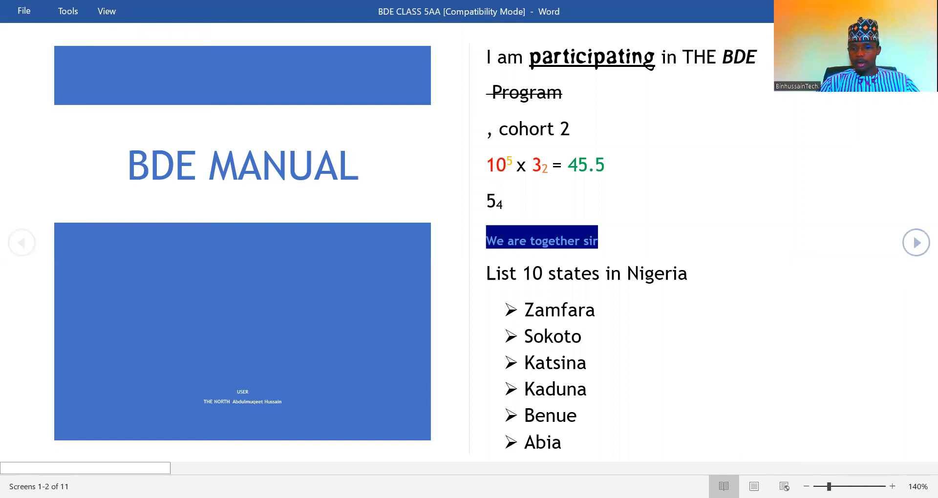
{"action": "left_click", "coordinate": [754, 486]}
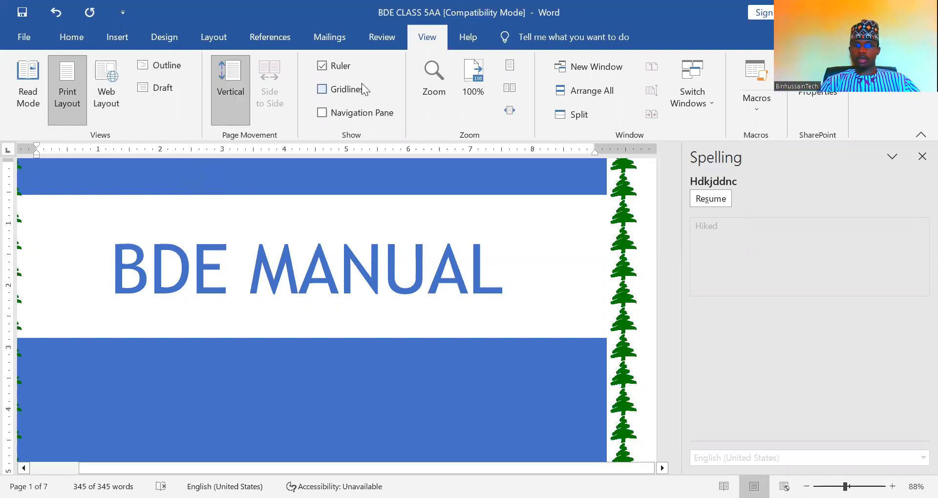
Close the spelling check and try toggling the page gridlines
{"action": "left_click", "coordinate": [330, 93]}
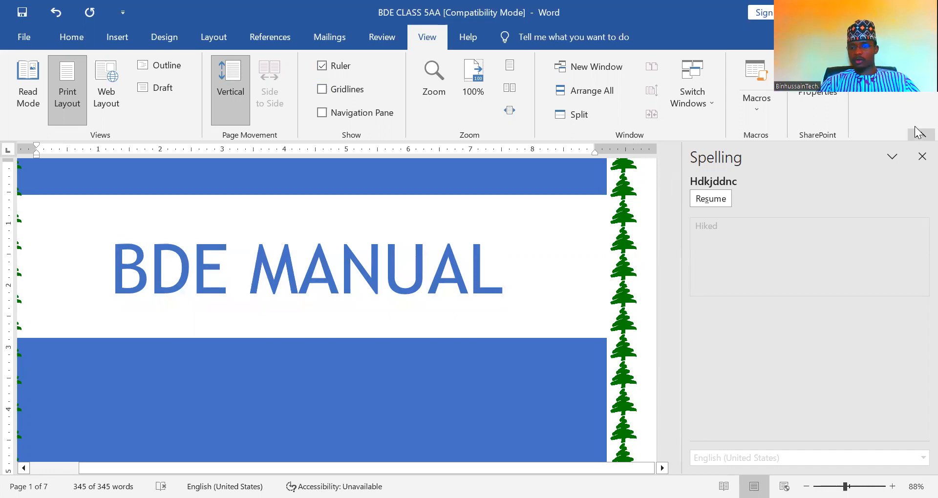
{"action": "left_click", "coordinate": [919, 156]}
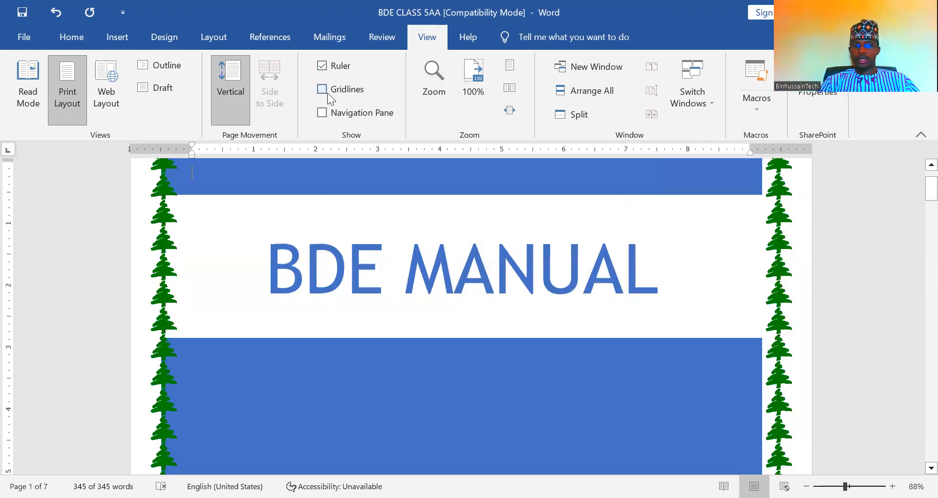
{"action": "left_click", "coordinate": [326, 91]}
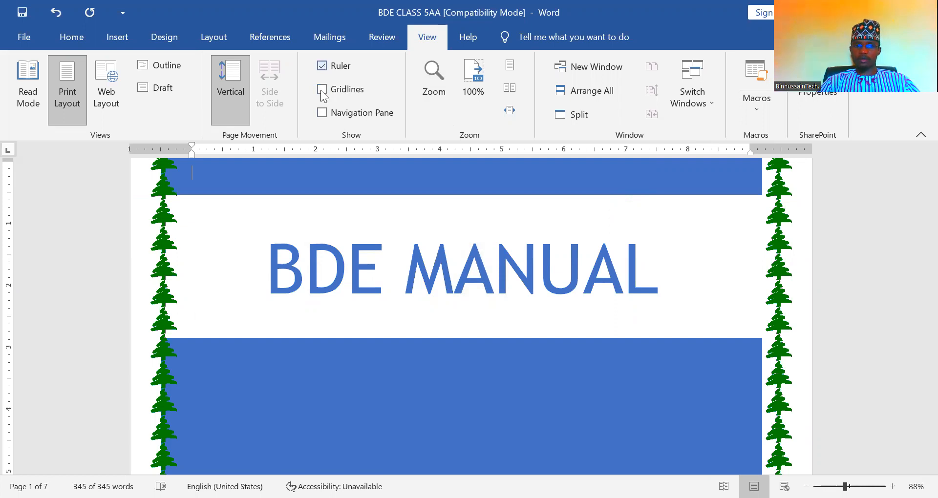
Hide the ruler and show it again, and look over the macro options without viewing or recording a macro
{"action": "left_click", "coordinate": [322, 66]}
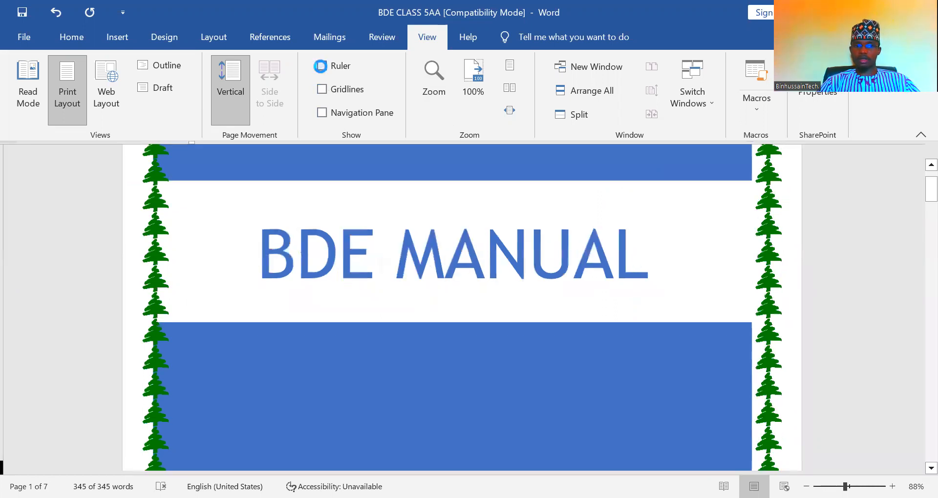
{"action": "left_click", "coordinate": [336, 66]}
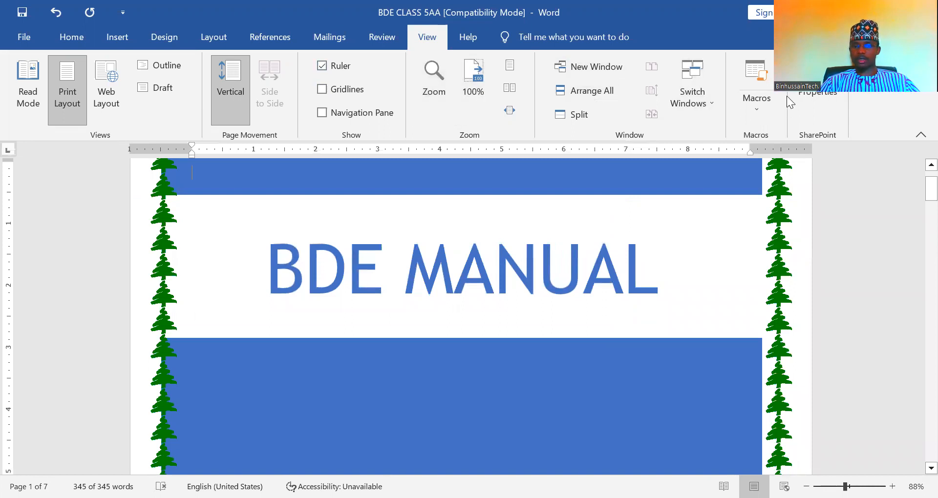
{"action": "left_click", "coordinate": [752, 117]}
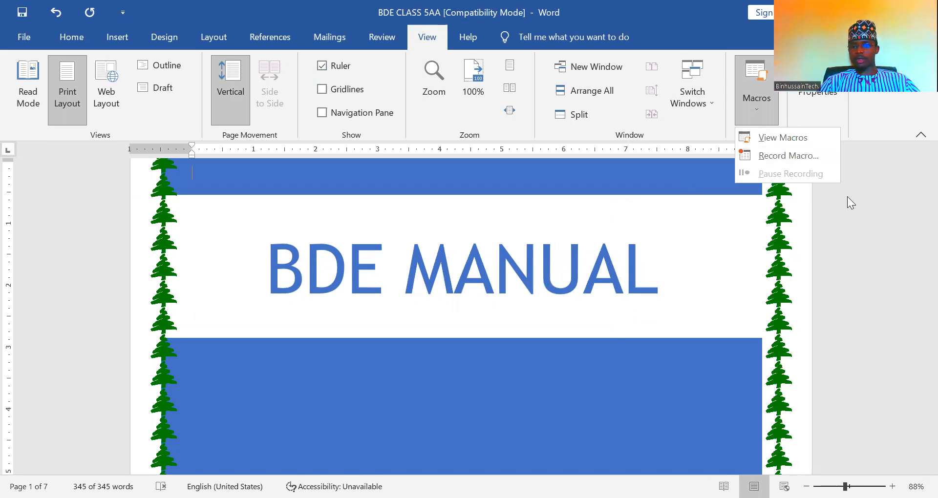
{"action": "left_click", "coordinate": [402, 5]}
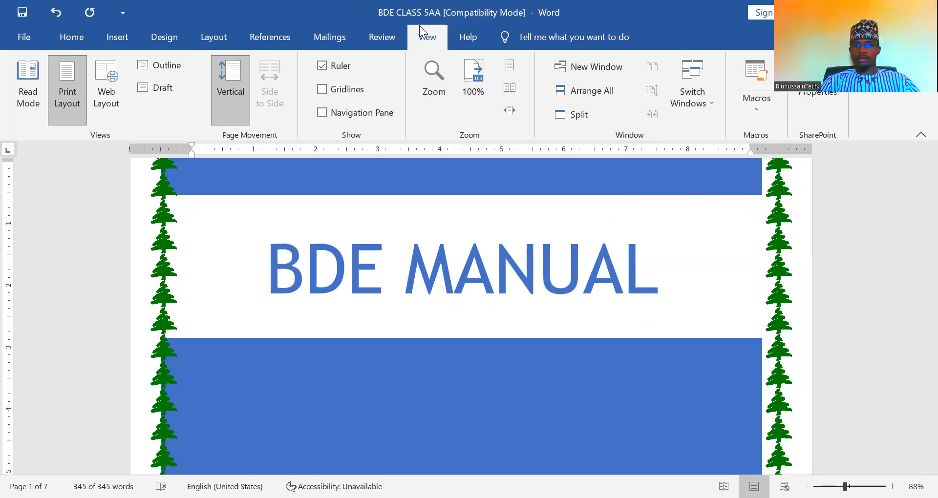
Look over the help, support, feedback and training options and the file start page, and return to the document
{"action": "left_click", "coordinate": [468, 38]}
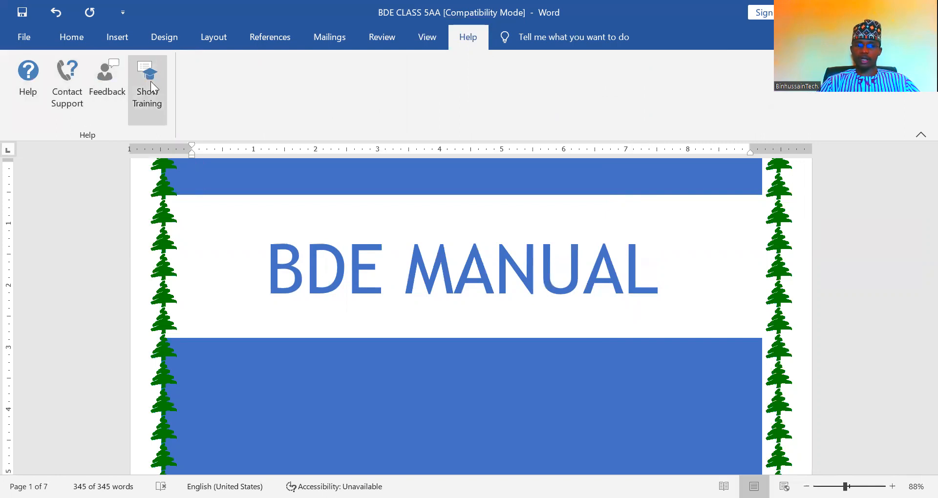
{"action": "left_click", "coordinate": [20, 36]}
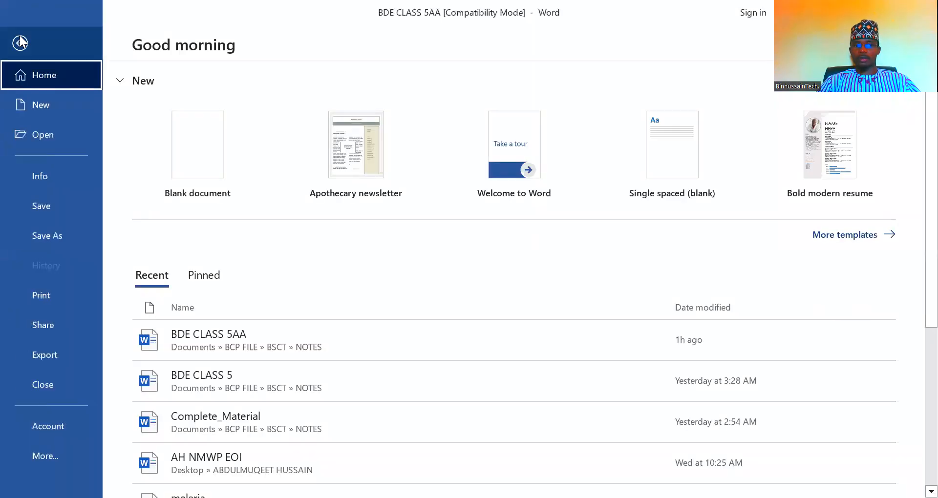
{"action": "left_click", "coordinate": [20, 43]}
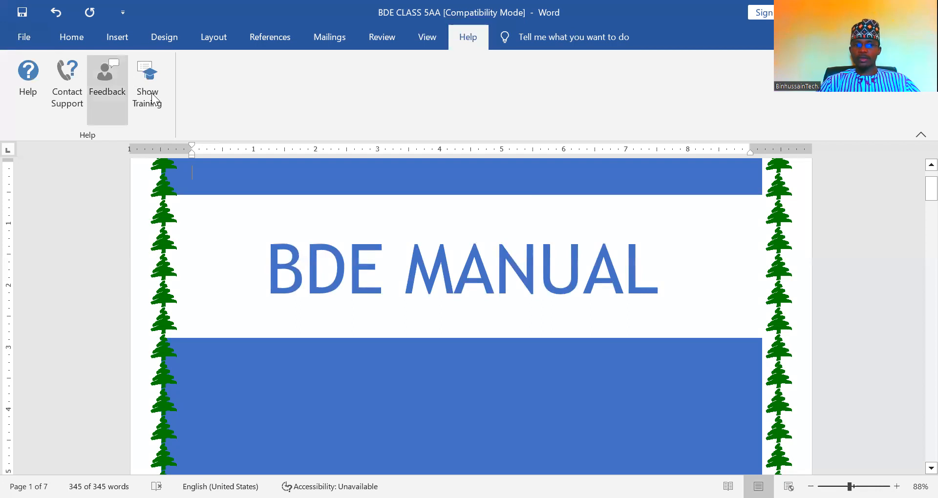